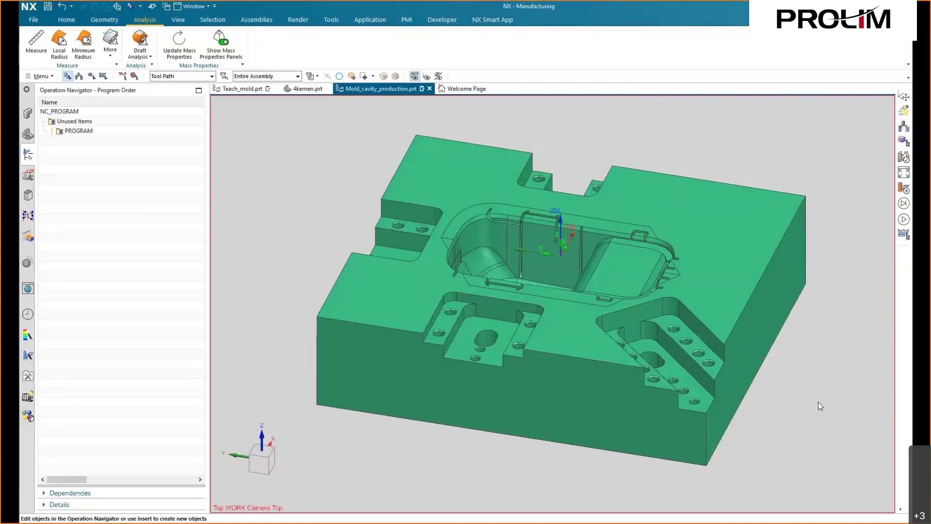
Orbit the mold part, then switch the Operation Navigator from machine tool to geometry view.
{"action": "middle_click_drag", "start_coordinate": [589, 337], "coordinate": [569, 338]}
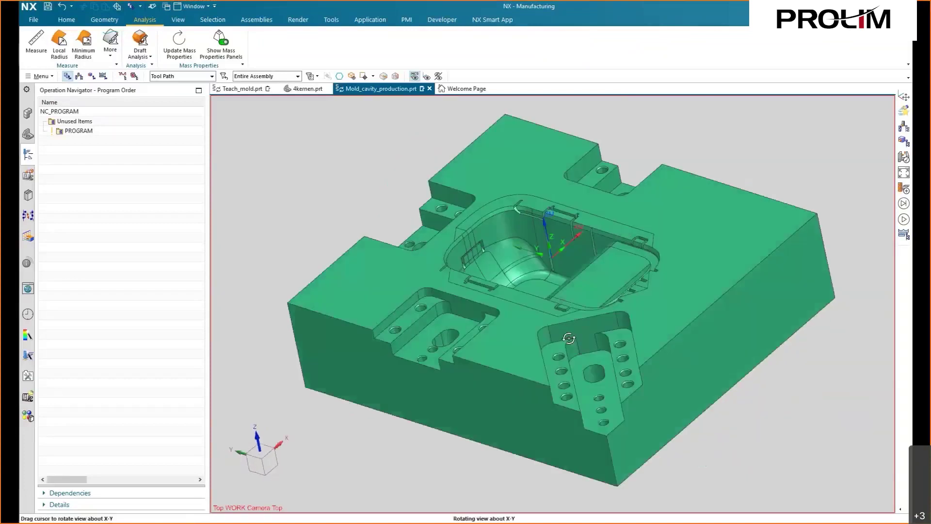
{"action": "middle_click_drag", "start_coordinate": [615, 414], "coordinate": [650, 384]}
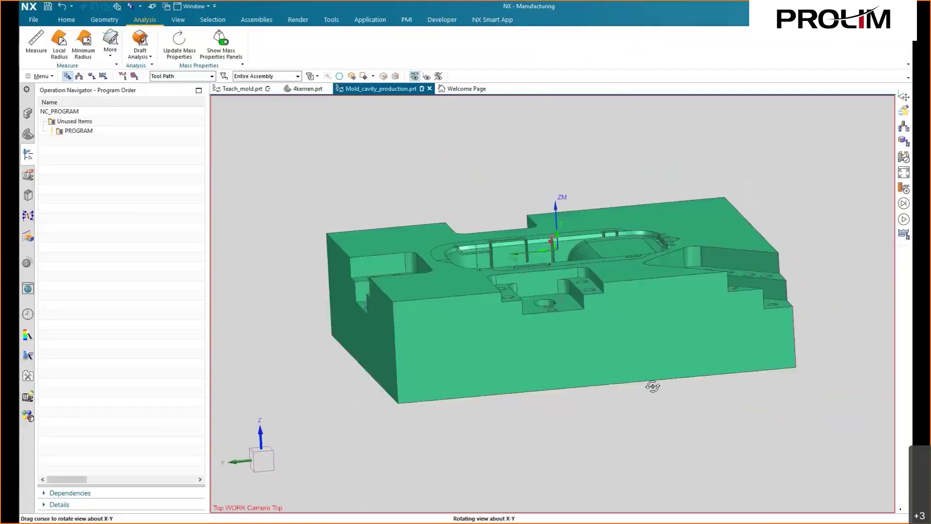
{"action": "mouse_move", "coordinate": [587, 387]}
{"action": "middle_mouse_down"}
{"action": "mouse_move", "coordinate": [492, 345]}
{"action": "mouse_move", "coordinate": [534, 353]}
{"action": "mouse_move", "coordinate": [461, 344]}
{"action": "mouse_move", "coordinate": [509, 369]}
{"action": "mouse_move", "coordinate": [584, 382]}
{"action": "middle_mouse_up"}
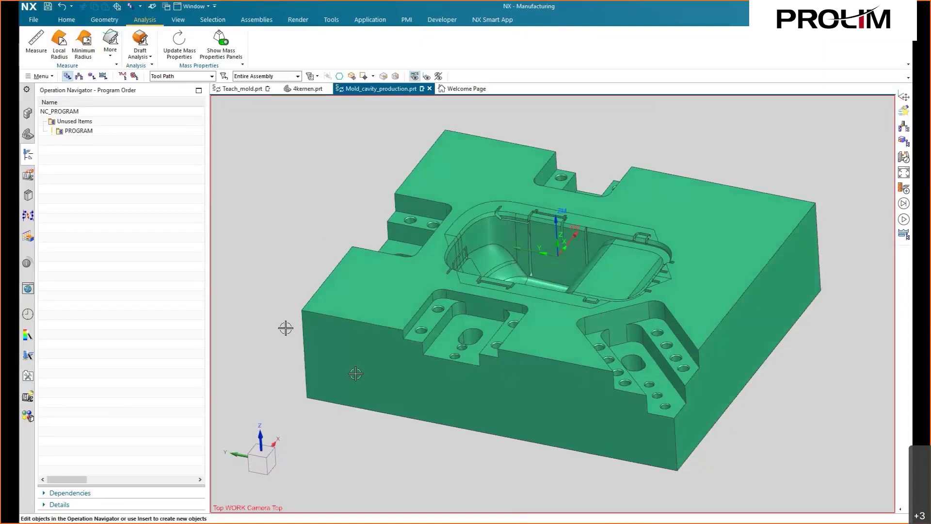
{"action": "left_click", "coordinate": [85, 131]}
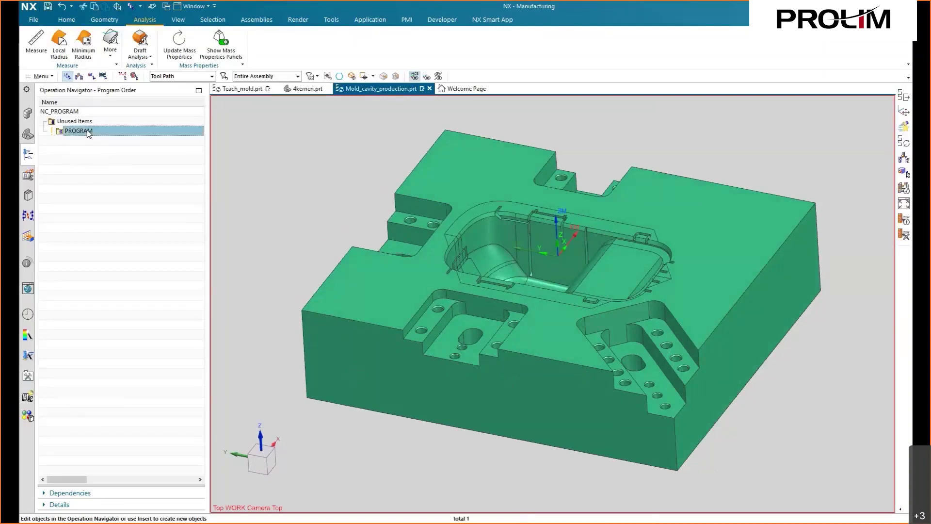
{"action": "left_click", "coordinate": [80, 77]}
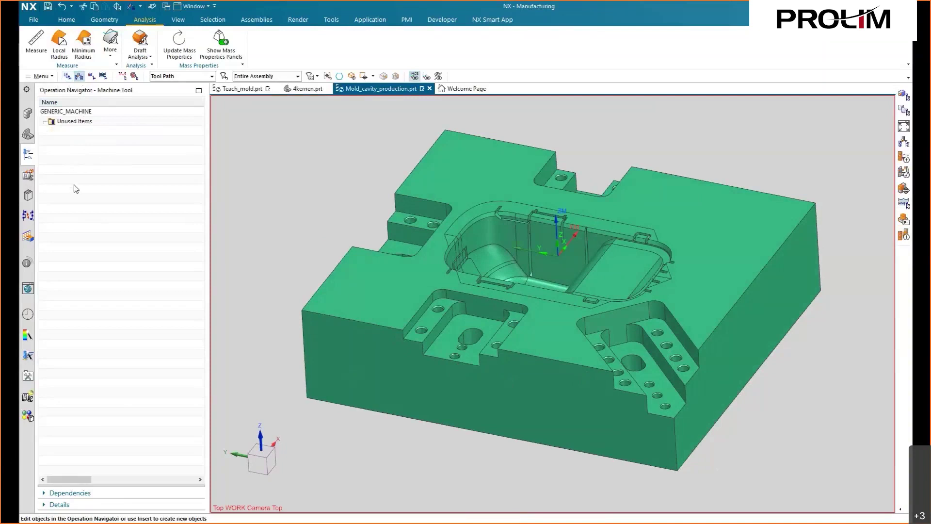
{"action": "left_click", "coordinate": [92, 76]}
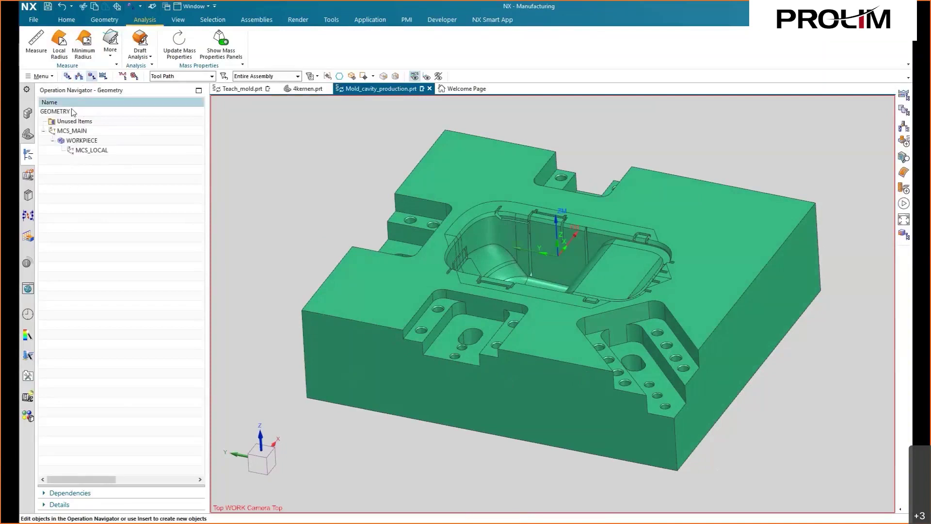
Display the WORKPIECE part and blank geometry, then cancel without changes.
{"action": "left_click", "coordinate": [82, 140]}
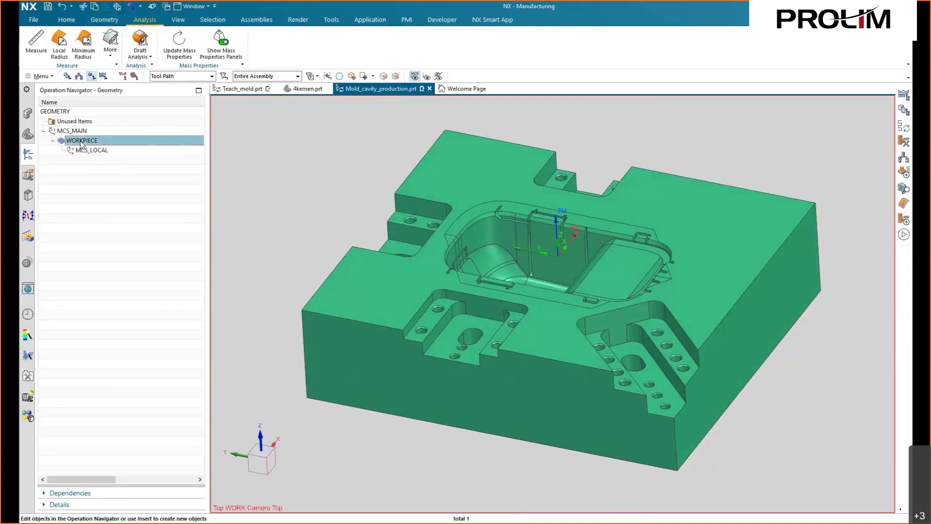
{"action": "right_click", "coordinate": [82, 140]}
{"action": "key", "text": "Escape"}
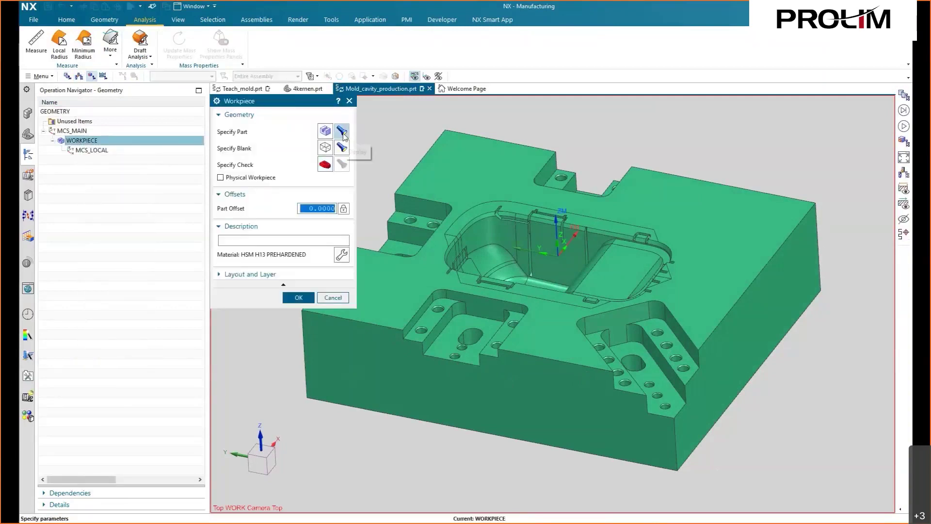
{"action": "left_click", "coordinate": [342, 134]}
{"action": "left_click", "coordinate": [342, 148]}
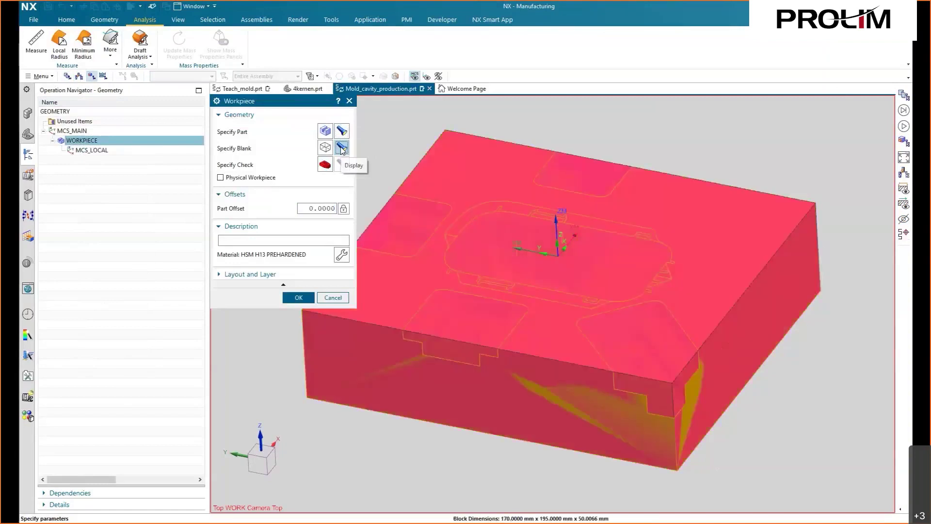
{"action": "left_click", "coordinate": [334, 298]}
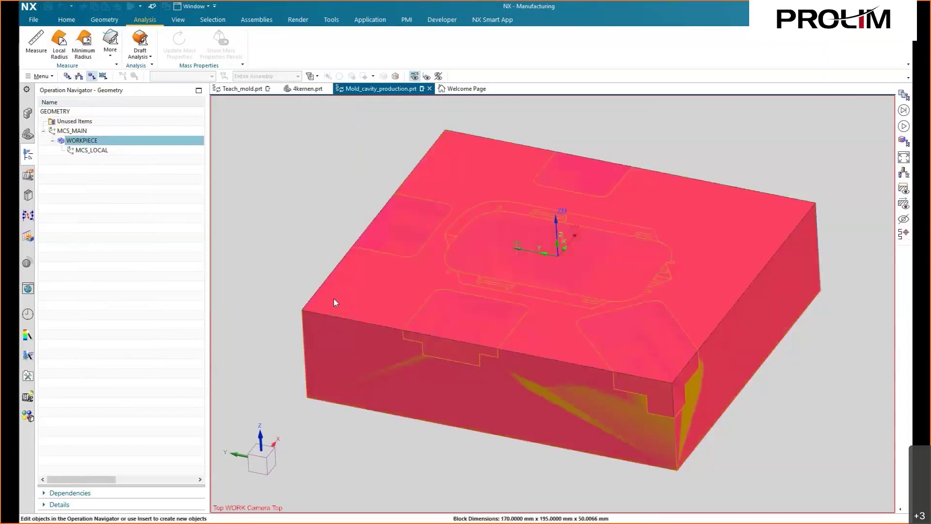
Show the Machining Feature Navigator with the Home tab and select Mold_cavity_production.
{"action": "left_click", "coordinate": [28, 238]}
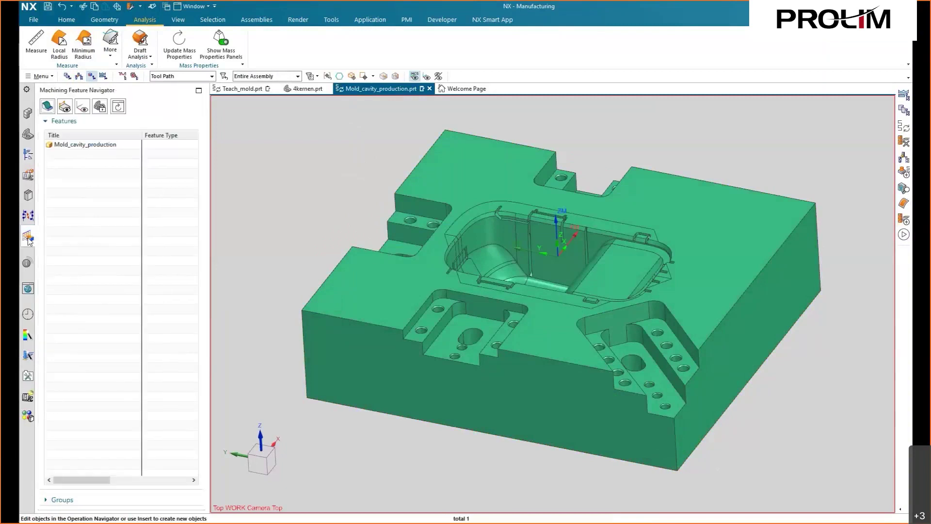
{"action": "left_click", "coordinate": [66, 19]}
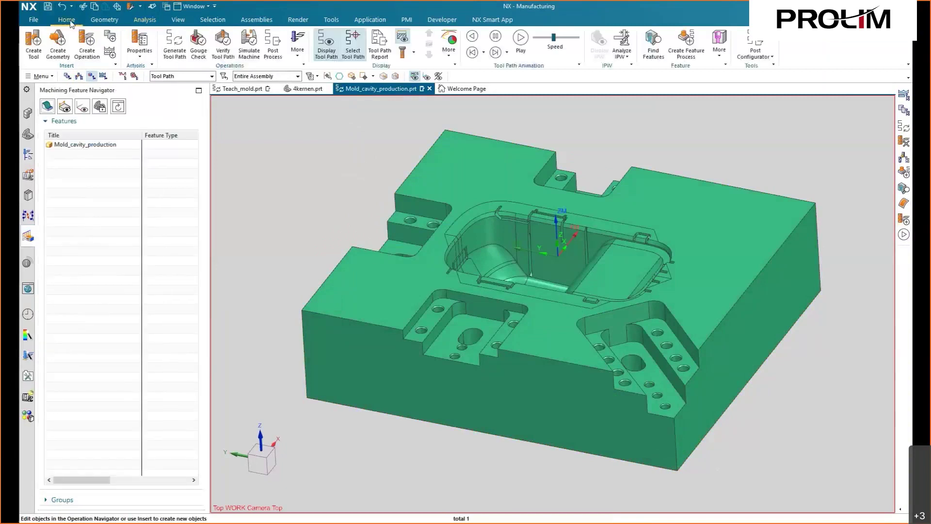
{"action": "left_click", "coordinate": [105, 145]}
Find features with Search Method Workpiece and STEPS included, accepting the 30 recognised features.
{"action": "left_click", "coordinate": [654, 52]}
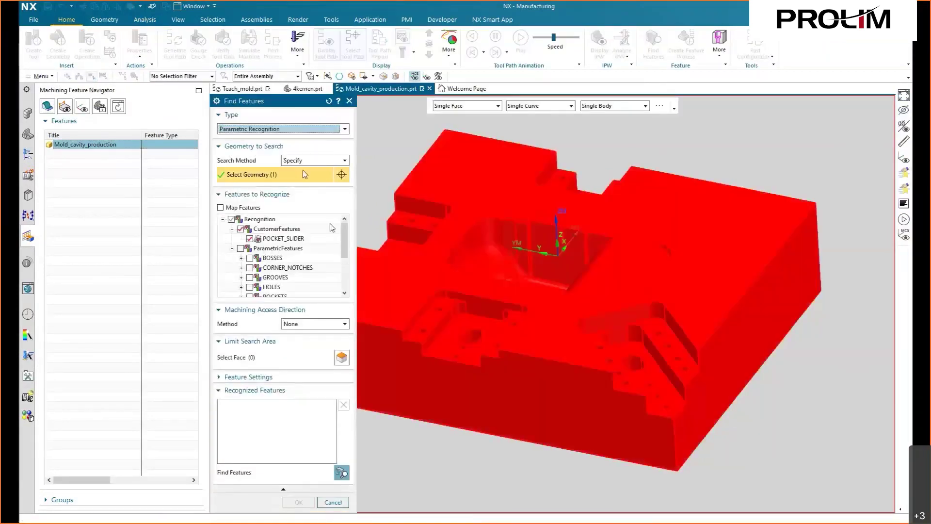
{"action": "left_click", "coordinate": [305, 161]}
{"action": "left_click", "coordinate": [303, 172]}
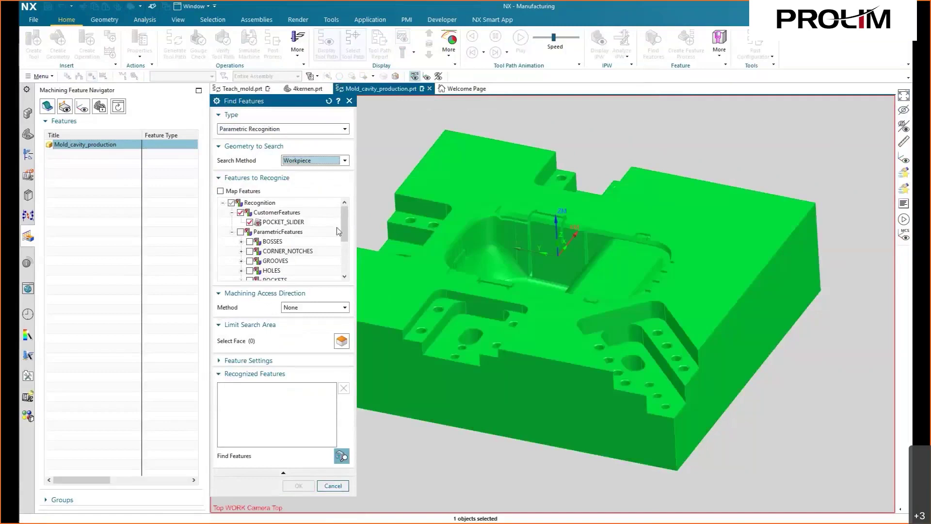
{"action": "left_click_drag", "start_coordinate": [341, 232], "coordinate": [347, 249]}
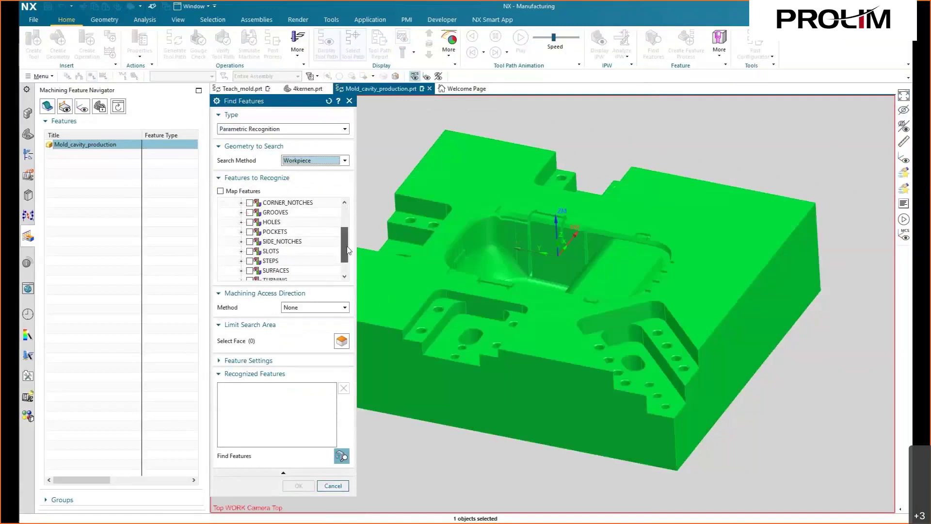
{"action": "left_click", "coordinate": [250, 261]}
{"action": "left_click", "coordinate": [250, 262]}
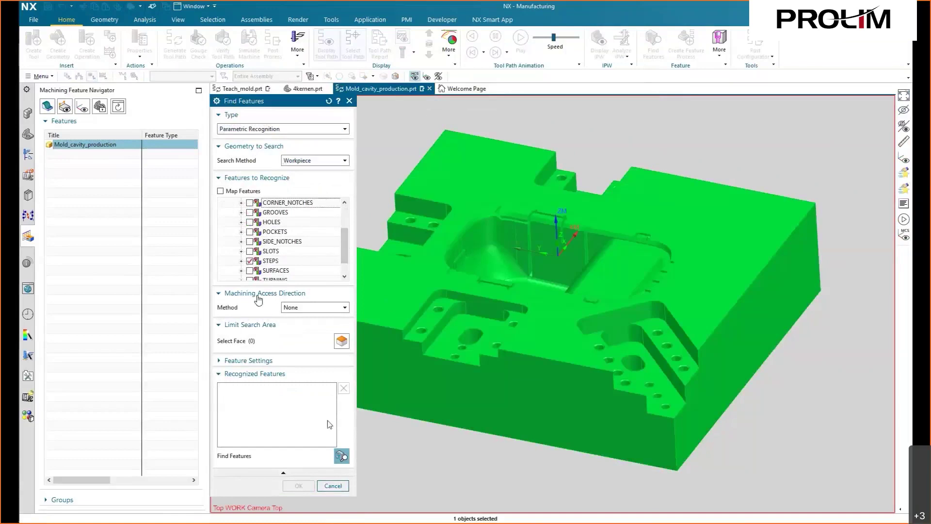
{"action": "left_click", "coordinate": [342, 456]}
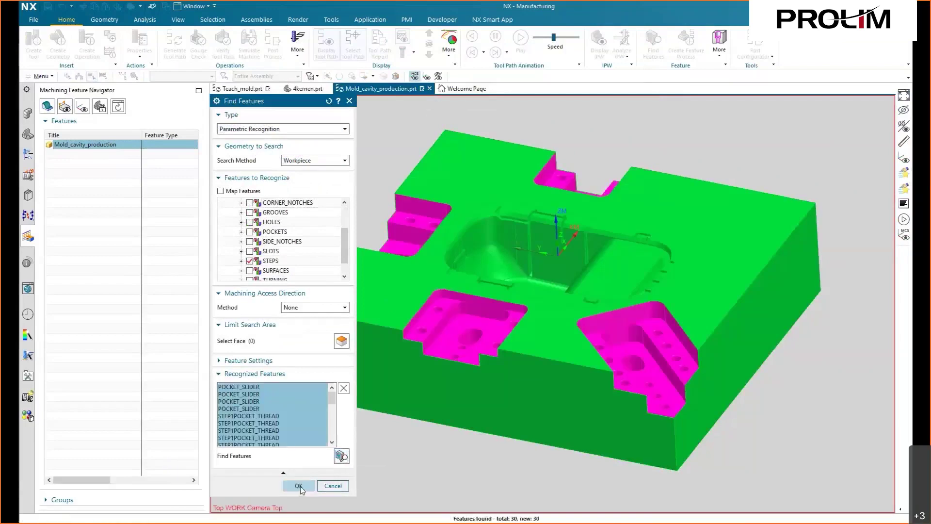
{"action": "left_click", "coordinate": [299, 486]}
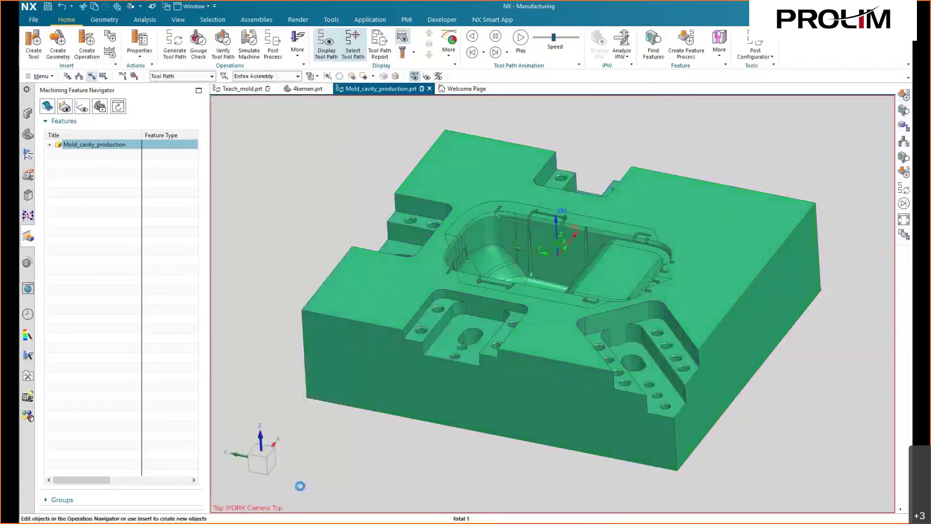
Expand Mold_cavity_production and select POCKET_SLIDER_1 through STEP1POCKET_THREAD_30.
{"action": "left_click", "coordinate": [50, 145]}
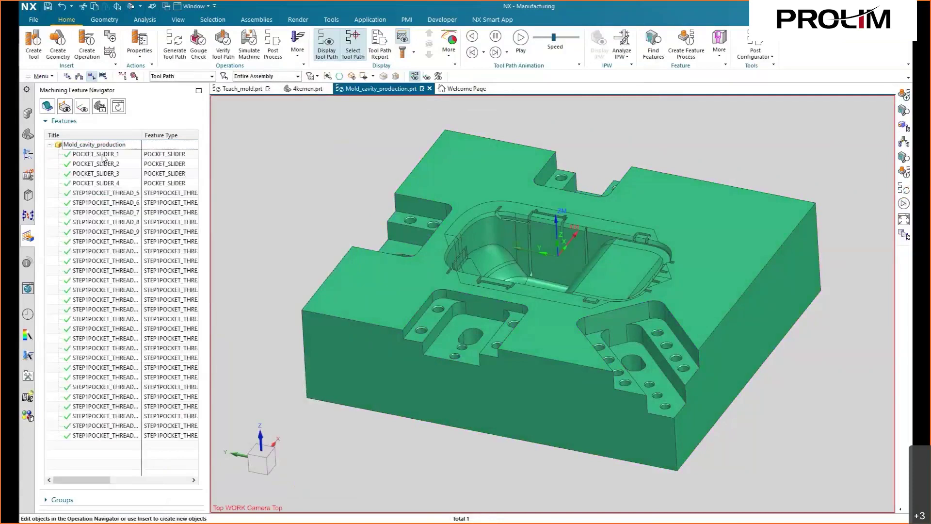
{"action": "left_click", "coordinate": [103, 154]}
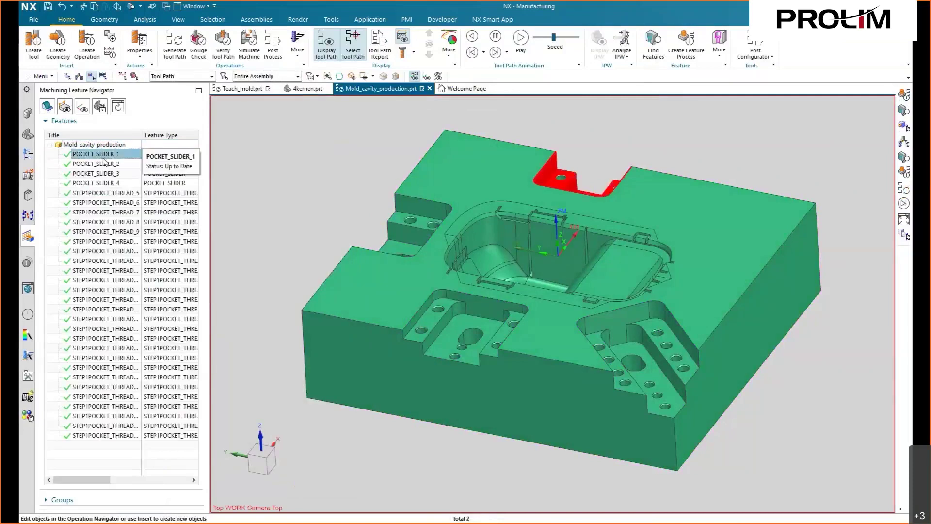
{"action": "left_click", "coordinate": [107, 184], "text": "shift"}
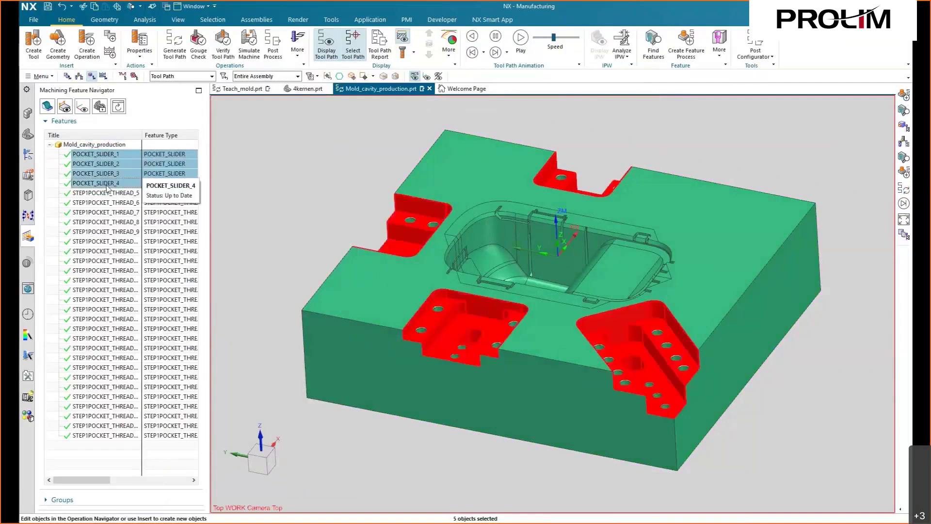
{"action": "left_click", "coordinate": [103, 436], "text": "shift"}
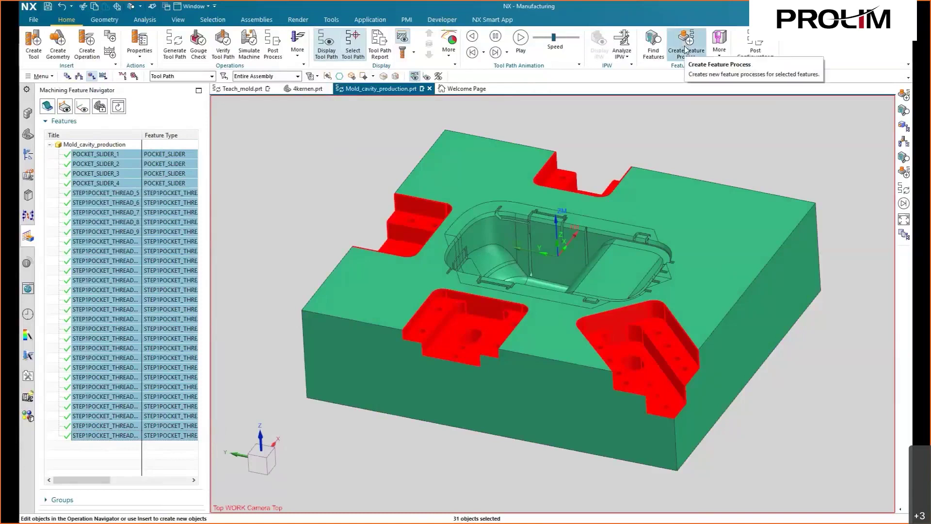
Create a Rule Based feature process with Geometry WORKPIECE for the selected features.
{"action": "left_click", "coordinate": [685, 46]}
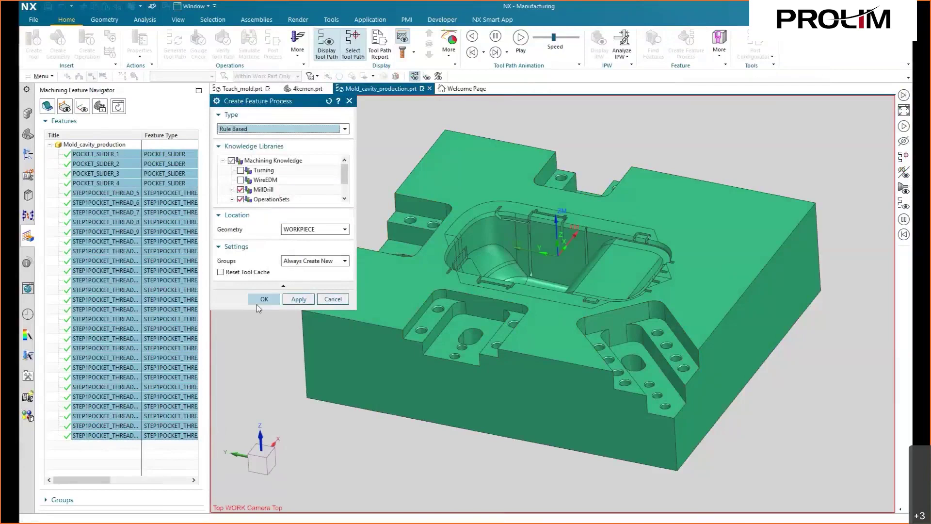
{"action": "left_click", "coordinate": [264, 300]}
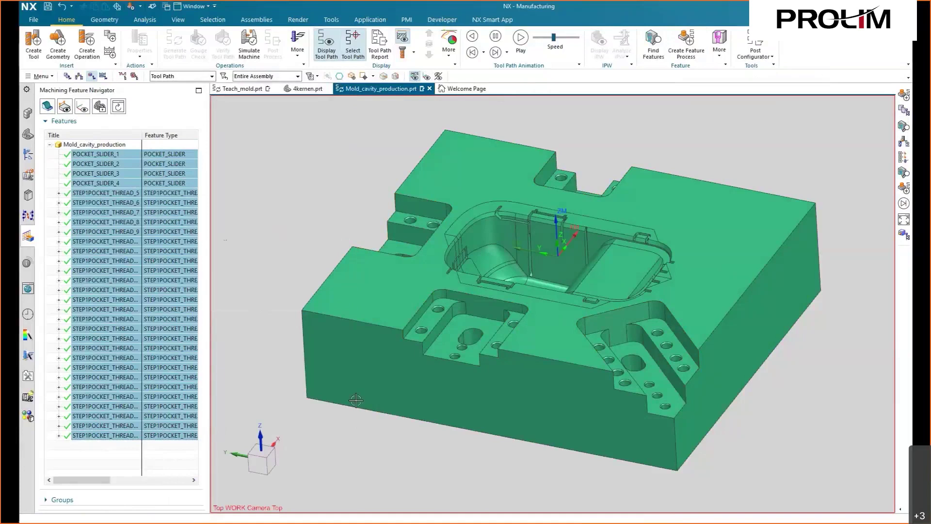
Preview the POCKET_SLIDER_OPERATION and STEP1POCKET_THREAD groups, then select ROUGH_POCKET through TAP and PROGRAM.
{"action": "left_click", "coordinate": [28, 155]}
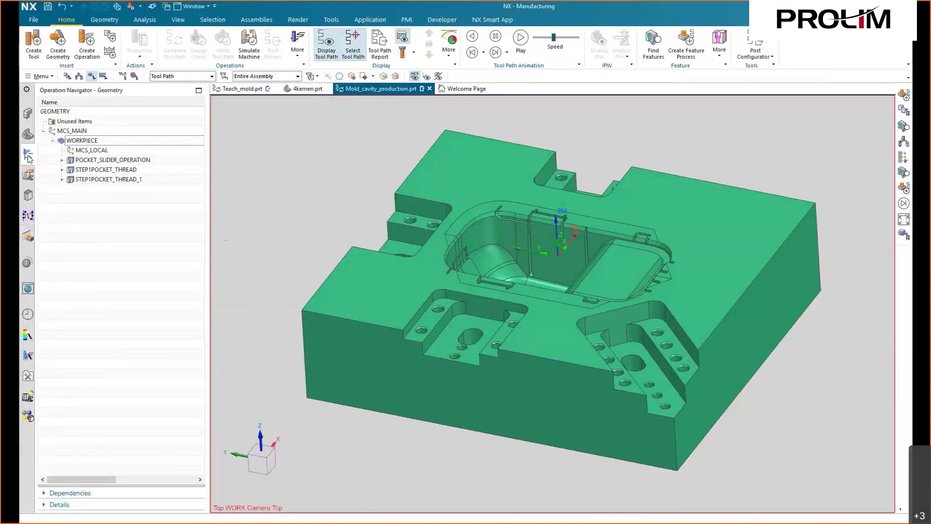
{"action": "left_click", "coordinate": [103, 160]}
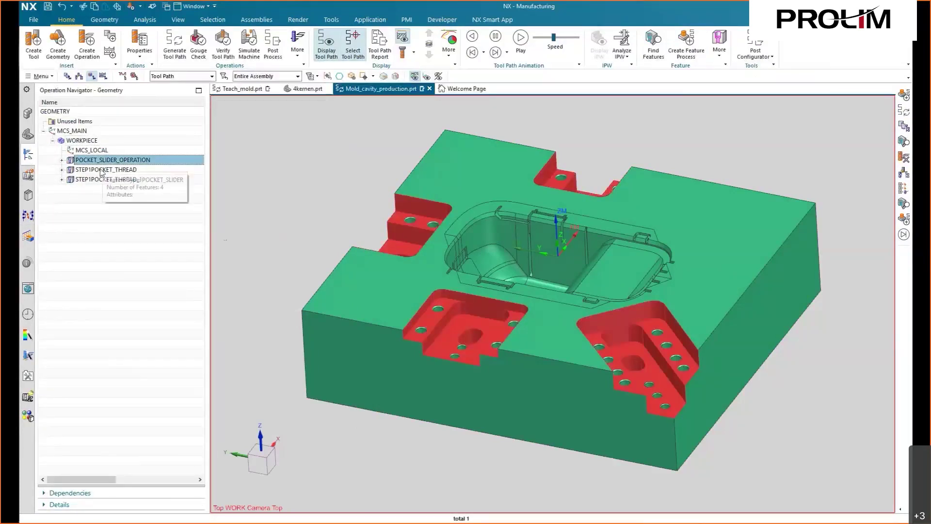
{"action": "left_click", "coordinate": [102, 171]}
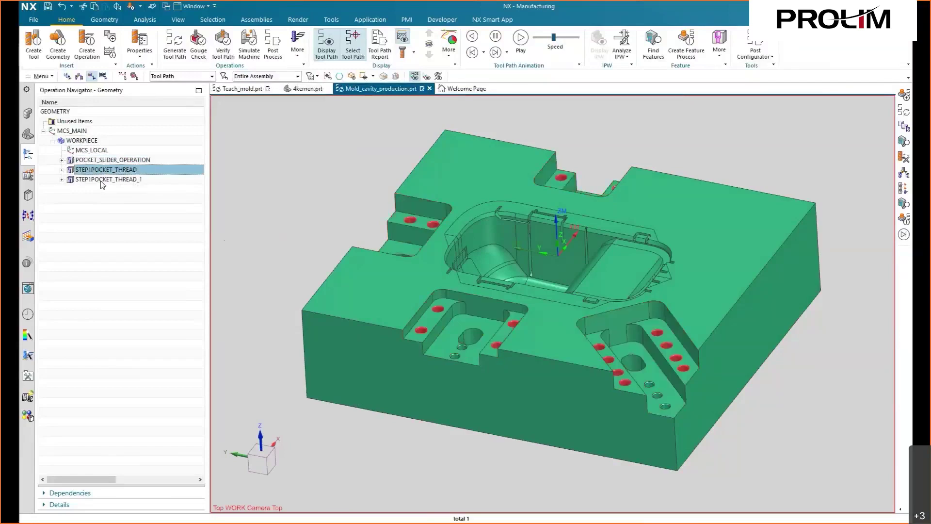
{"action": "left_click", "coordinate": [103, 182]}
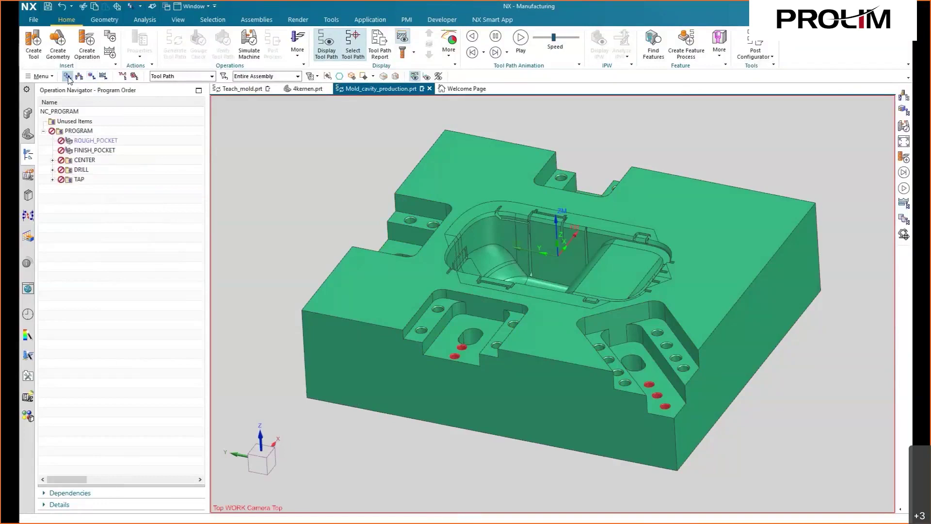
{"action": "left_click", "coordinate": [93, 142]}
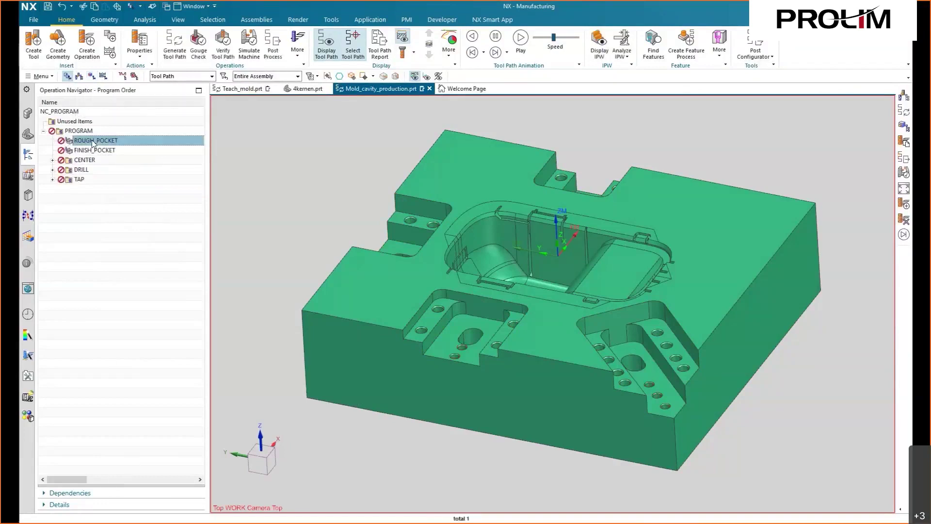
{"action": "left_click", "coordinate": [83, 179], "text": "shift"}
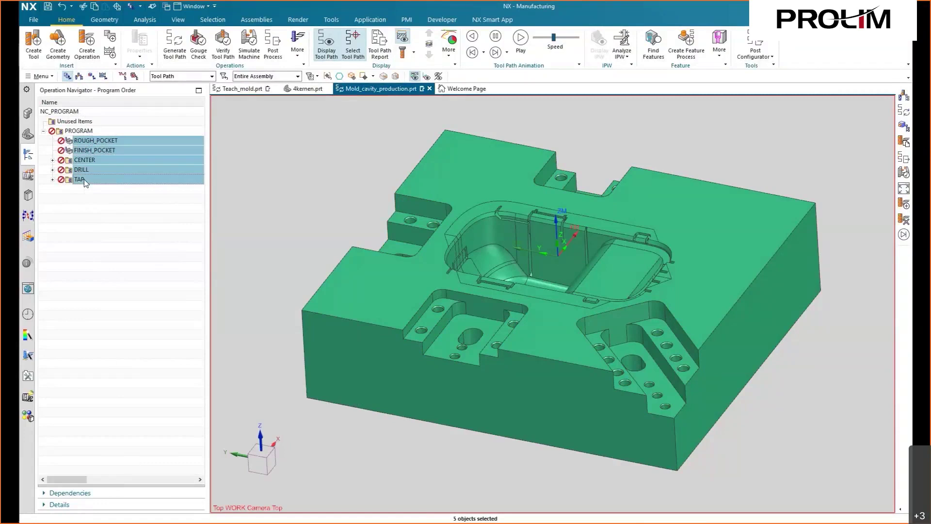
{"action": "left_click", "coordinate": [79, 131]}
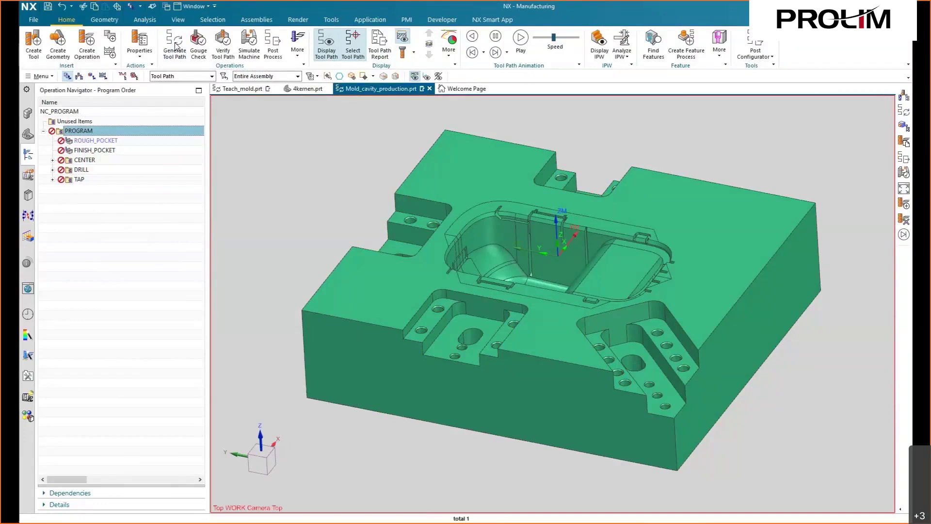
Generate tool paths for the whole PROGRAM and accept the paths.
{"action": "left_click", "coordinate": [176, 47]}
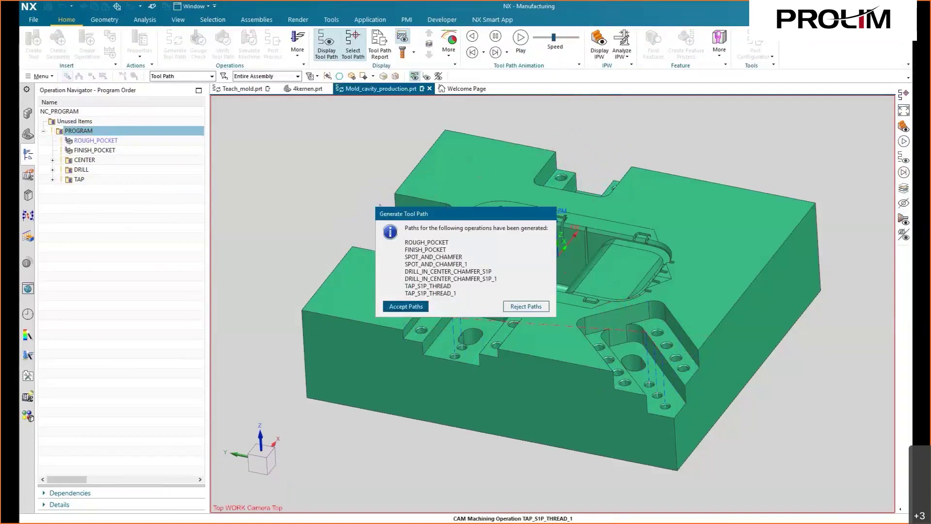
{"action": "left_click", "coordinate": [398, 309]}
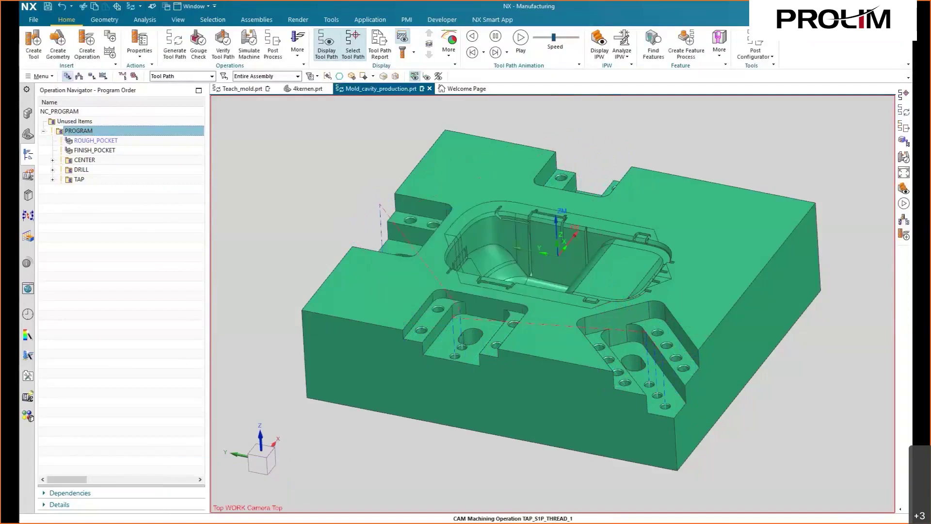
Expand all operation groups and preview paths from ROUGH_POCKET through TAP_S1P_THREAD.
{"action": "right_click", "coordinate": [99, 234]}
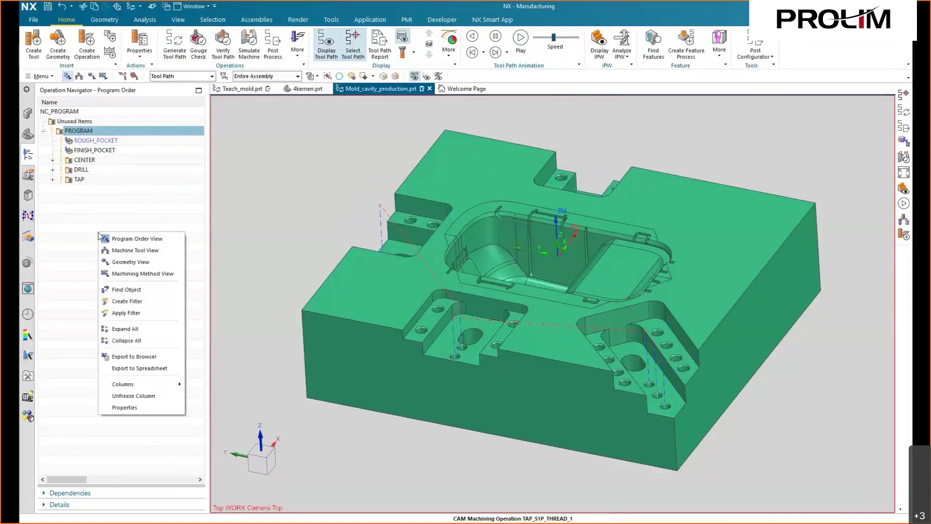
{"action": "left_click", "coordinate": [133, 329]}
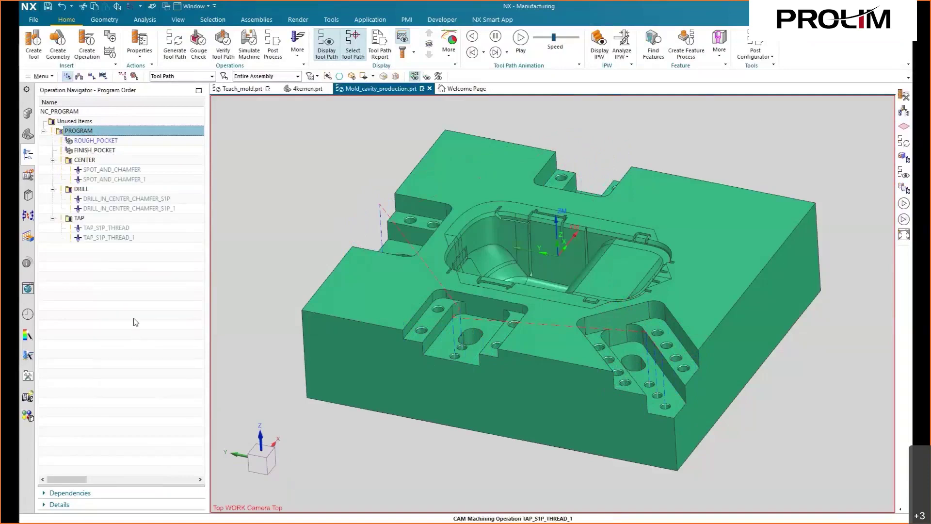
{"action": "left_click", "coordinate": [101, 141]}
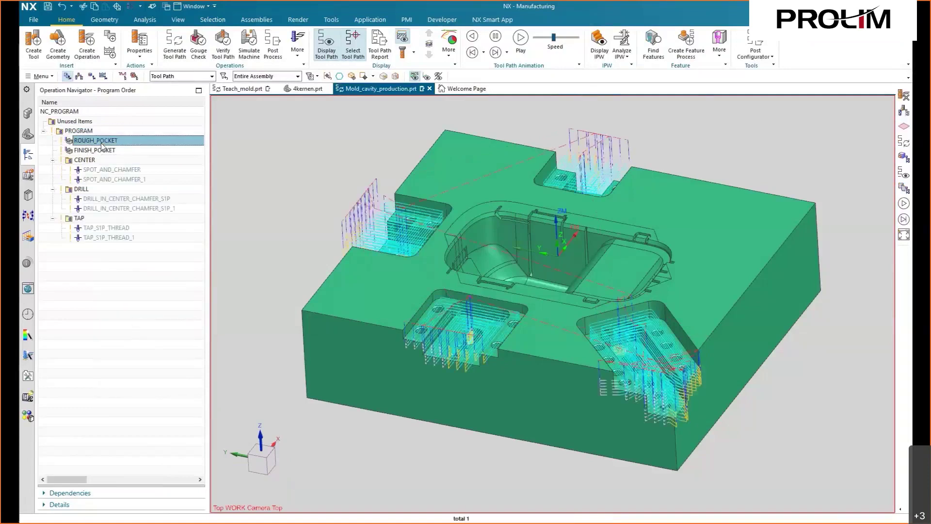
{"action": "left_click", "coordinate": [101, 152]}
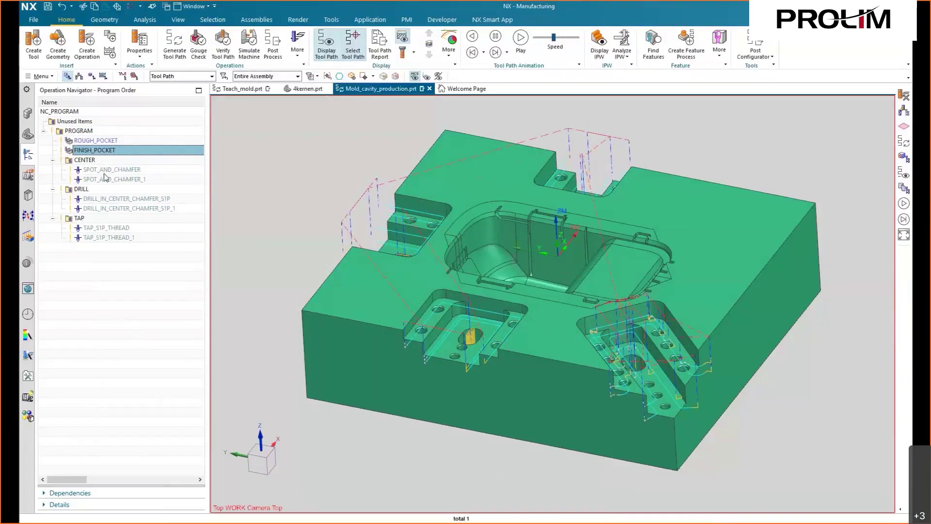
{"action": "left_click", "coordinate": [107, 170]}
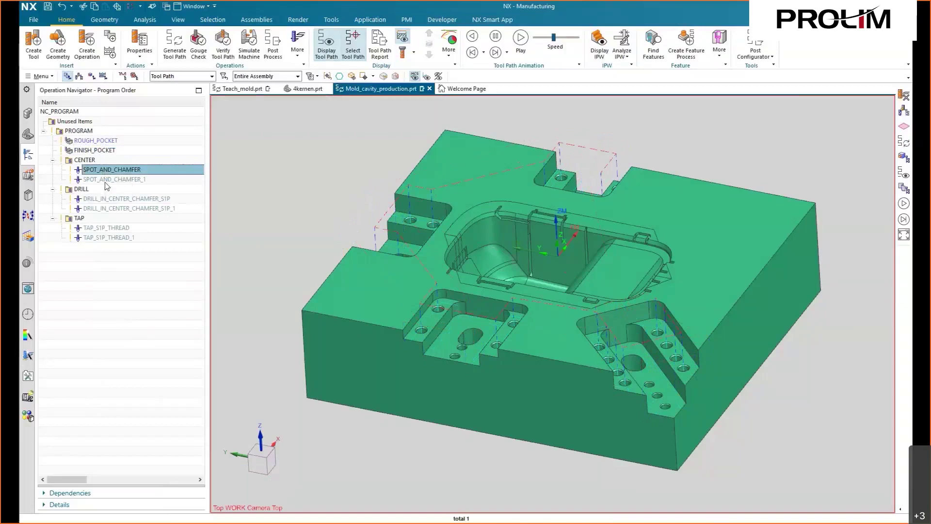
{"action": "left_click", "coordinate": [105, 180]}
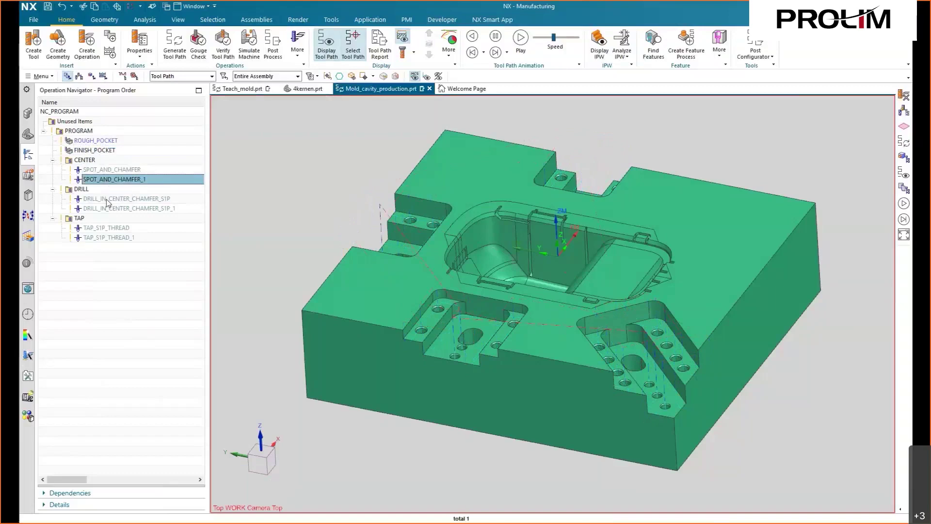
{"action": "left_click", "coordinate": [108, 200]}
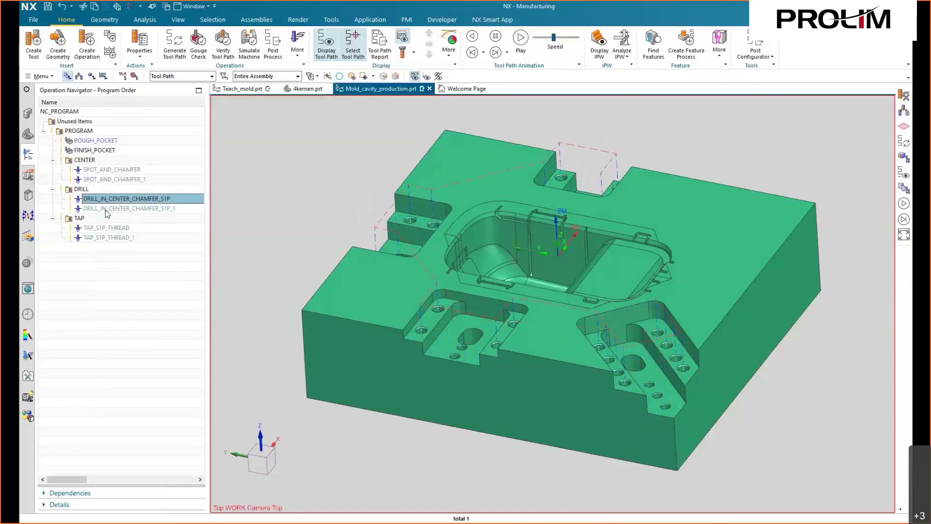
{"action": "left_click", "coordinate": [106, 209]}
{"action": "left_click", "coordinate": [105, 227]}
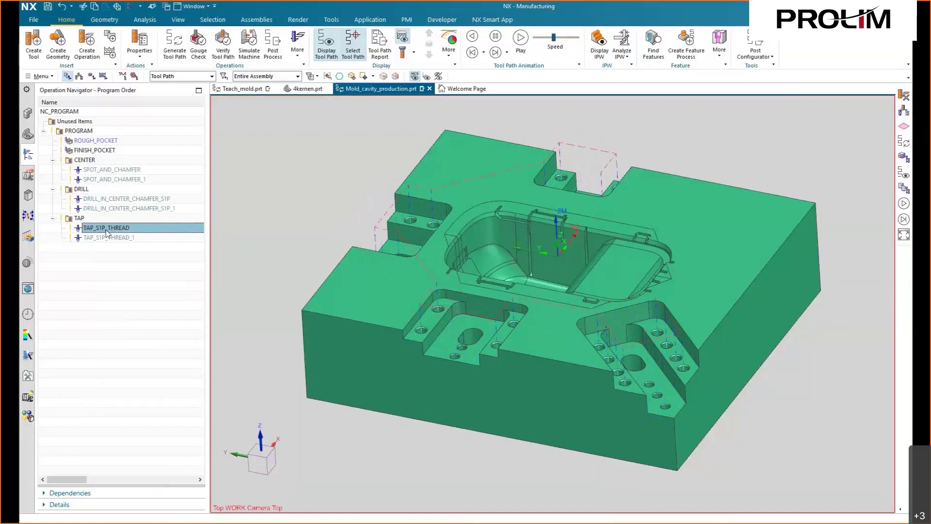
Re-show ROUGH_POCKET, open DRILL_IN_CENTER_CHAMFER_S1P settings, and switch to Teach_mold.prt.
{"action": "left_click", "coordinate": [108, 238]}
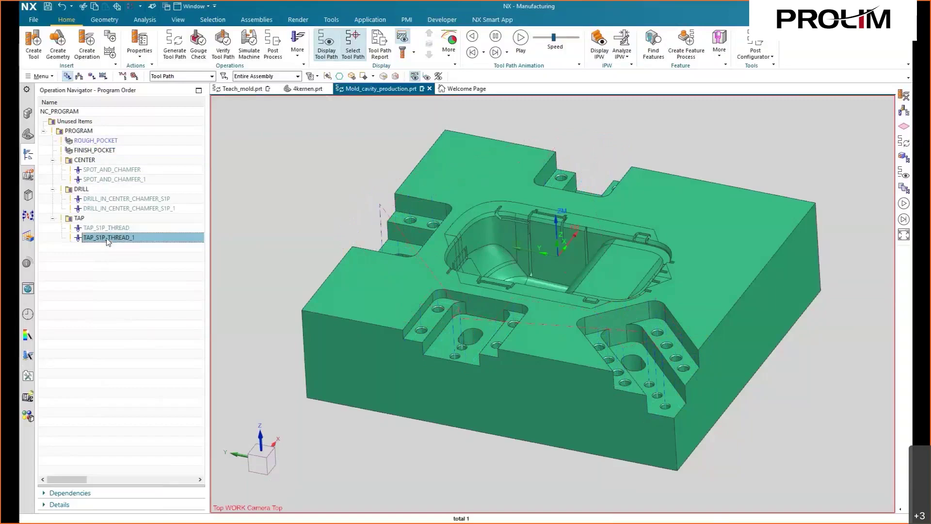
{"action": "left_click", "coordinate": [108, 249]}
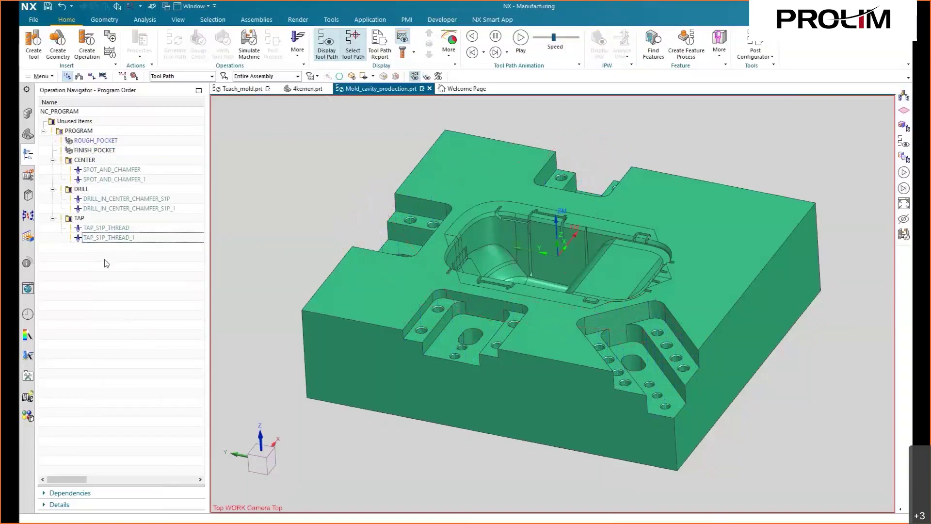
{"action": "left_click", "coordinate": [95, 141]}
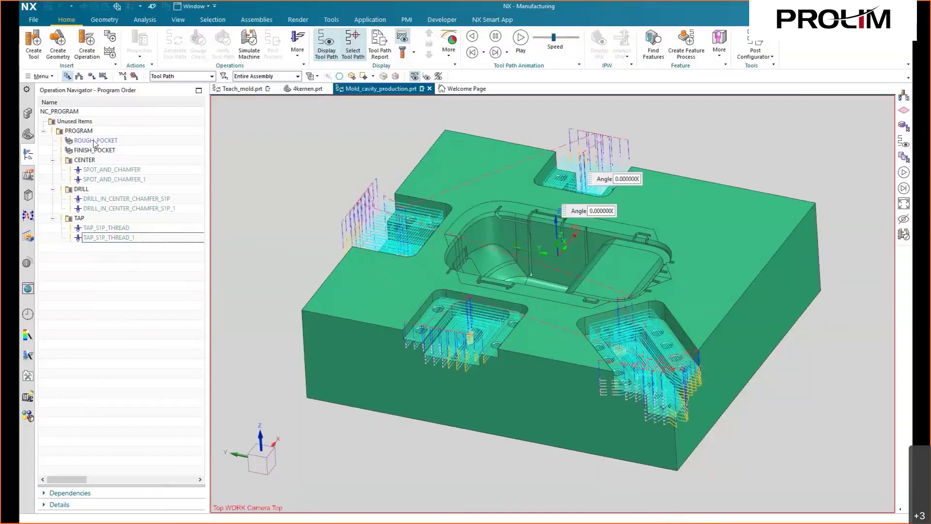
{"action": "double_click", "coordinate": [104, 200]}
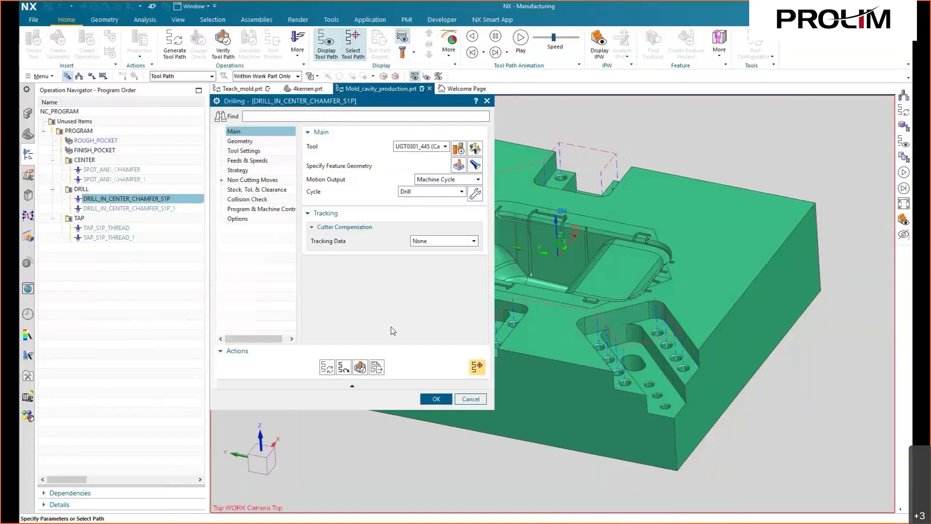
{"action": "left_click", "coordinate": [240, 89]}
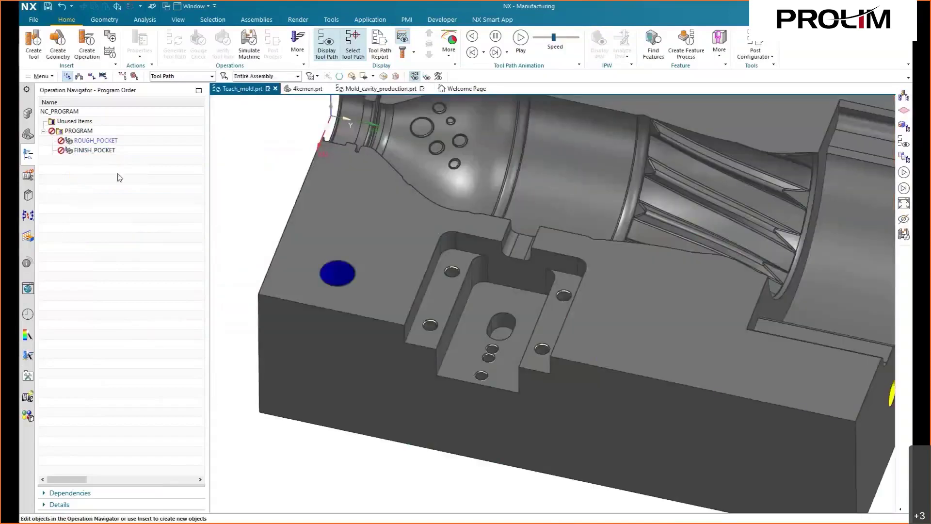
Browse ROUGH_POCKET's Geometry and Main settings, then cancel without changes.
{"action": "left_click", "coordinate": [90, 141]}
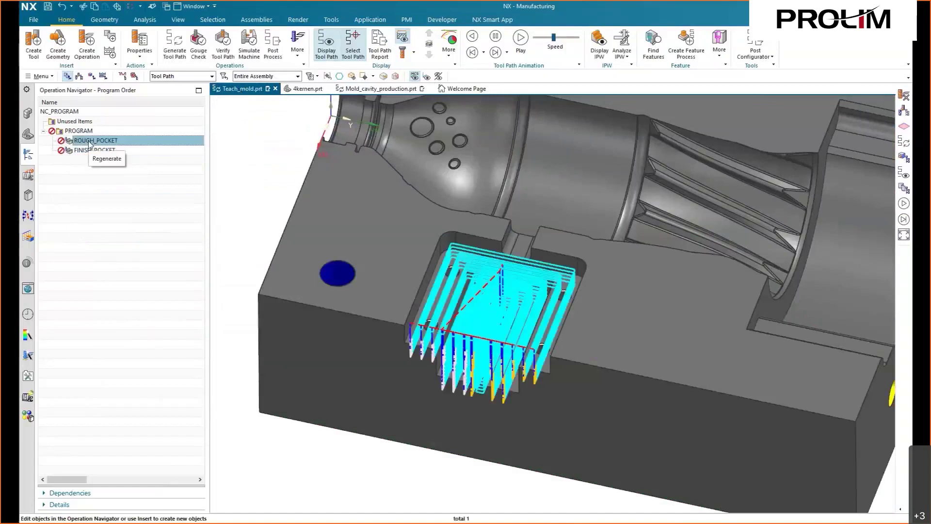
{"action": "double_click", "coordinate": [90, 142]}
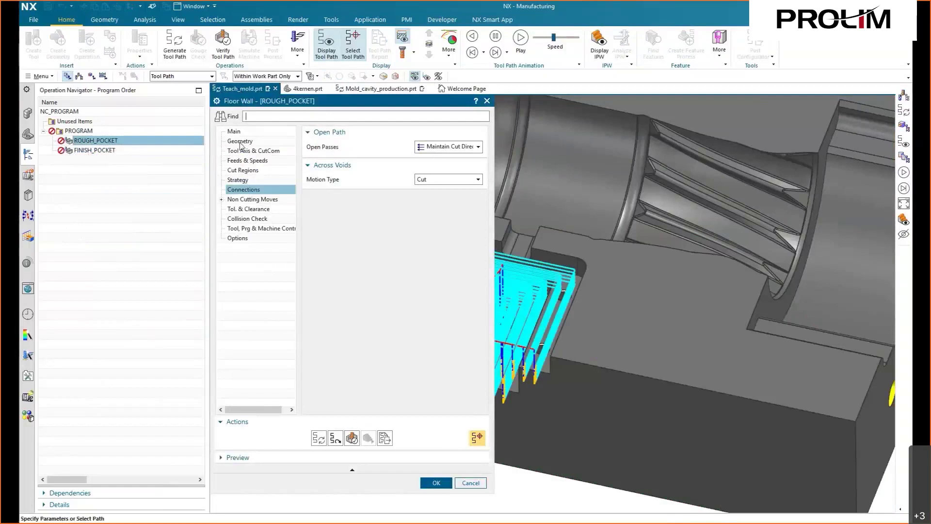
{"action": "left_click", "coordinate": [240, 140]}
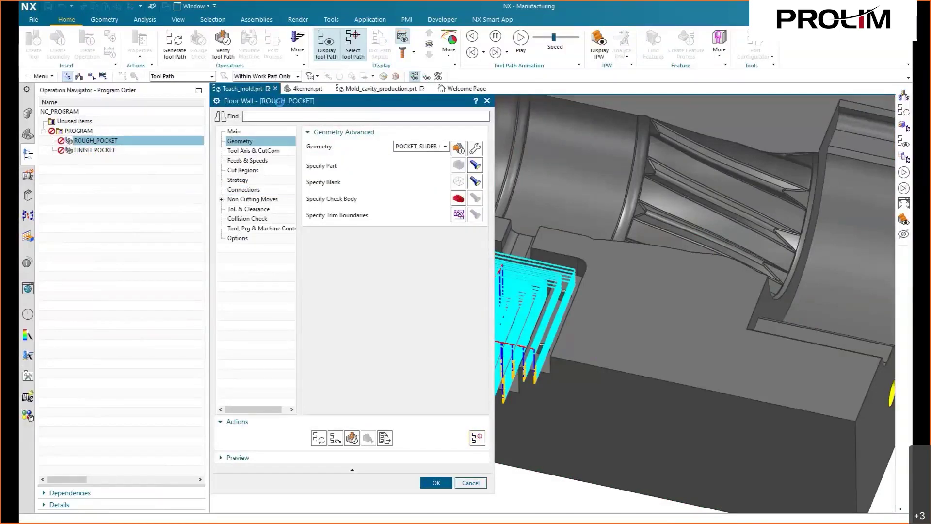
{"action": "left_click", "coordinate": [234, 131]}
{"action": "left_click", "coordinate": [470, 483]}
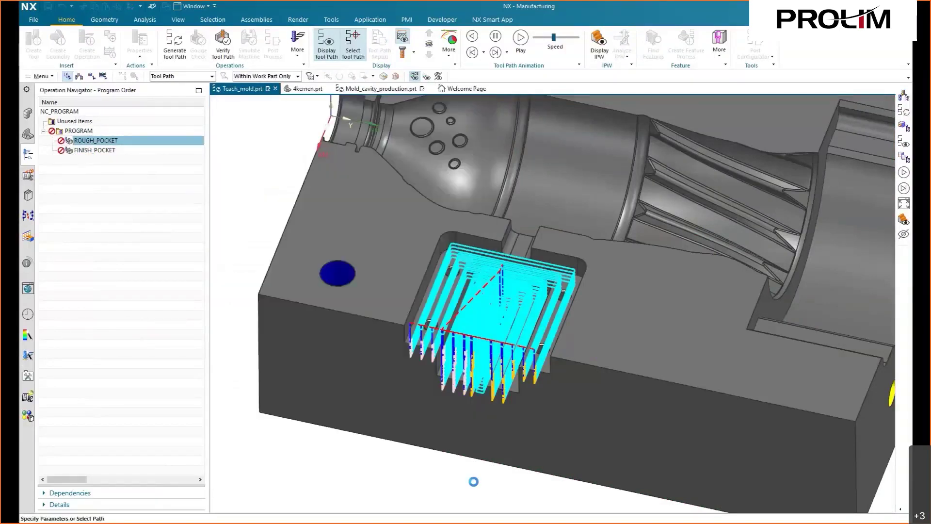
Browse FINISH_POCKET's Geometry and Main settings, cancel, and show Teach_mold's machining features.
{"action": "left_click", "coordinate": [100, 151]}
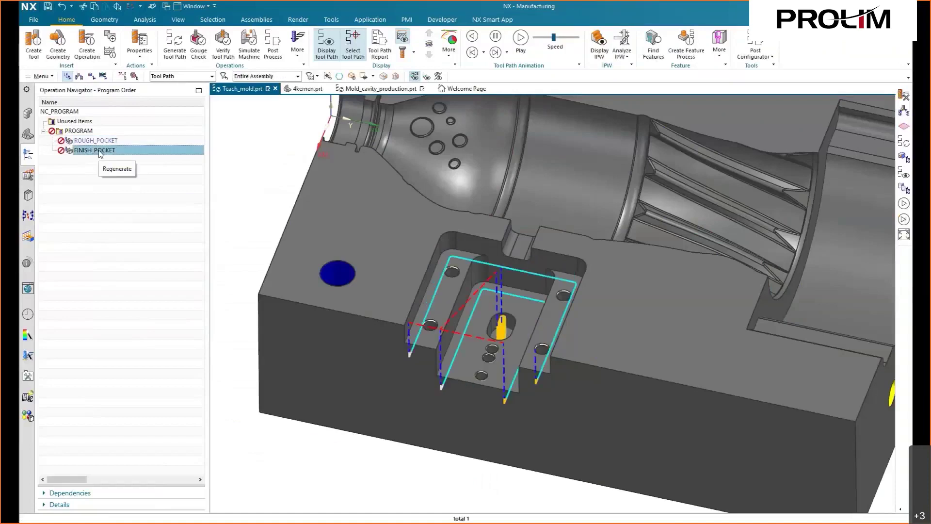
{"action": "double_click", "coordinate": [98, 151]}
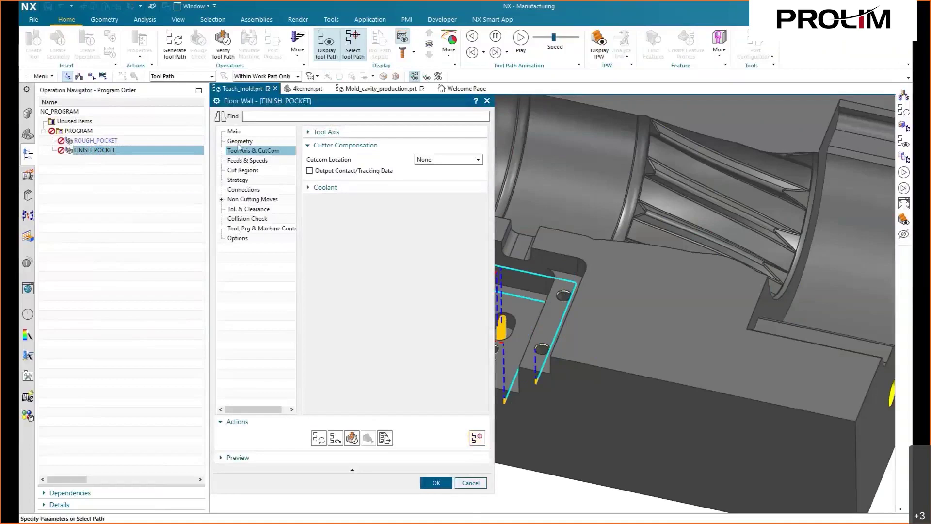
{"action": "left_click", "coordinate": [240, 141]}
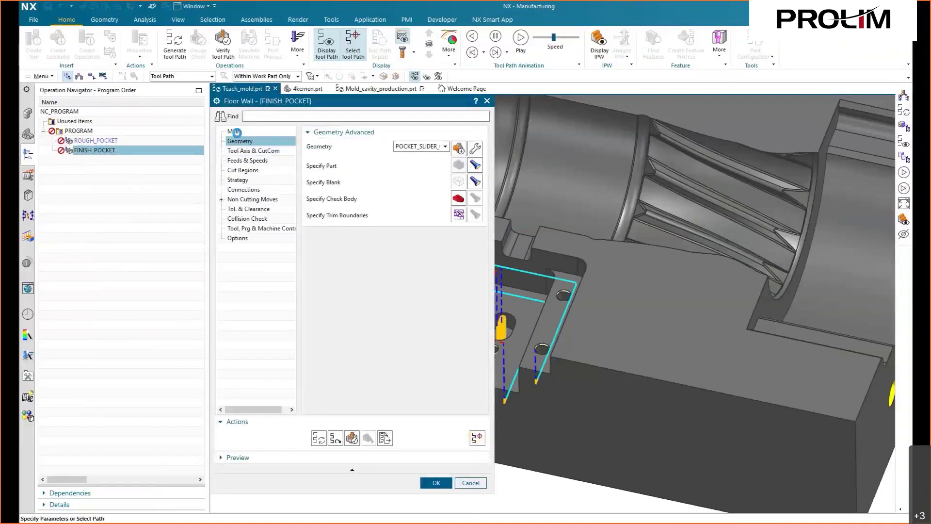
{"action": "left_click", "coordinate": [235, 131]}
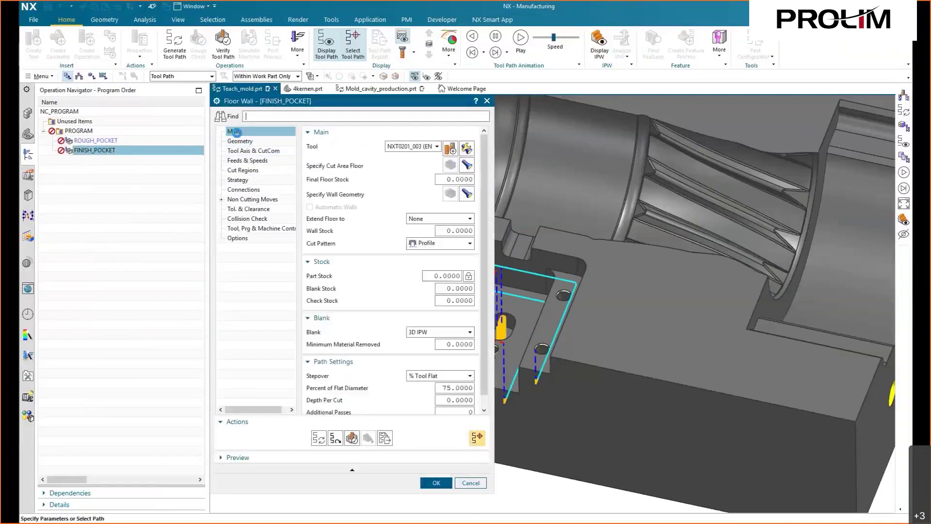
{"action": "left_click", "coordinate": [470, 483]}
{"action": "middle_click_drag", "start_coordinate": [441, 428], "coordinate": [454, 412]}
{"action": "left_click", "coordinate": [123, 244]}
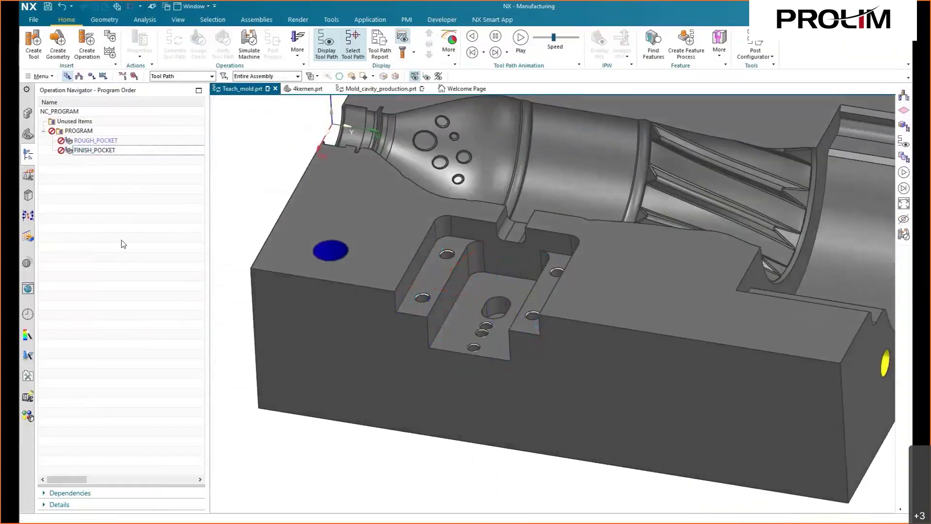
{"action": "left_click", "coordinate": [468, 343]}
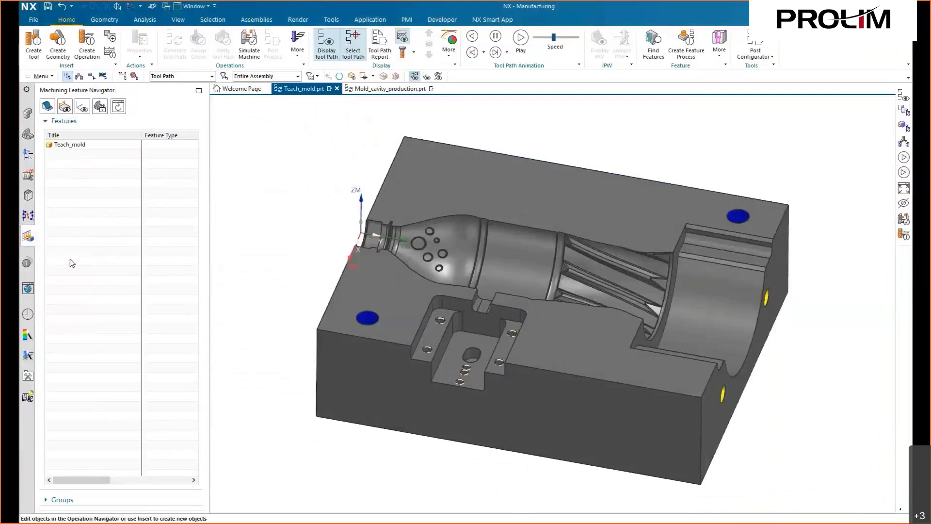
In Teach Features, add a POCKET_SLIDER feature type under CustomerFeature.
{"action": "right_click", "coordinate": [74, 259]}
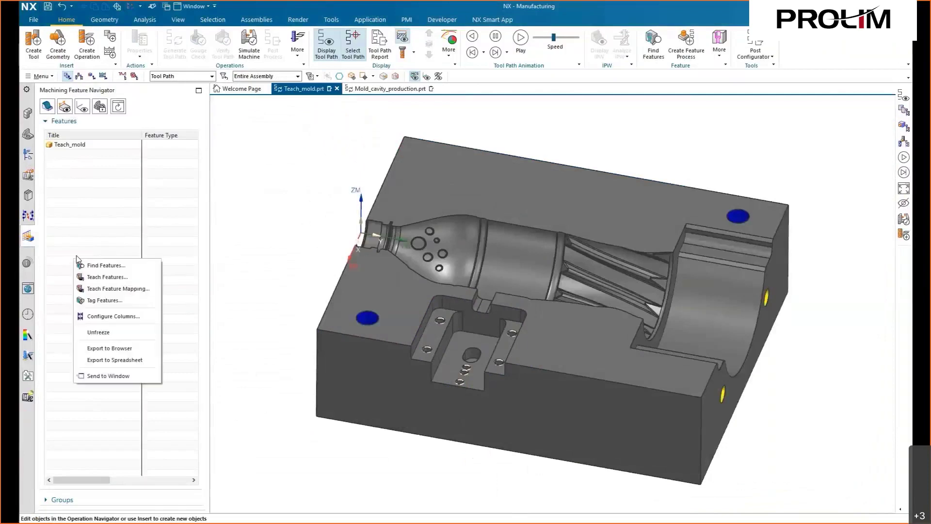
{"action": "left_click", "coordinate": [112, 279]}
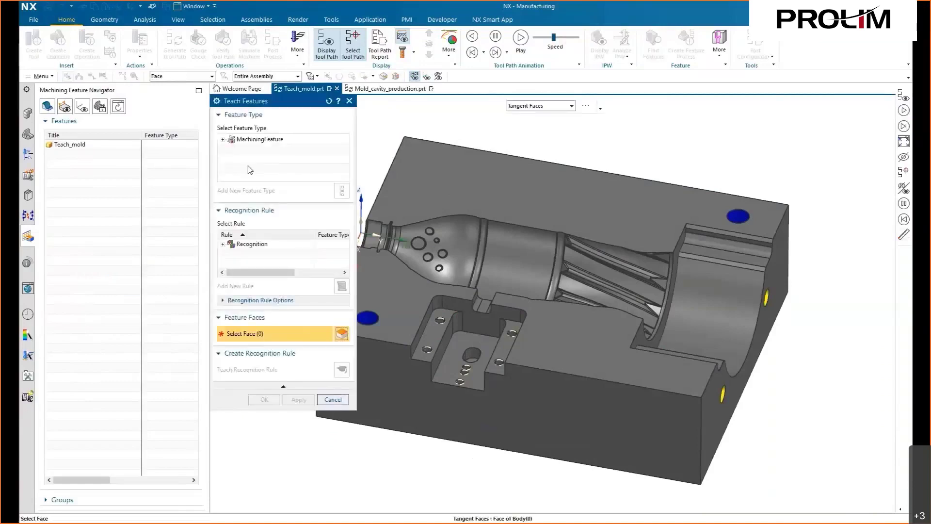
{"action": "double_click", "coordinate": [257, 139]}
{"action": "left_click", "coordinate": [262, 159]}
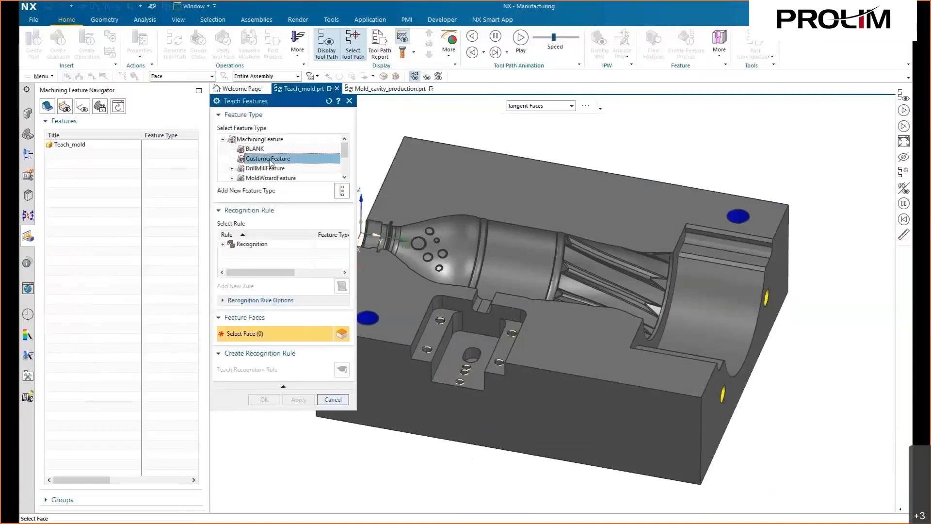
{"action": "left_click", "coordinate": [346, 195]}
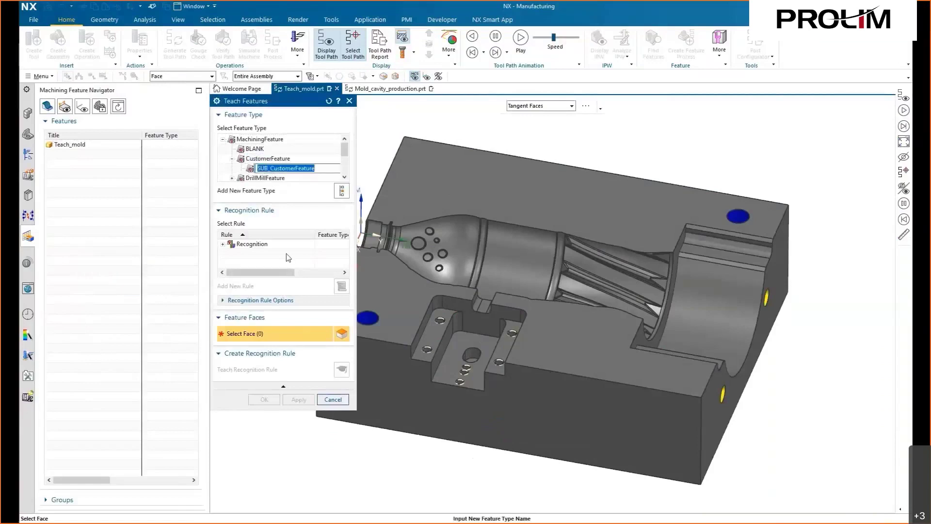
{"action": "type", "text": "pocket_slider"}
{"action": "key", "text": "Return"}
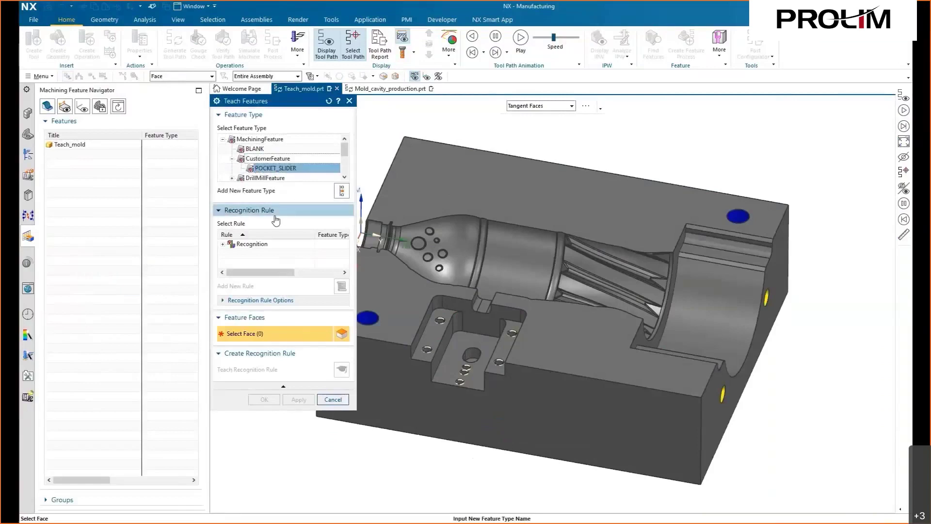
Add a POCKET_SLIDER recognition rule under CustomerFeatures and select it.
{"action": "left_click", "coordinate": [222, 244]}
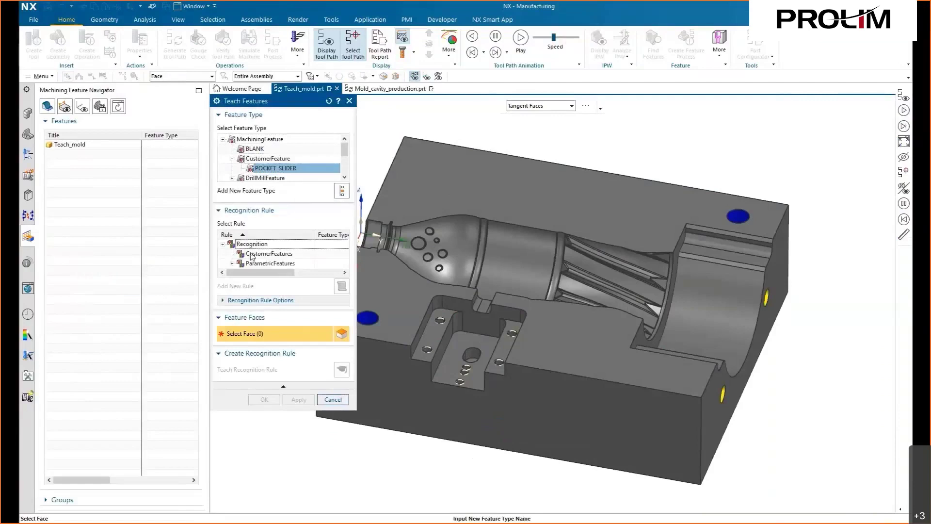
{"action": "left_click", "coordinate": [271, 254]}
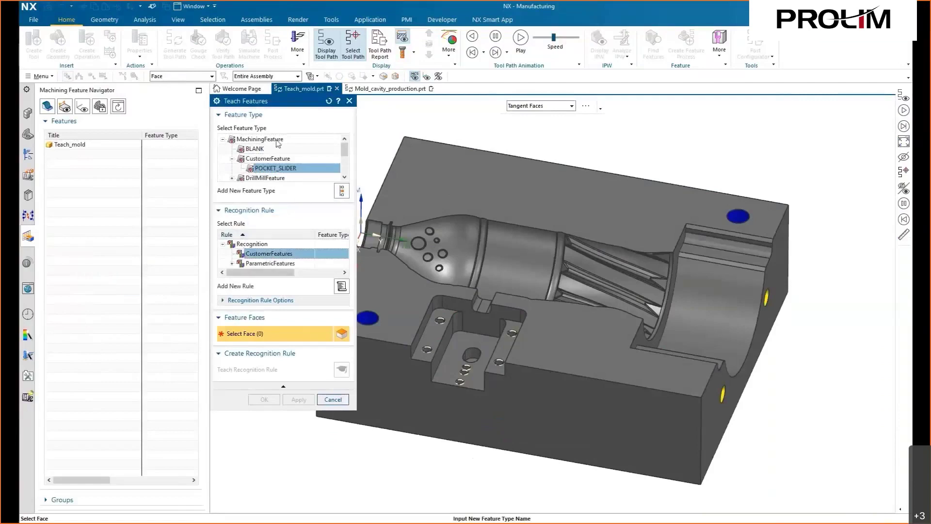
{"action": "left_click", "coordinate": [342, 285]}
{"action": "key", "text": "Return"}
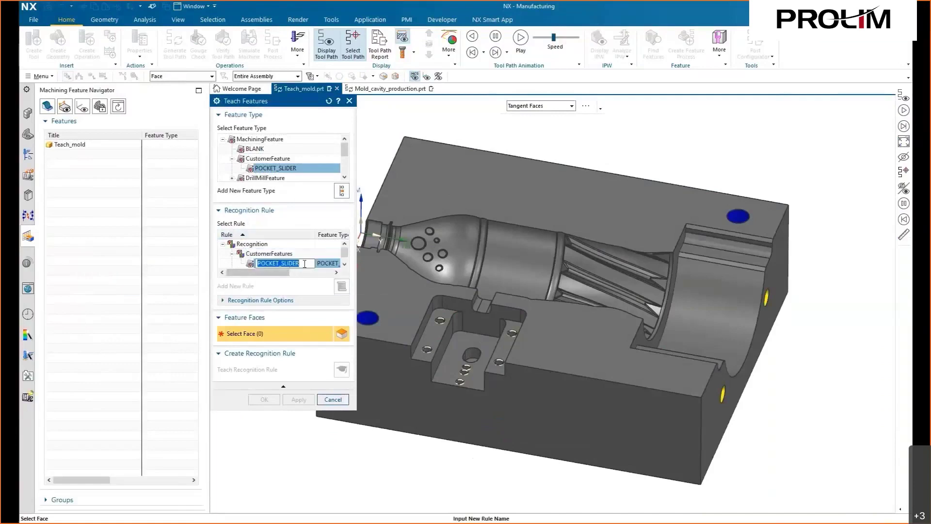
{"action": "left_click", "coordinate": [290, 265]}
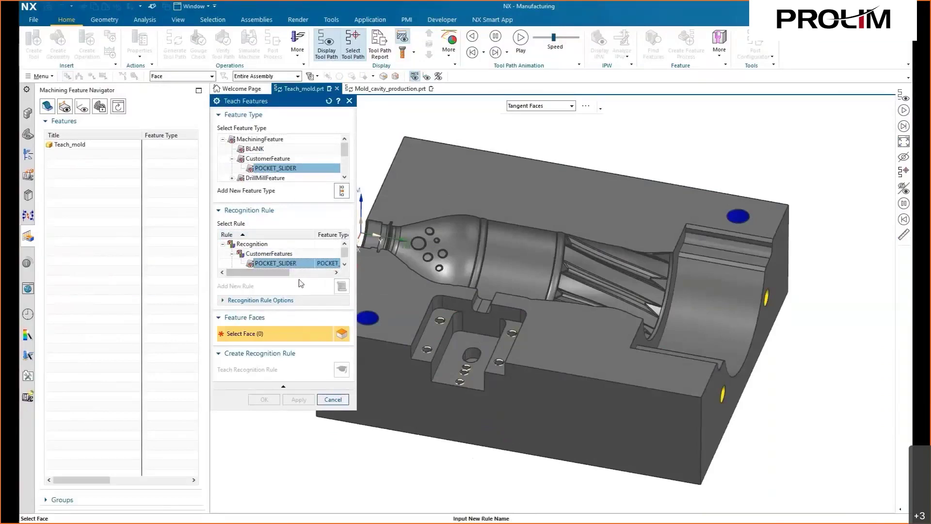
Pick the slider pocket's walls, ledges and floor as 17 feature faces, teach the rule, and confirm.
{"action": "scroll", "coordinate": [565, 359], "scroll_direction": "down", "scroll_amount": 1}
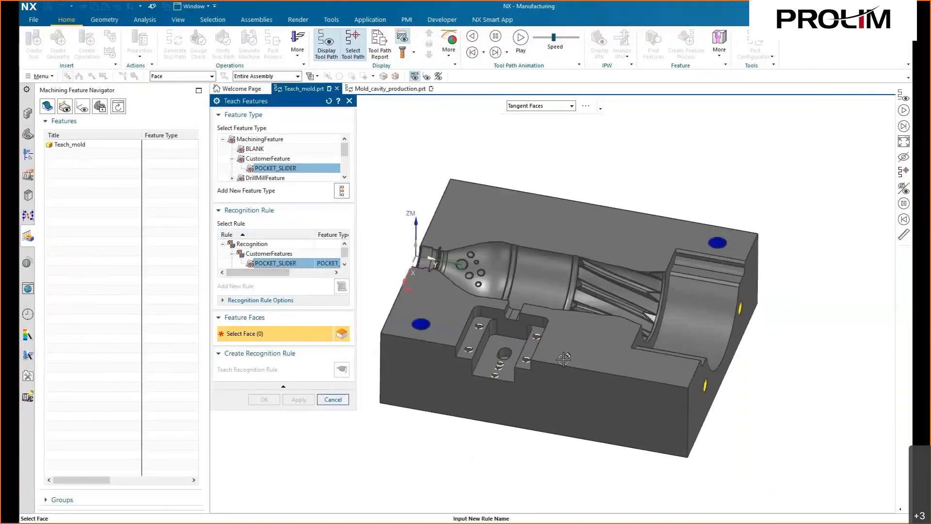
{"action": "scroll", "coordinate": [490, 359], "scroll_direction": "up", "scroll_amount": 4}
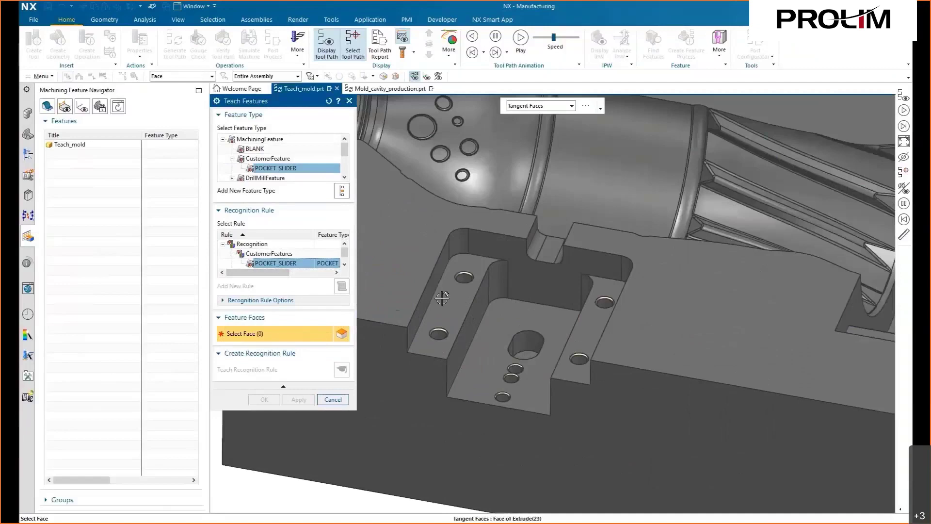
{"action": "left_click", "coordinate": [472, 249]}
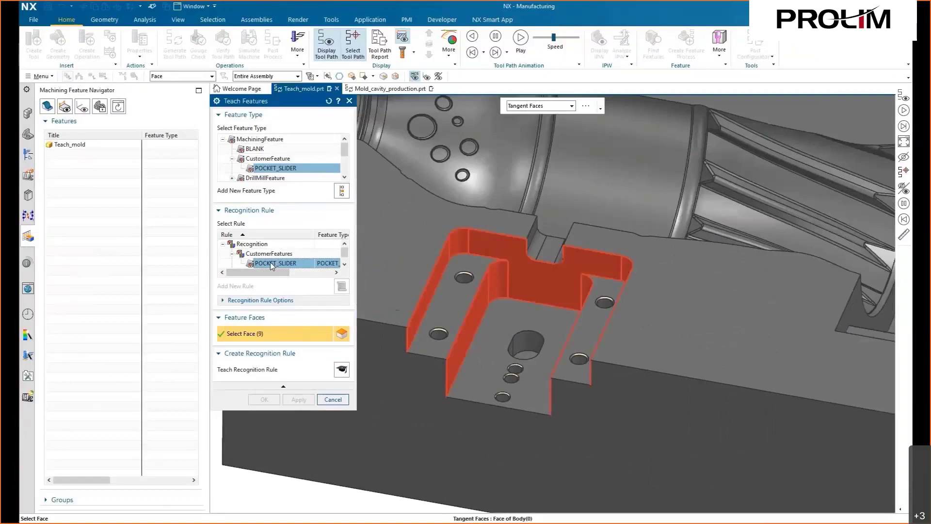
{"action": "left_click", "coordinate": [443, 300]}
{"action": "left_click", "coordinate": [615, 343]}
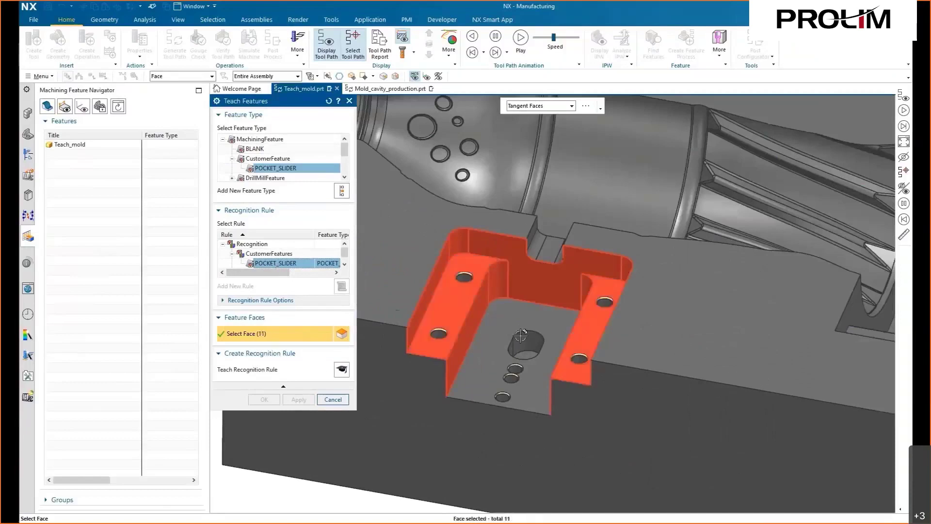
{"action": "left_click", "coordinate": [490, 410]}
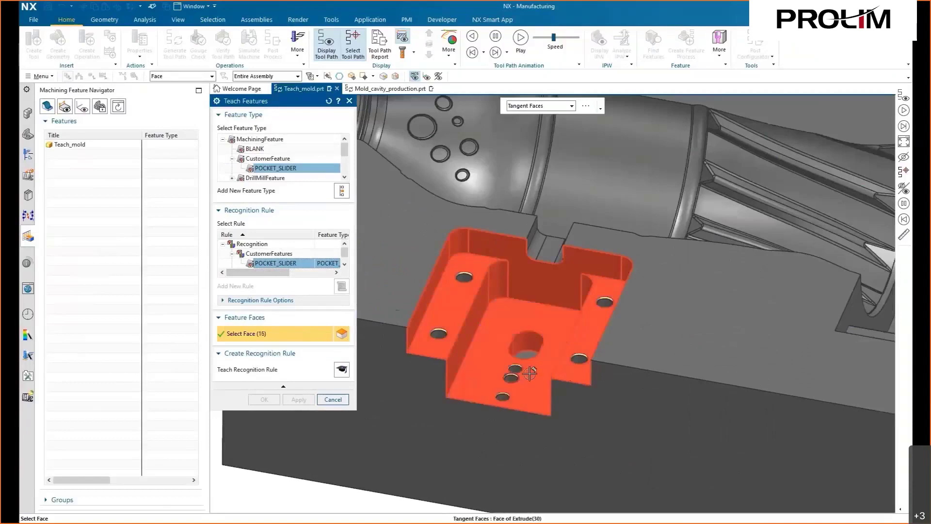
{"action": "middle_click_drag", "start_coordinate": [530, 373], "coordinate": [531, 329]}
{"action": "left_click", "coordinate": [492, 297]}
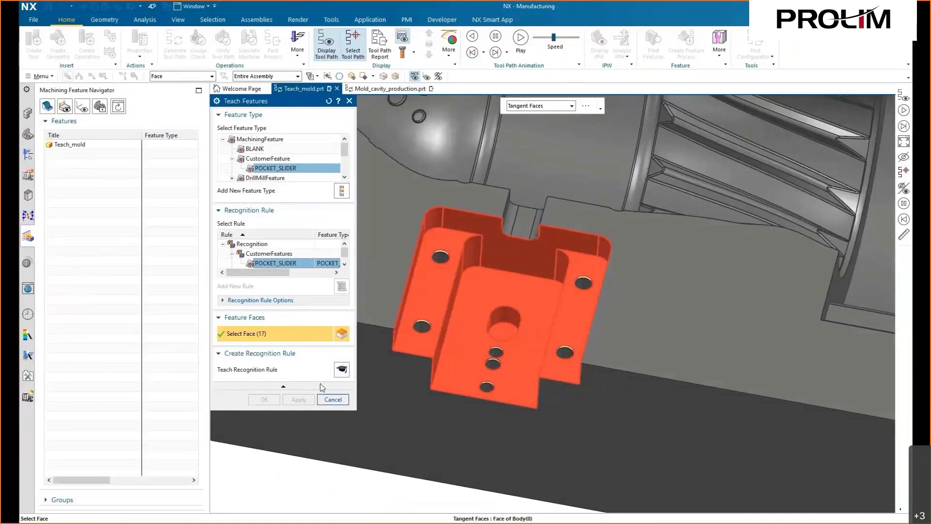
{"action": "left_click", "coordinate": [343, 371]}
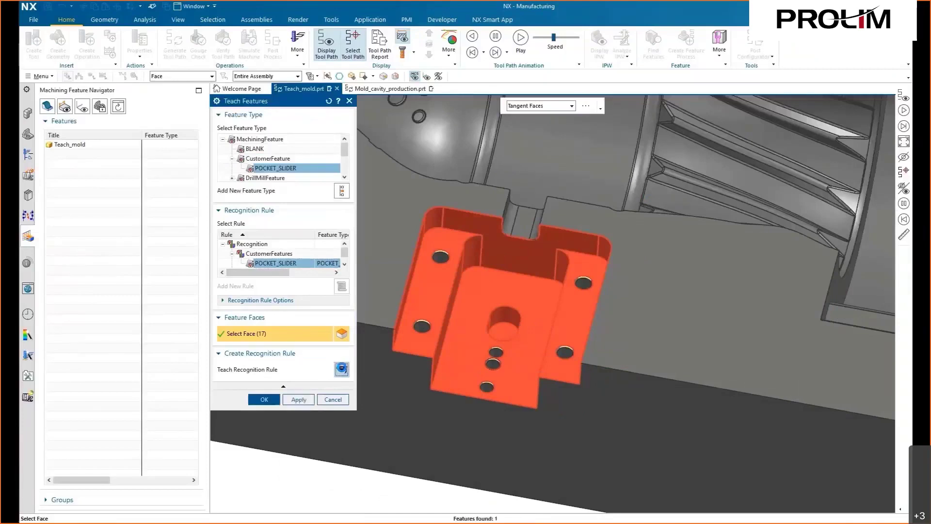
{"action": "left_click", "coordinate": [264, 399]}
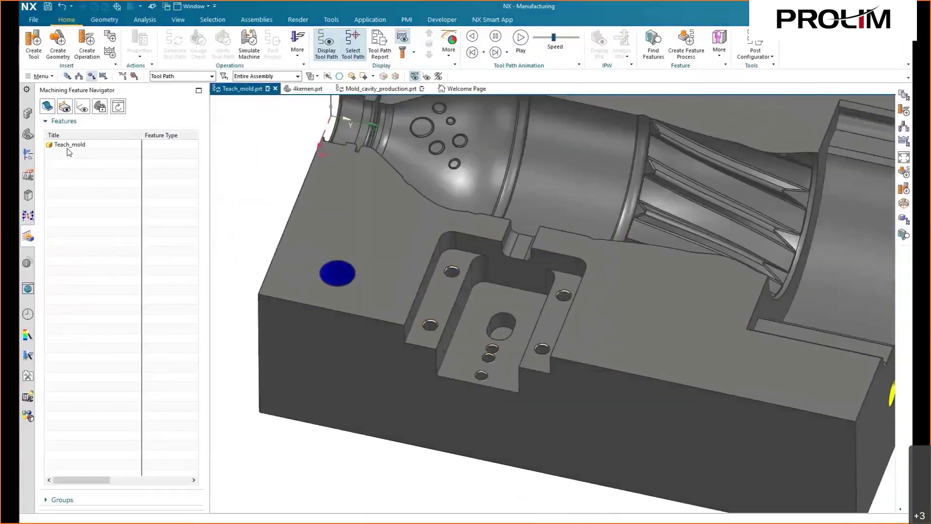
Run Find Features on Teach_mold for POCKET_SLIDER and select the resulting POCKET_SLIDER_1.
{"action": "right_click", "coordinate": [67, 146]}
{"action": "left_click", "coordinate": [109, 156]}
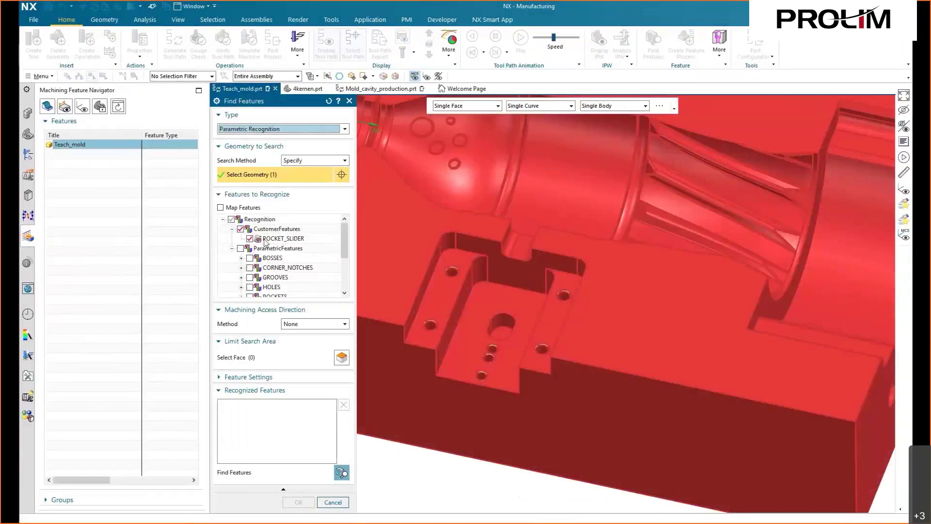
{"action": "left_click", "coordinate": [342, 472]}
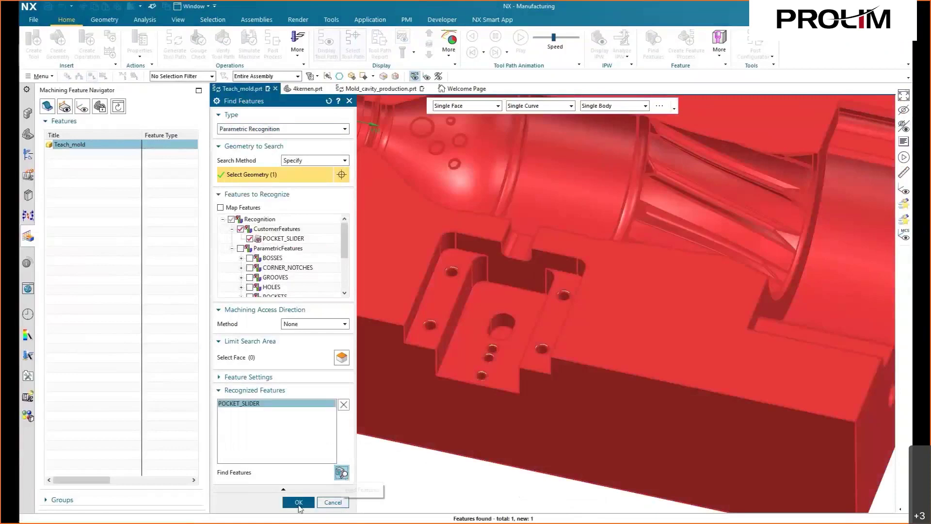
{"action": "left_click", "coordinate": [299, 502]}
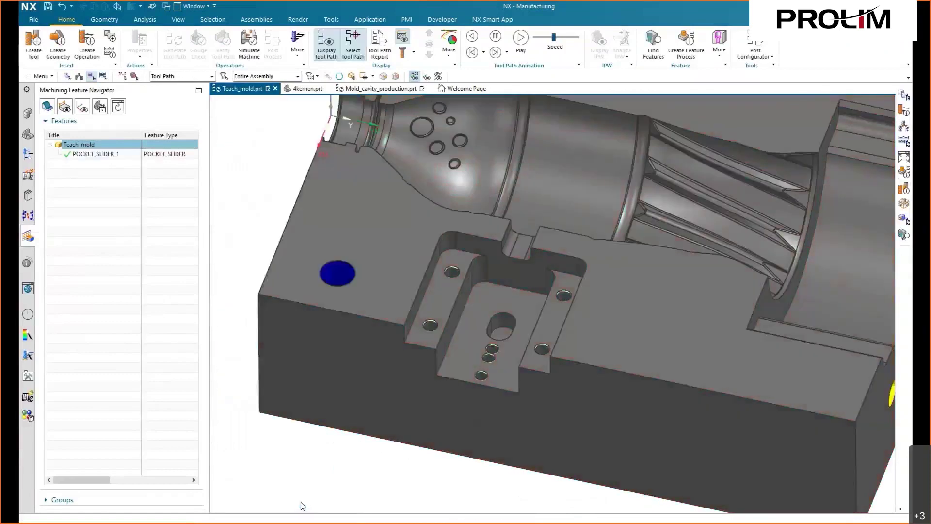
{"action": "left_click", "coordinate": [86, 154]}
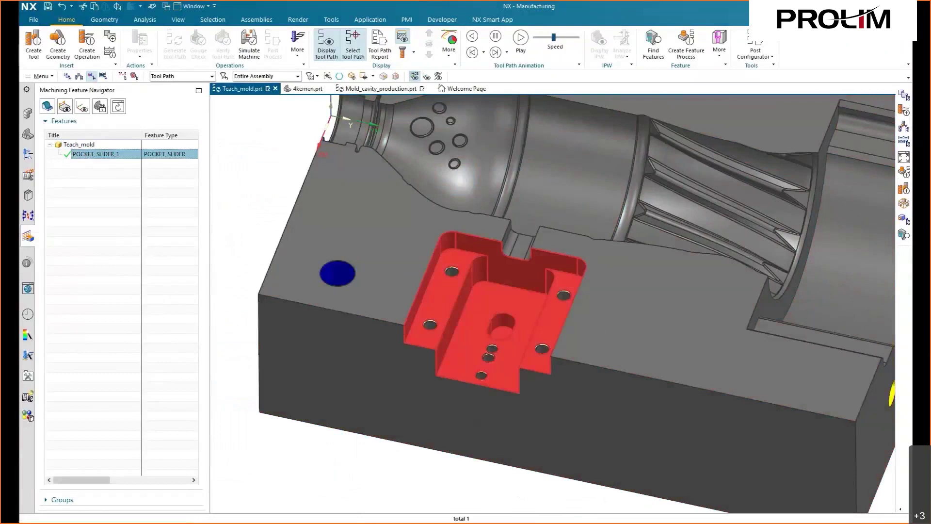
Group POCKET_SLIDER_1 into a new feature group FG_POCKET_SLIDER.
{"action": "right_click", "coordinate": [85, 156]}
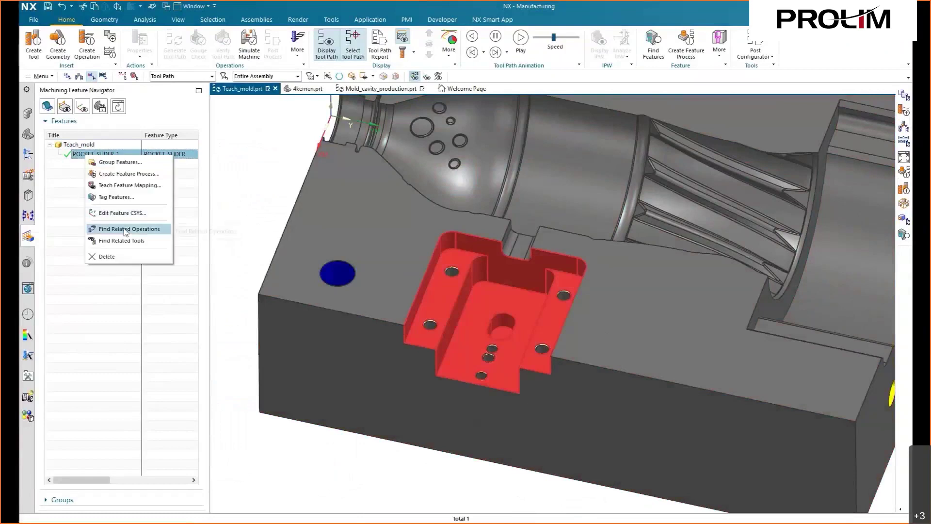
{"action": "left_click", "coordinate": [128, 163]}
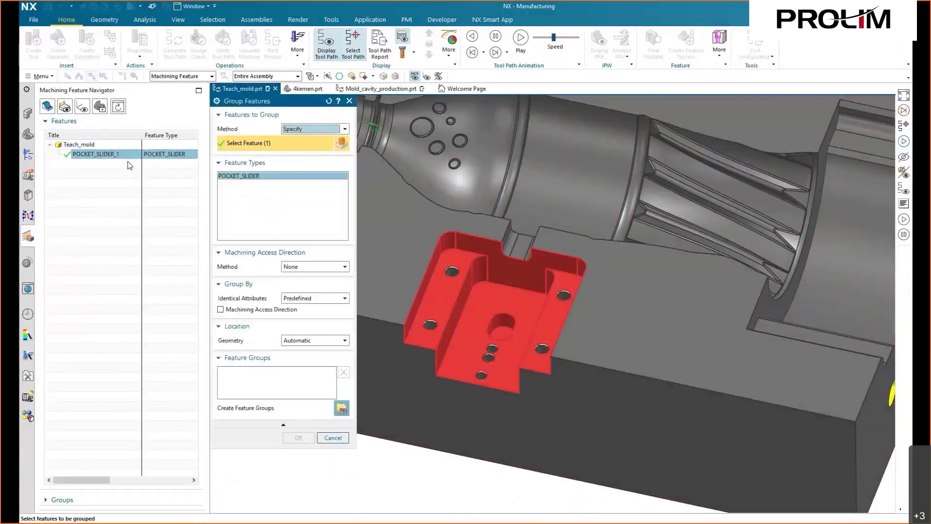
{"action": "left_click", "coordinate": [342, 407]}
{"action": "left_click", "coordinate": [298, 438]}
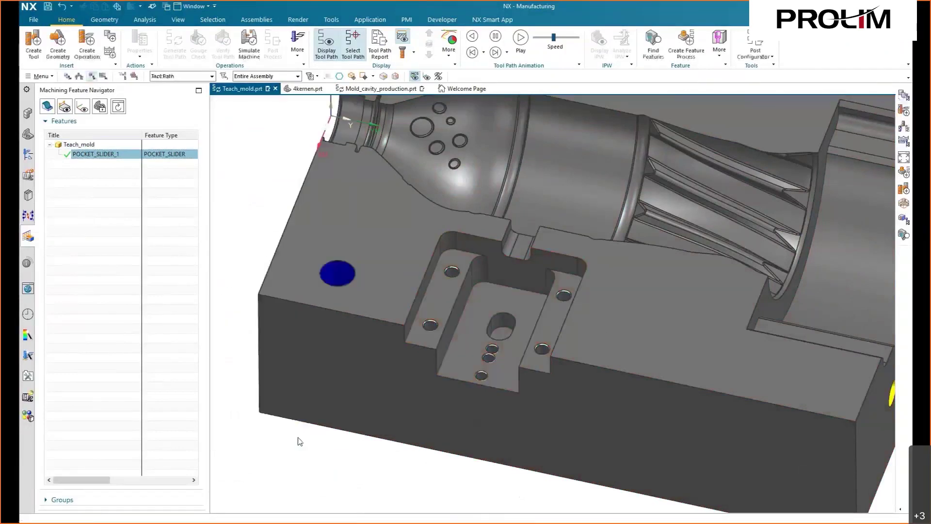
{"action": "left_click", "coordinate": [105, 318]}
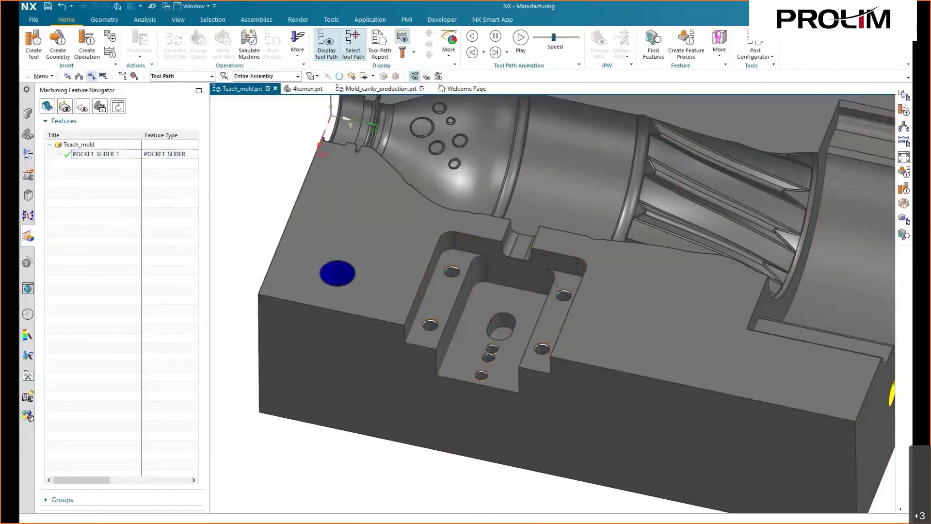
In the Geometry View, rename FG_POCKET_SLIDER to POCKET_SLIDER_OPERATION.
{"action": "left_click", "coordinate": [27, 154]}
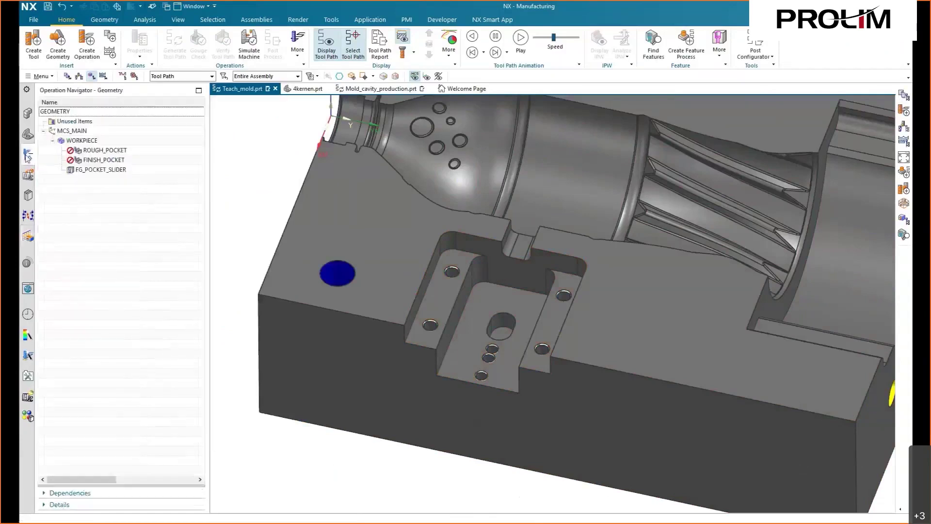
{"action": "left_click", "coordinate": [93, 171]}
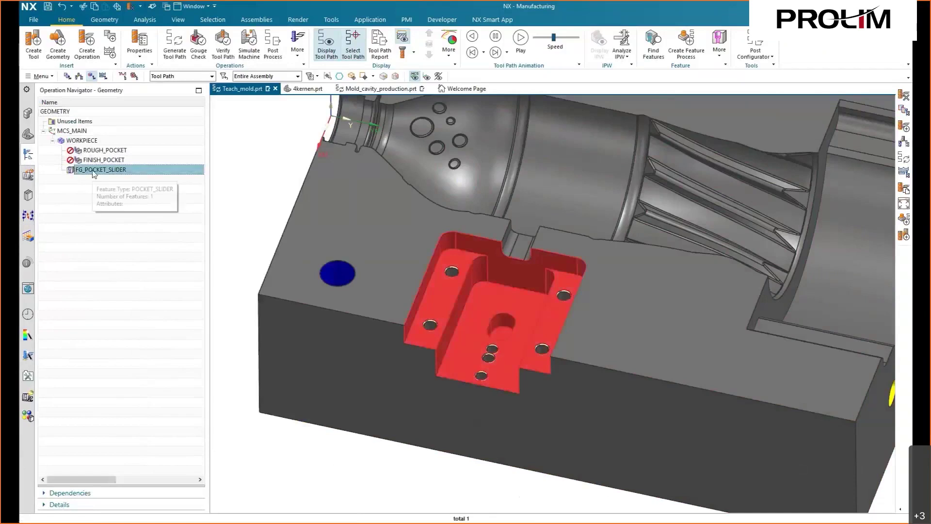
{"action": "right_click", "coordinate": [94, 174]}
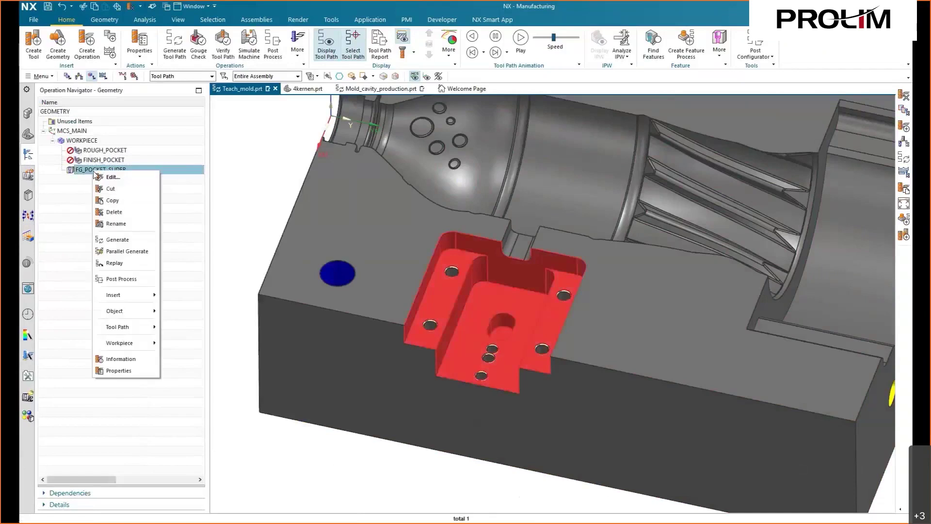
{"action": "left_click", "coordinate": [116, 224]}
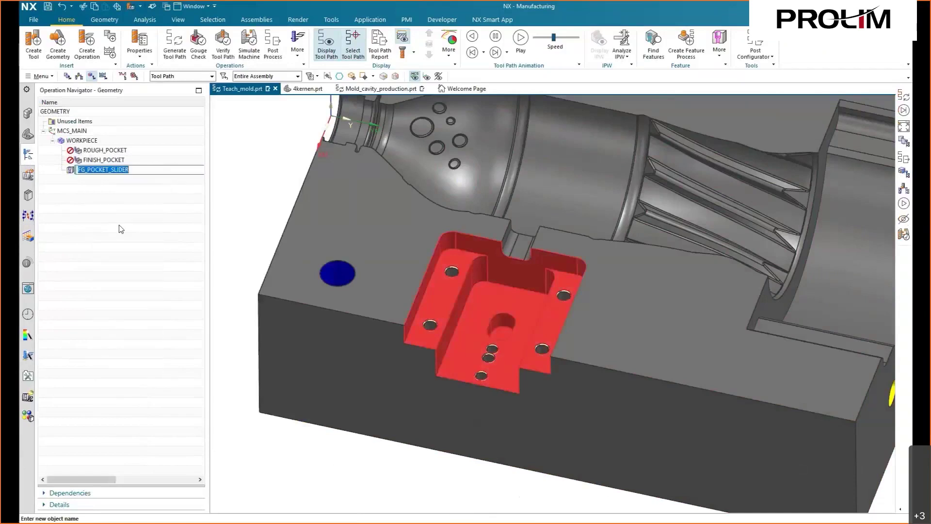
{"action": "key", "text": "End"}
{"action": "key", "text": "Delete"}
{"action": "key", "text": "Delete"}
{"action": "key", "text": "Delete"}
{"action": "type", "text": "_operatio"}
{"action": "key", "text": "Return"}
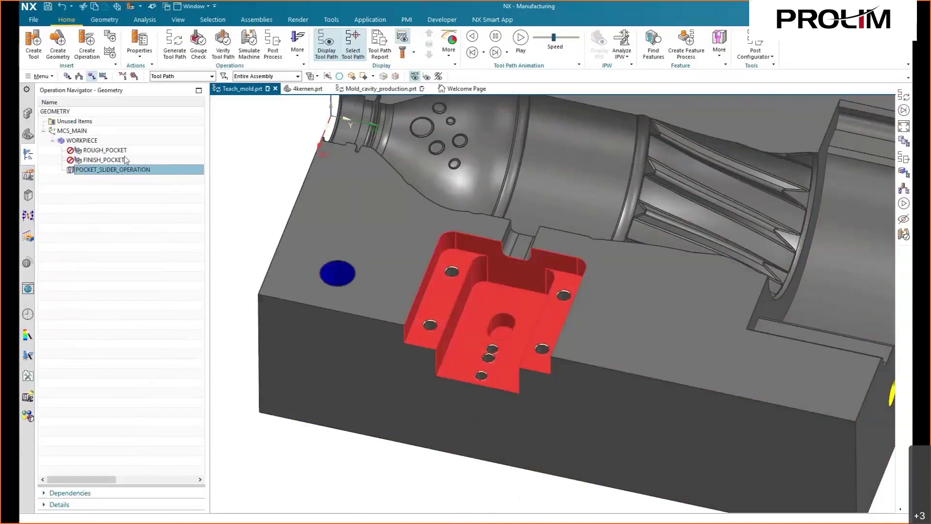
Move the ROUGH_POCKET and FINISH_POCKET operations into POCKET_SLIDER_OPERATION.
{"action": "left_click", "coordinate": [104, 159]}
{"action": "left_click", "coordinate": [106, 152], "text": "shift"}
{"action": "left_click_drag", "start_coordinate": [106, 153], "coordinate": [106, 170]}
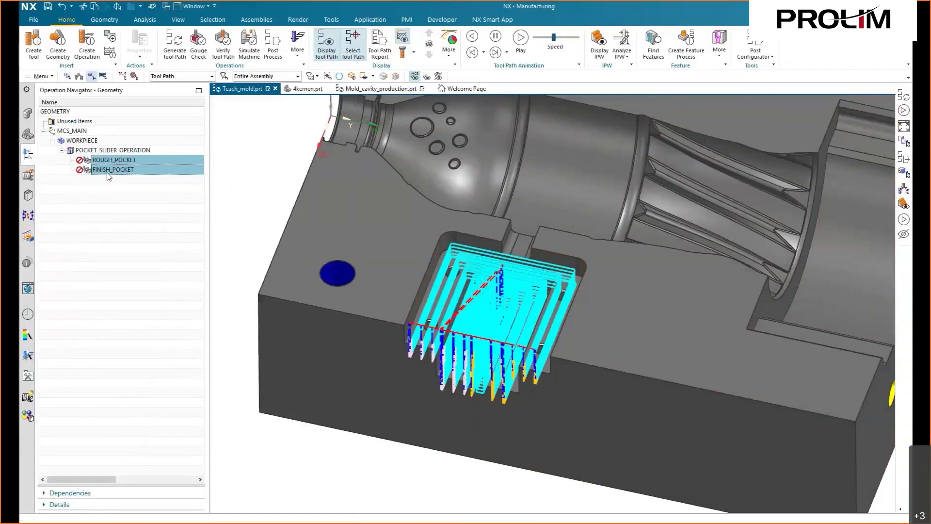
{"action": "left_click", "coordinate": [113, 219]}
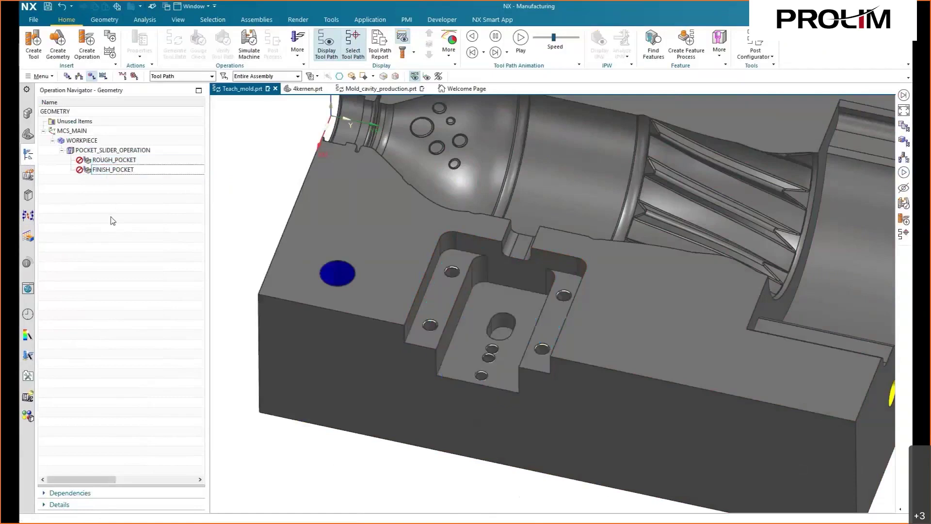
Open Teach Operation Sets for the POCKET_SLIDER_OPERATION group.
{"action": "left_click", "coordinate": [102, 152]}
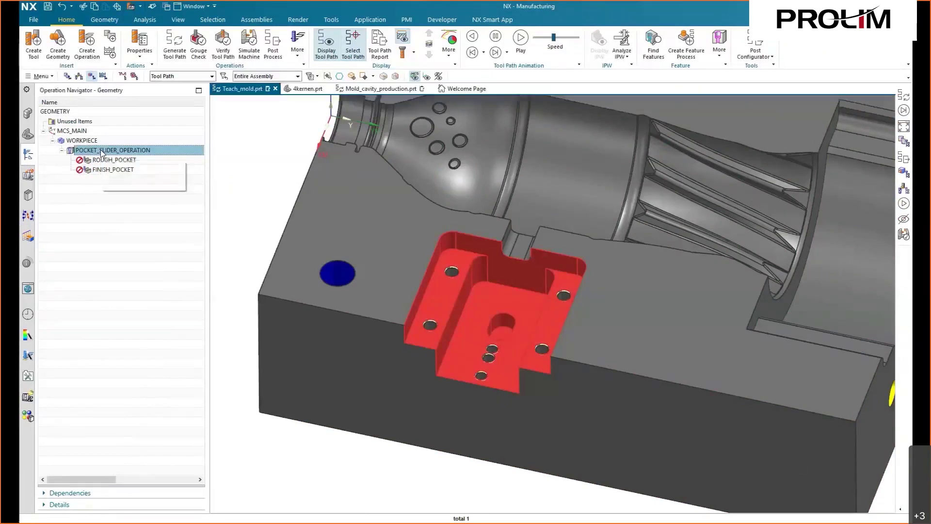
{"action": "right_click", "coordinate": [102, 152]}
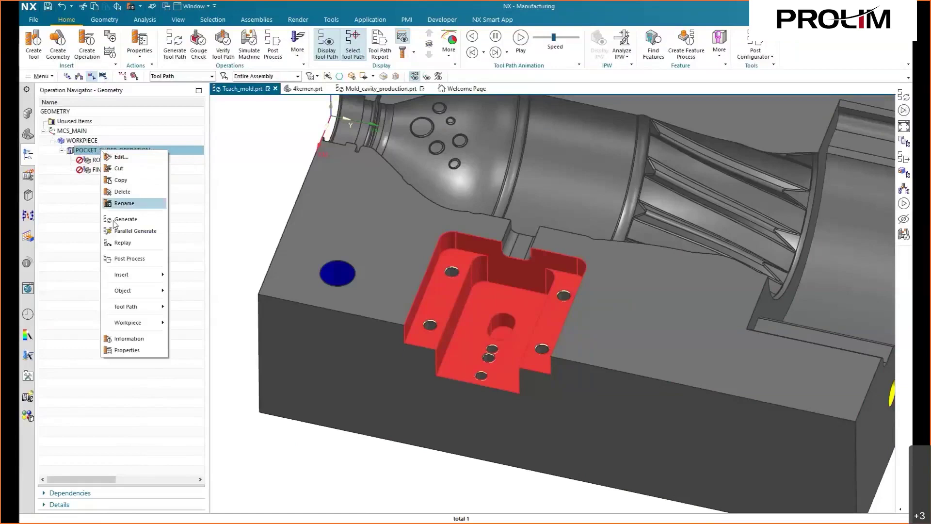
{"action": "mouse_move", "coordinate": [131, 293]}
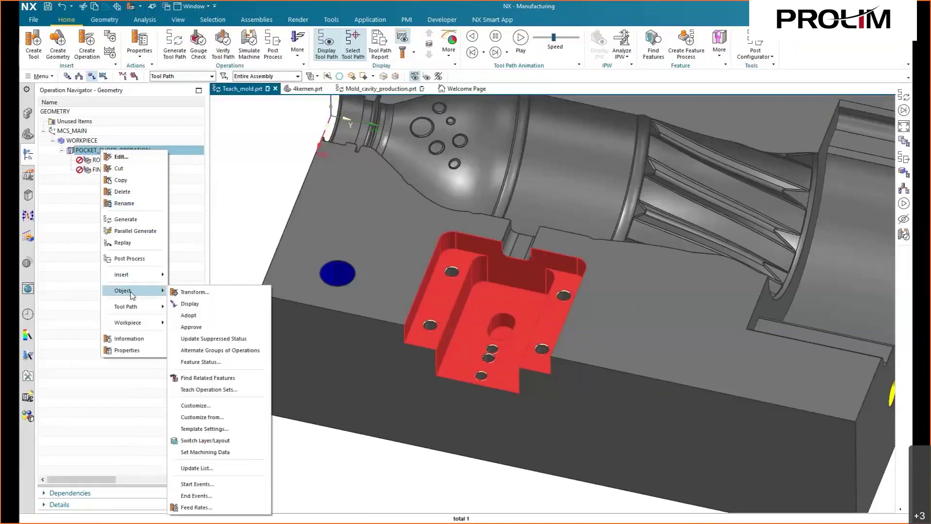
{"action": "left_click", "coordinate": [209, 390]}
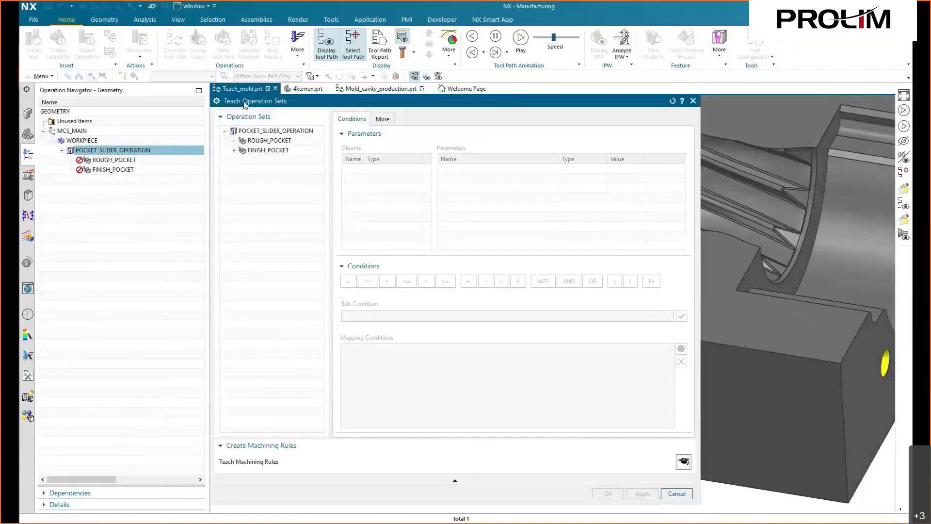
Inspect the ROUGH_POCKET and FINISH_POCKET objects: POCKET_SLIDER feature, FLOOR_WALL operation, end mill tool.
{"action": "left_click", "coordinate": [233, 141]}
{"action": "left_click", "coordinate": [265, 142]}
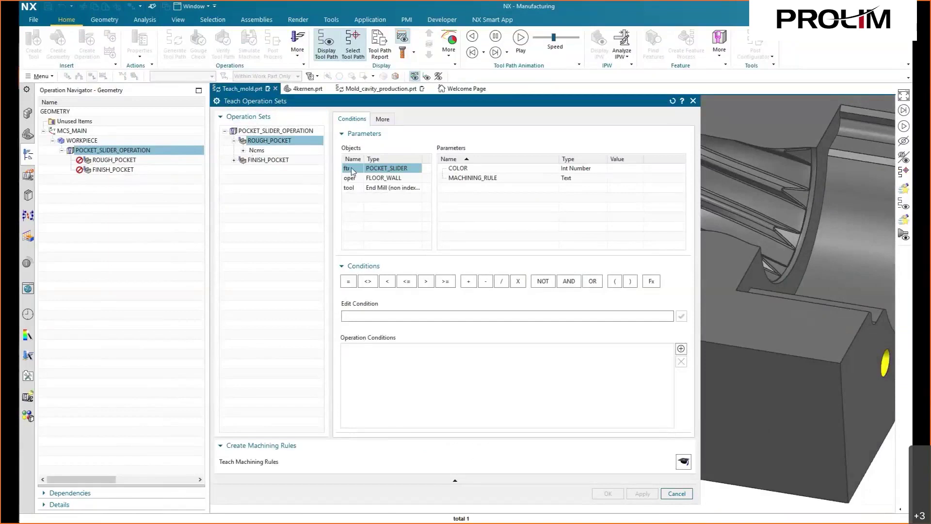
{"action": "left_click", "coordinate": [353, 182]}
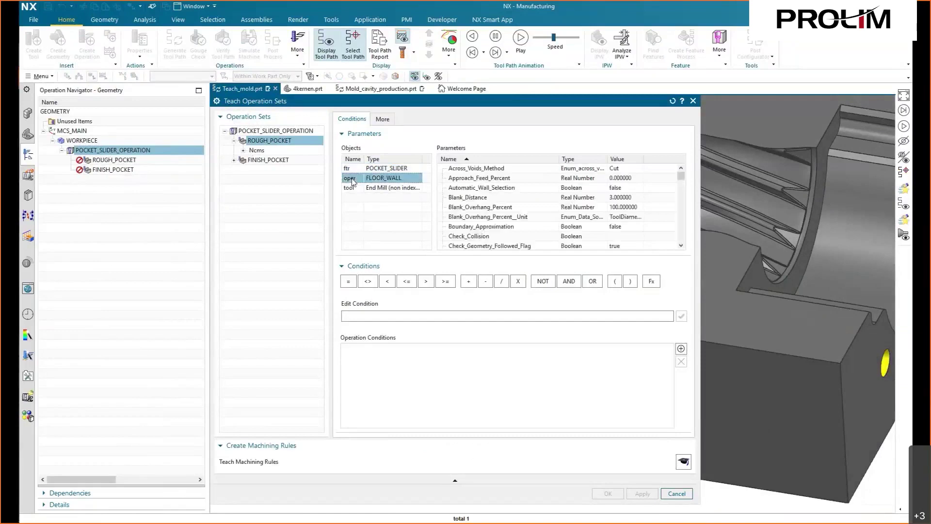
{"action": "left_click", "coordinate": [355, 191]}
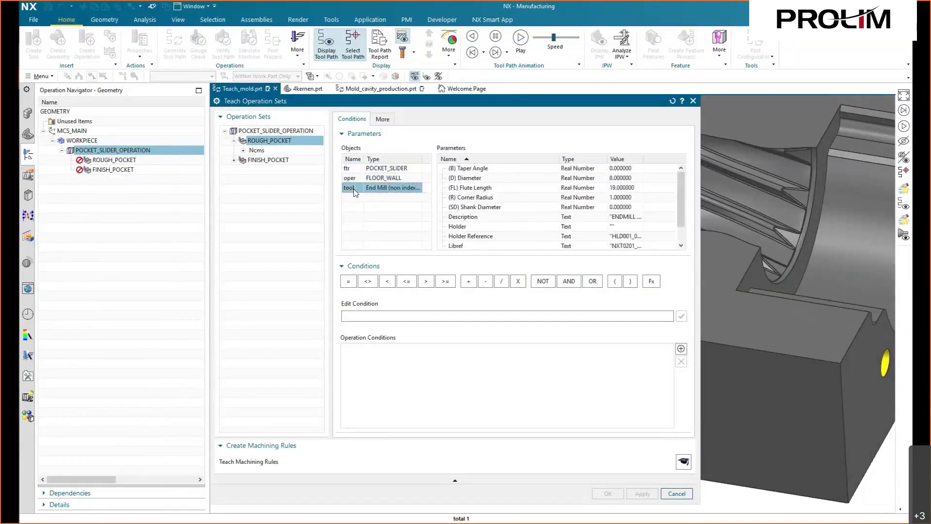
{"action": "left_click", "coordinate": [234, 160]}
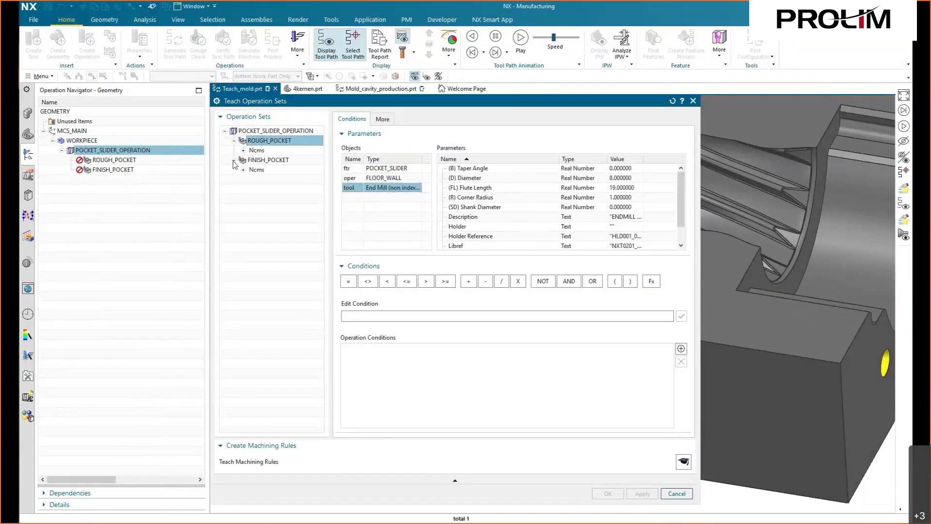
{"action": "left_click", "coordinate": [266, 163]}
{"action": "left_click", "coordinate": [383, 168]}
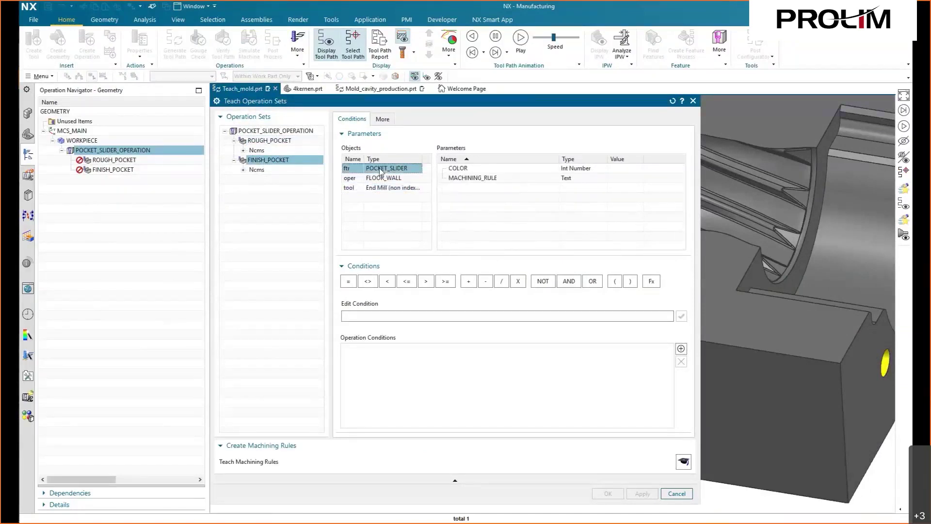
{"action": "left_click", "coordinate": [382, 180]}
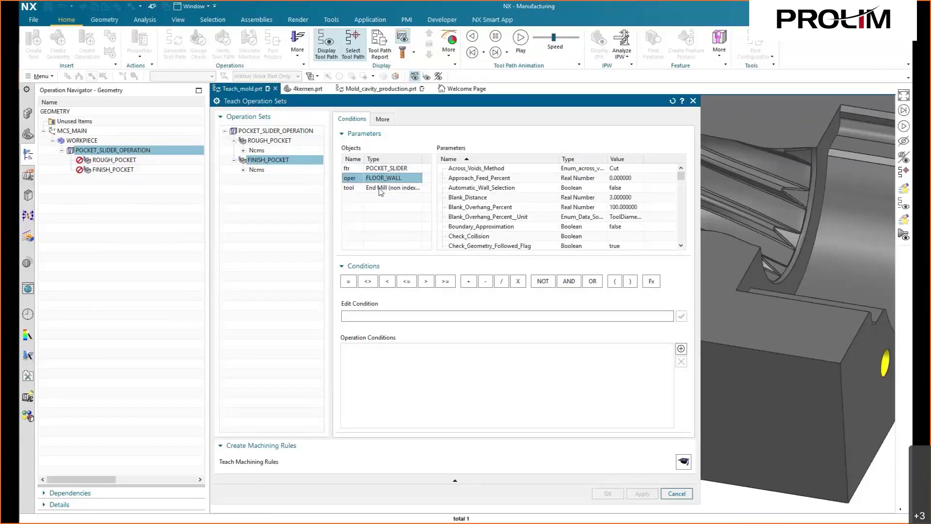
{"action": "left_click", "coordinate": [382, 190]}
Review ROUGH_POCKET's Ncms NcmDefault settings and accept the taught operation sets.
{"action": "left_click", "coordinate": [243, 150]}
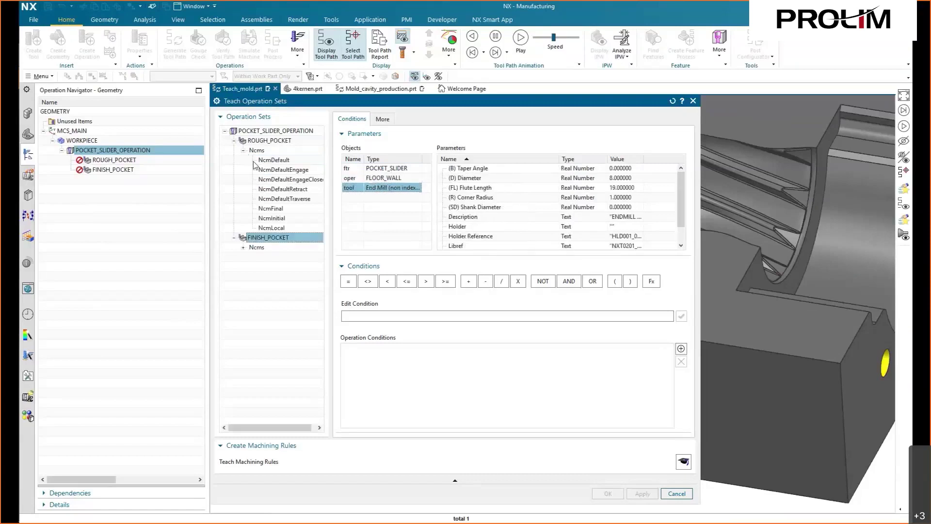
{"action": "left_click", "coordinate": [278, 160]}
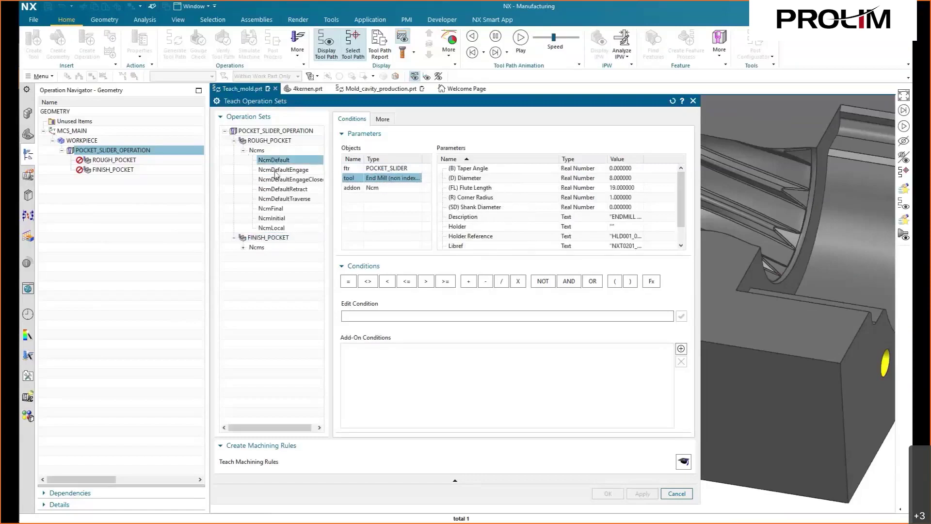
{"action": "left_click", "coordinate": [264, 153]}
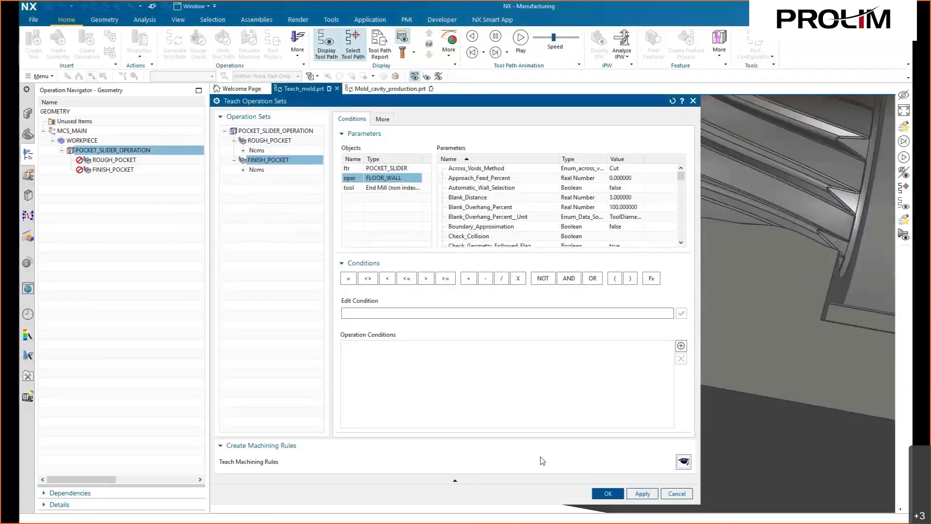
{"action": "left_click", "coordinate": [603, 492]}
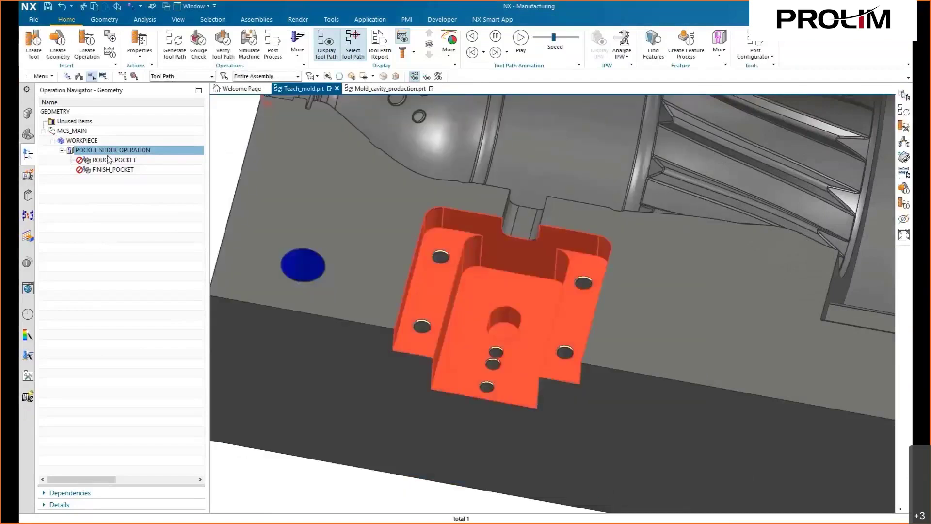
{"action": "mouse_move", "coordinate": [98, 154]}
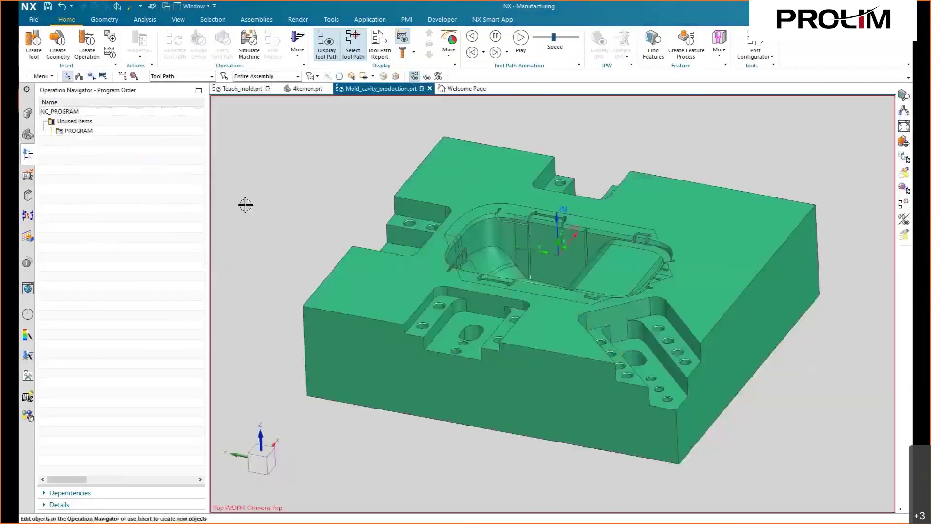
Change the mold cavity block's display colour to blue with Edit Object Display (Ctrl+J).
{"action": "key", "text": "ctrl+j"}
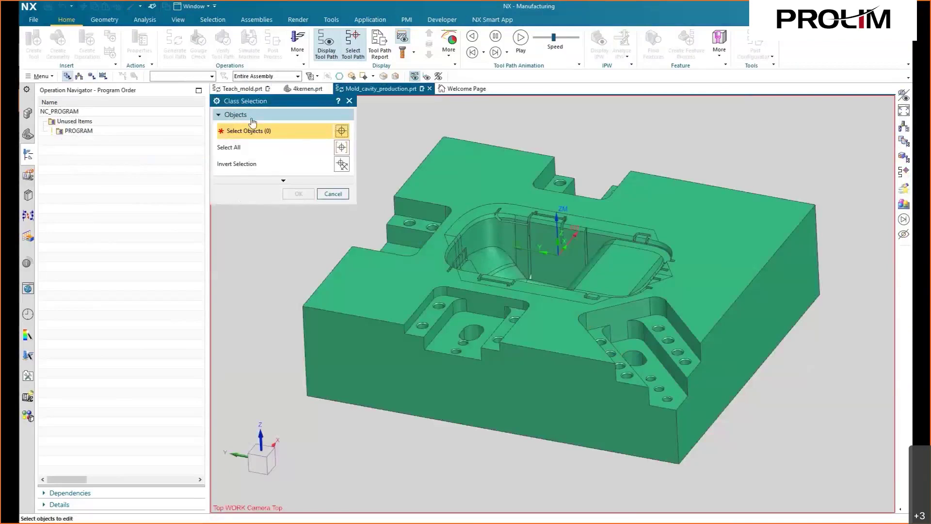
{"action": "left_click", "coordinate": [495, 189]}
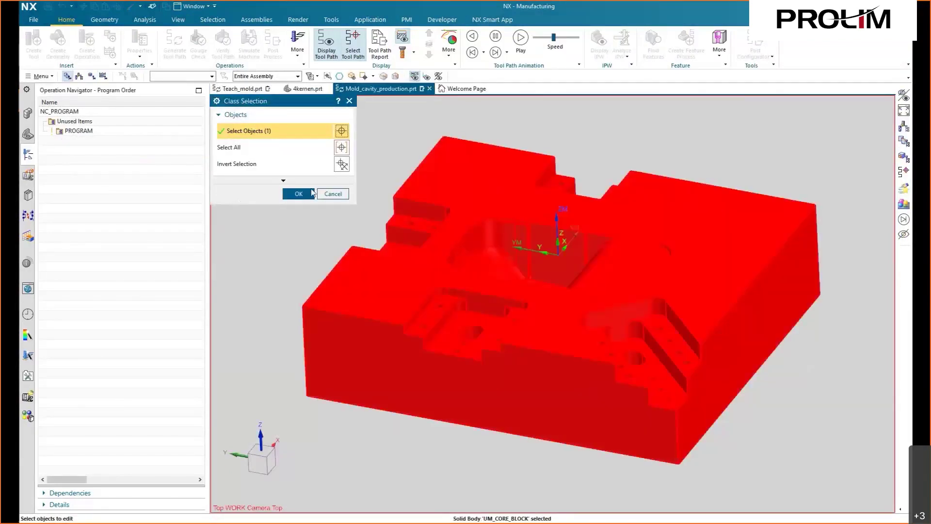
{"action": "left_click", "coordinate": [298, 193]}
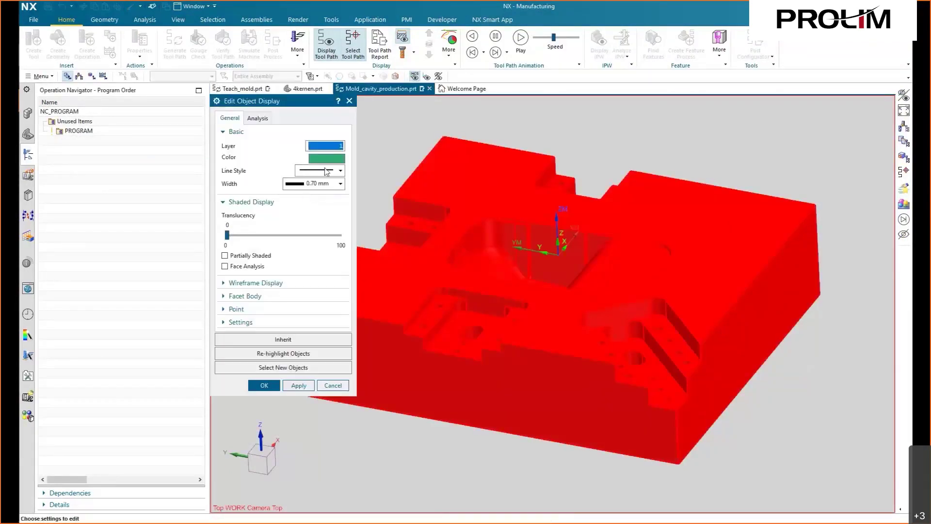
{"action": "left_click", "coordinate": [327, 159]}
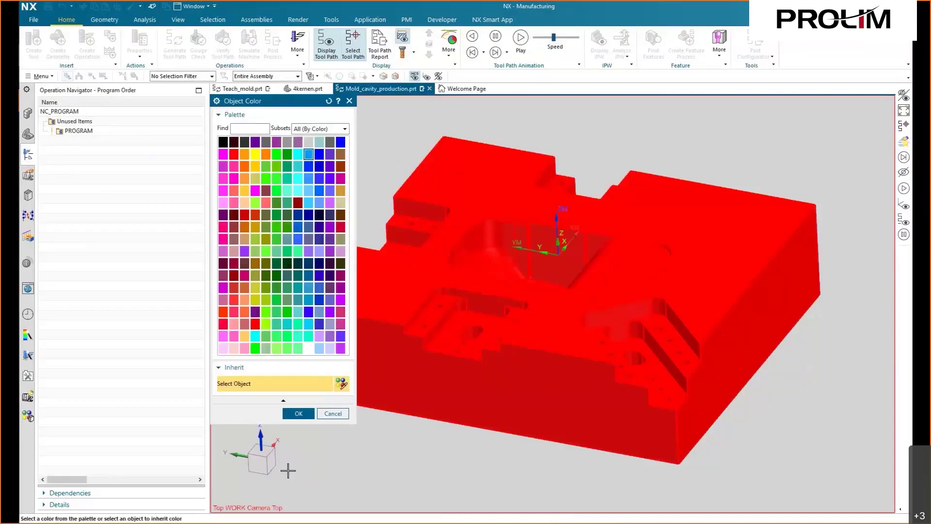
{"action": "left_click", "coordinate": [303, 413]}
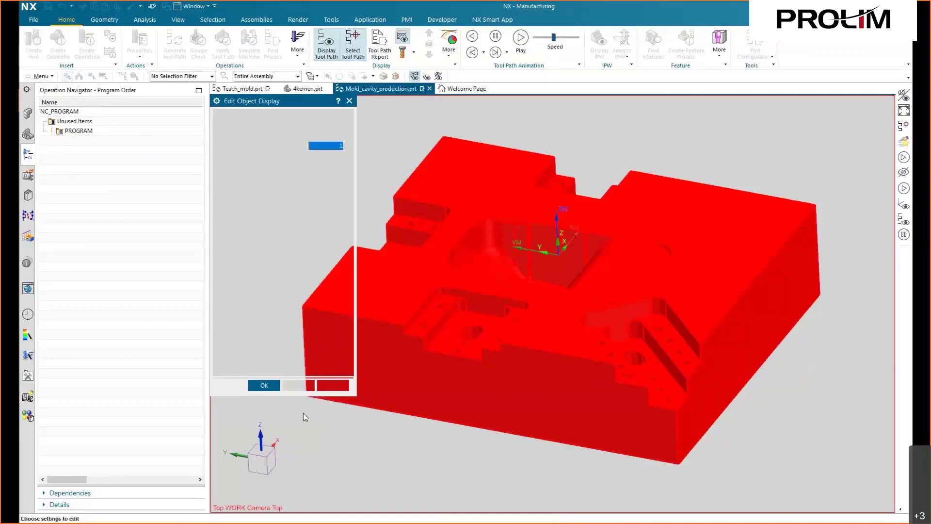
{"action": "left_click", "coordinate": [263, 386]}
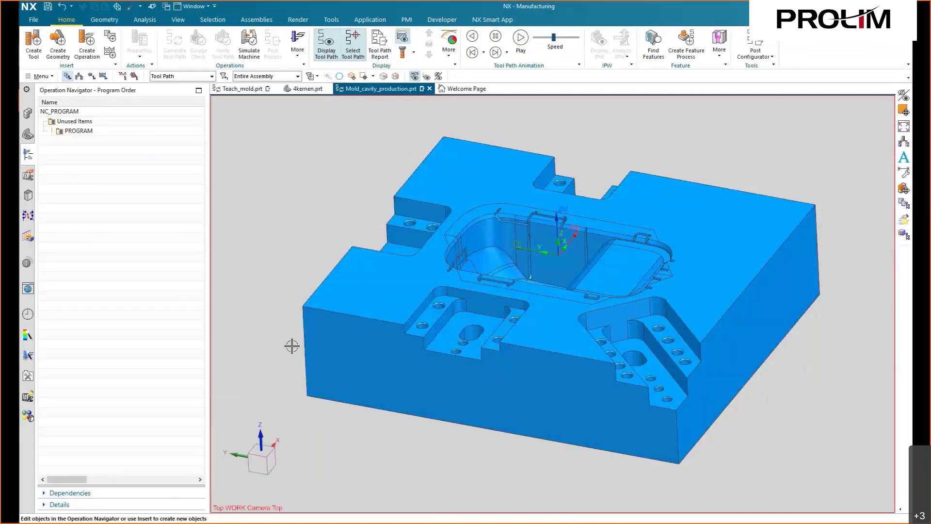
In the Geometry View, check the WORKPIECE's blank definition, then cancel without changes.
{"action": "left_click", "coordinate": [83, 131]}
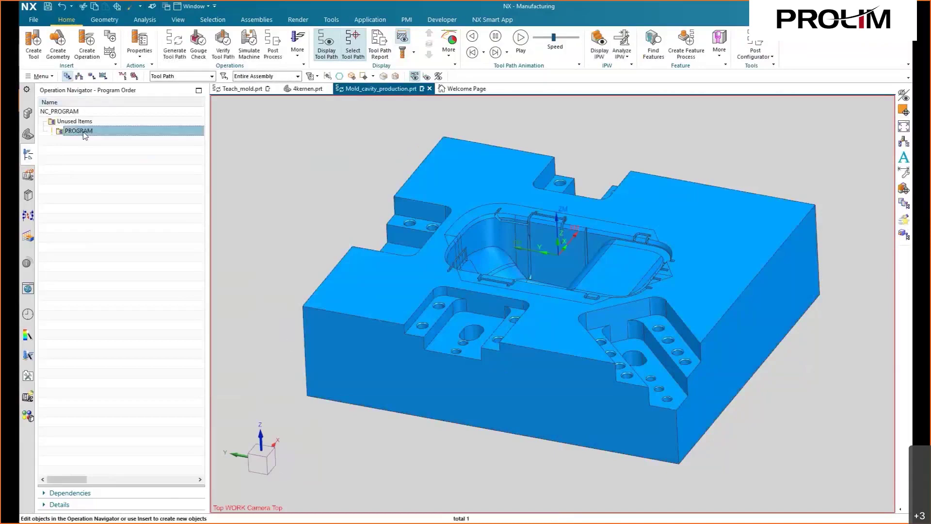
{"action": "left_click", "coordinate": [78, 76]}
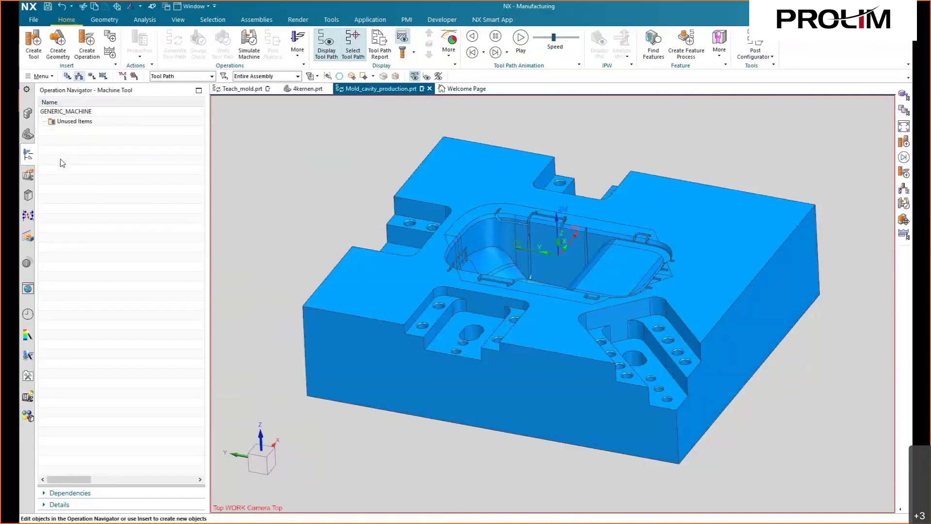
{"action": "left_click", "coordinate": [92, 76]}
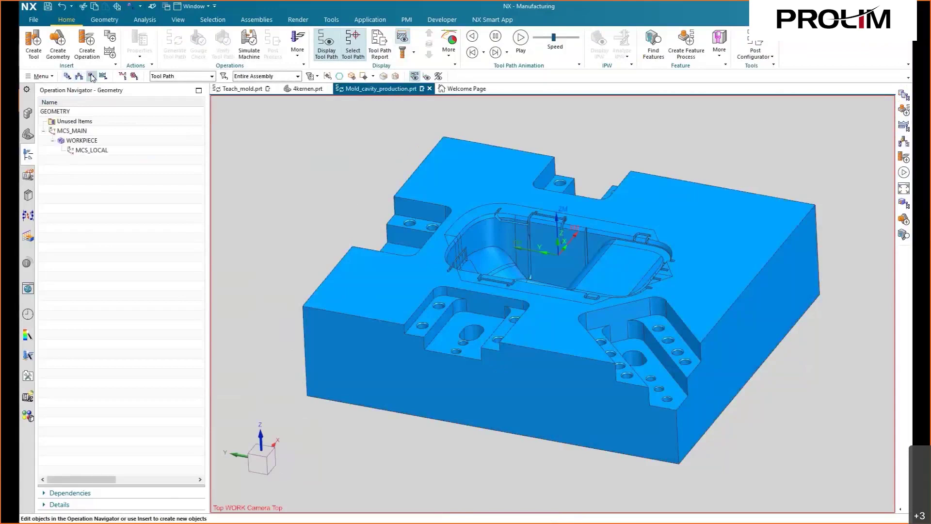
{"action": "double_click", "coordinate": [80, 141]}
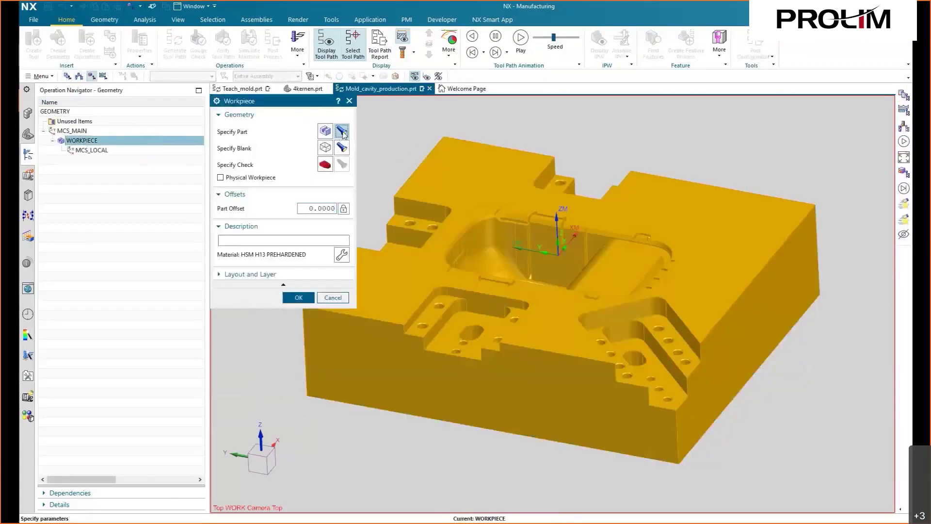
{"action": "left_click", "coordinate": [342, 148]}
{"action": "left_click", "coordinate": [331, 298]}
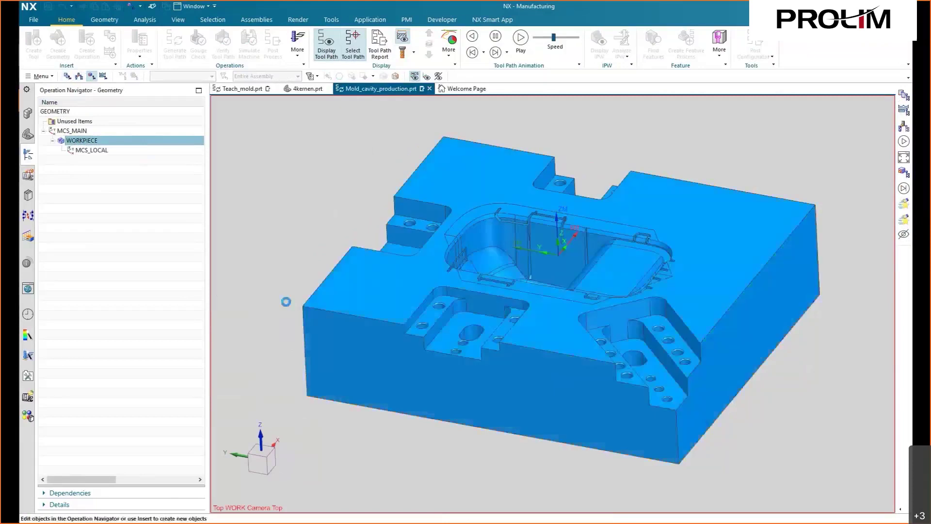
Recognize the mold's machining features with Find Features, including STEPS.
{"action": "left_click", "coordinate": [27, 237]}
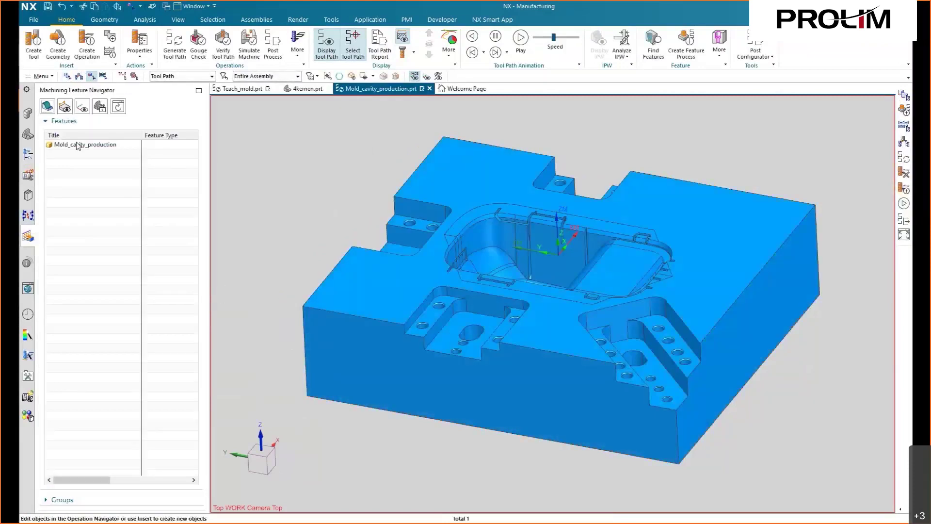
{"action": "left_click", "coordinate": [69, 145]}
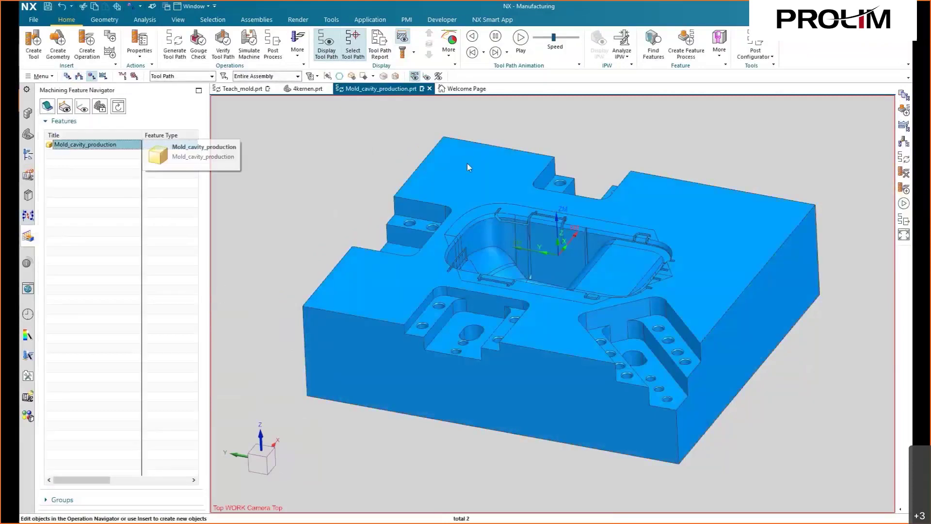
{"action": "left_click", "coordinate": [654, 43]}
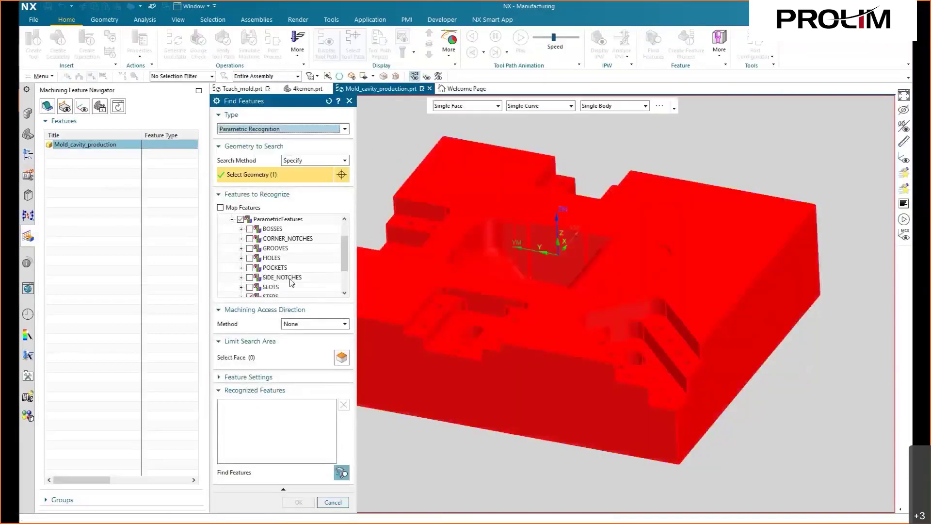
{"action": "scroll", "coordinate": [291, 281], "scroll_direction": "down", "scroll_amount": 1}
{"action": "left_click", "coordinate": [249, 267]}
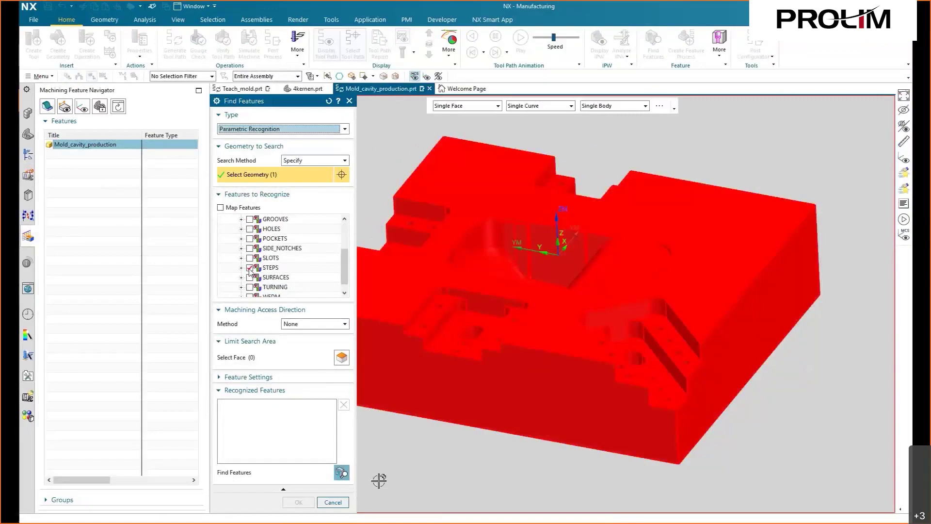
{"action": "left_click", "coordinate": [340, 473]}
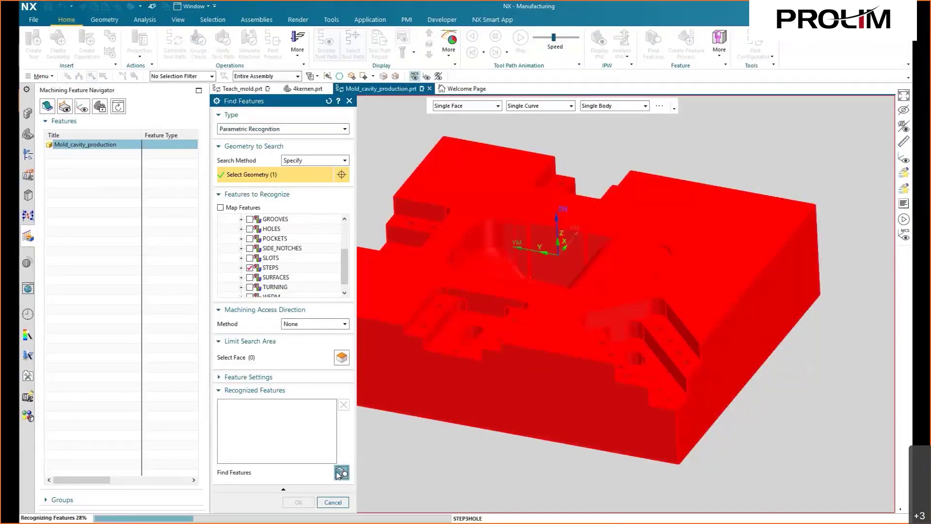
{"action": "left_click", "coordinate": [298, 501]}
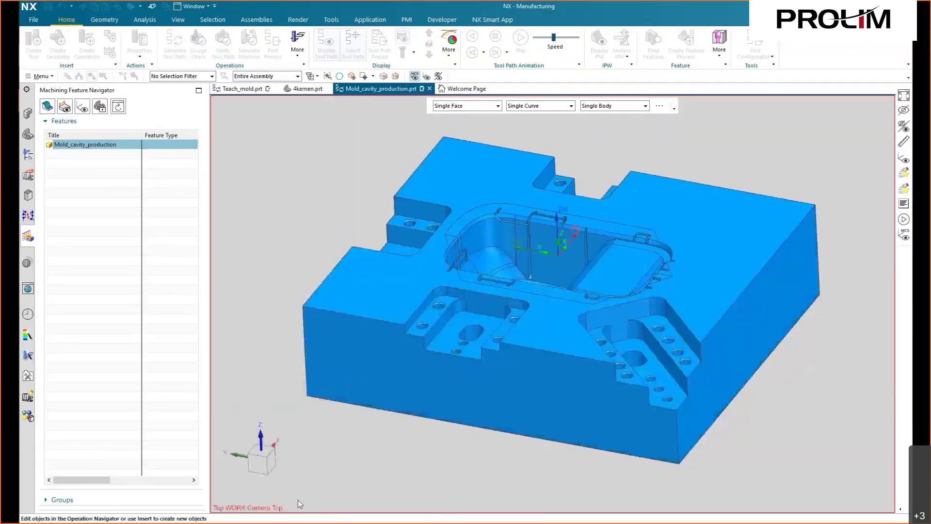
Select all 31 recognized features, from POCKET_SLIDER_1 onward, and start Create Feature Process.
{"action": "left_click", "coordinate": [100, 154]}
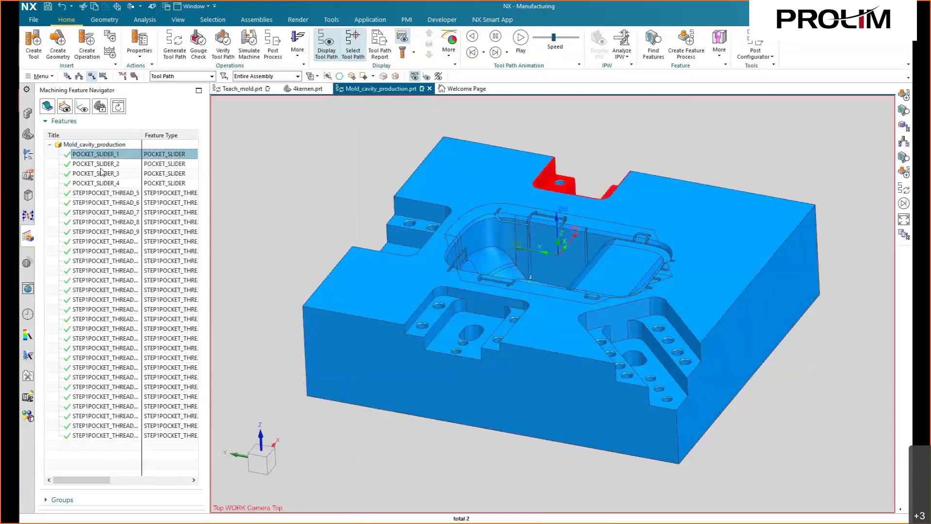
{"action": "left_click", "coordinate": [102, 185], "text": "shift"}
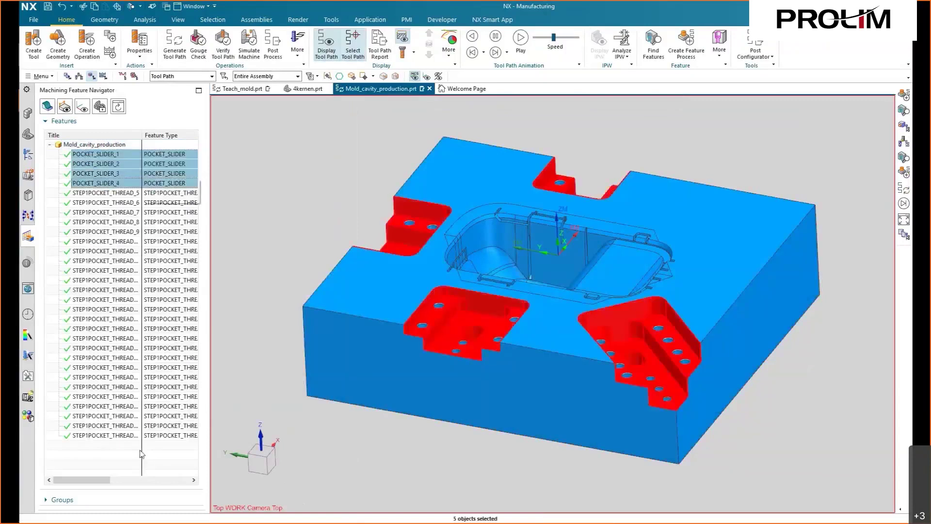
{"action": "left_click", "coordinate": [116, 436], "text": "shift"}
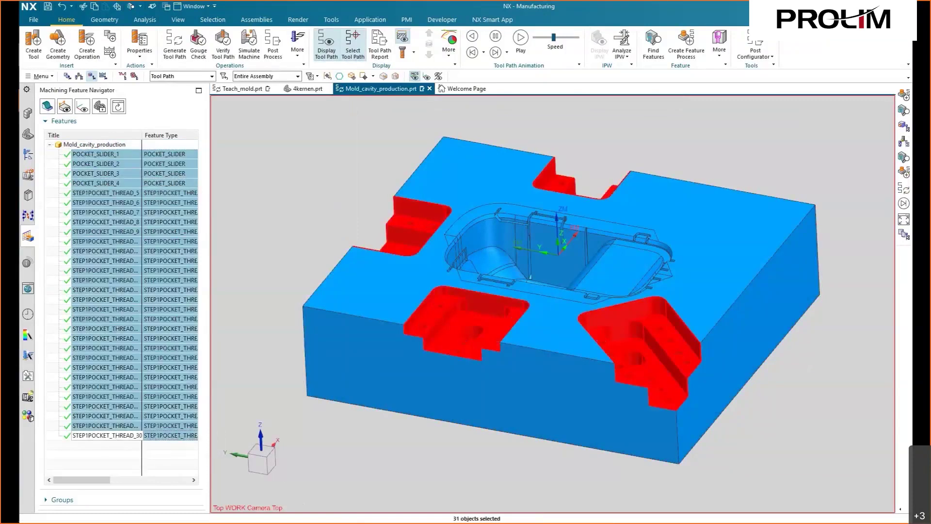
{"action": "left_click", "coordinate": [686, 43]}
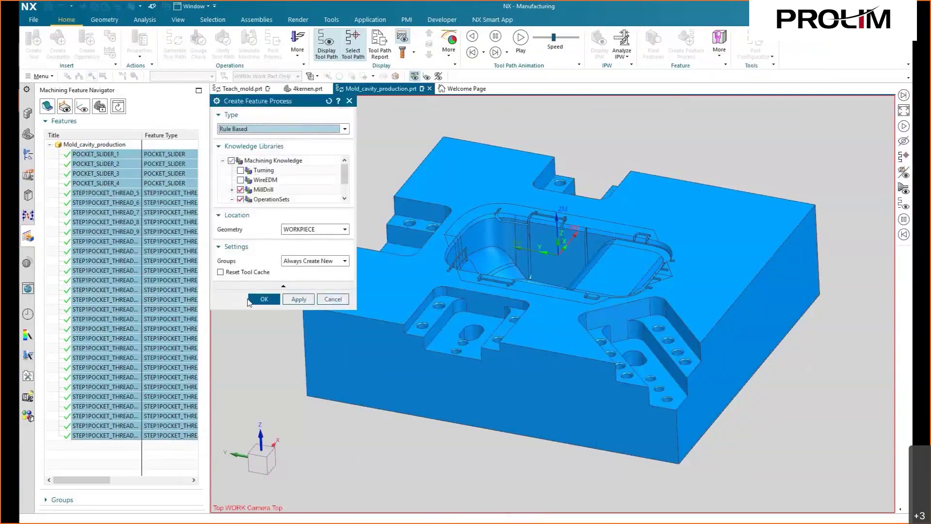
Generate the feature operations, expand all groups, and preview the STEP1POCKET_THREAD hole groups.
{"action": "left_click", "coordinate": [264, 299]}
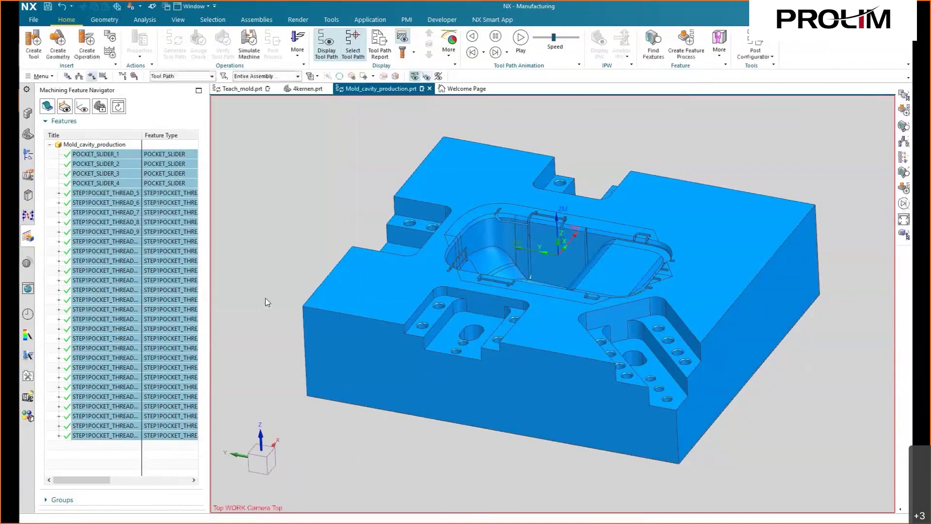
{"action": "left_click", "coordinate": [28, 155]}
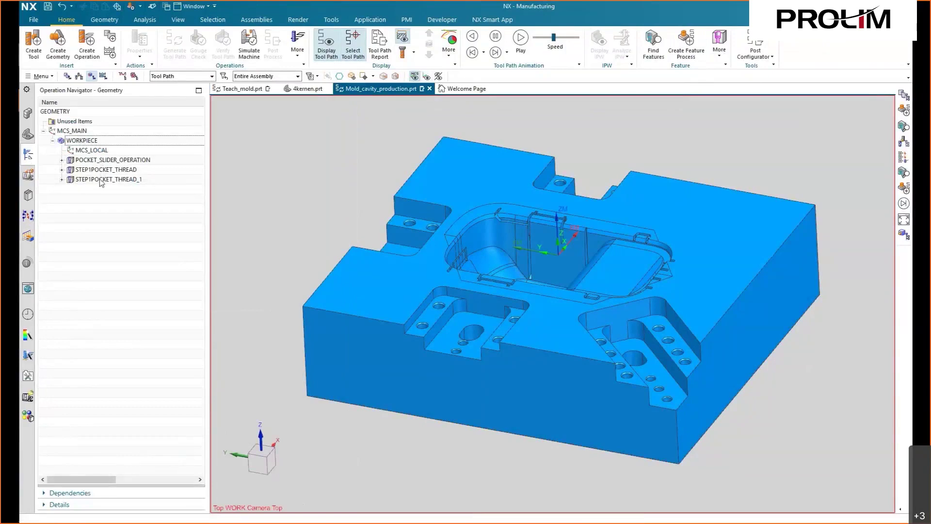
{"action": "right_click", "coordinate": [91, 237]}
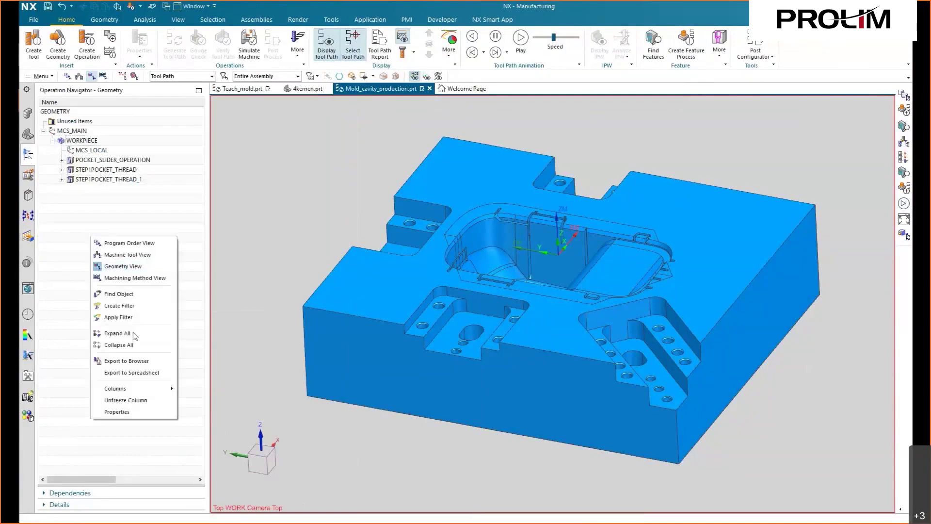
{"action": "left_click", "coordinate": [118, 333]}
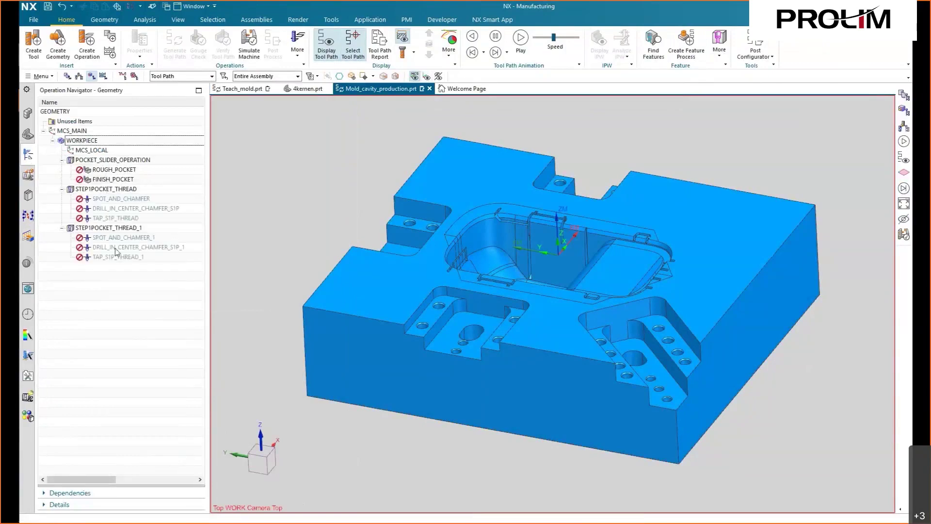
{"action": "left_click", "coordinate": [107, 189]}
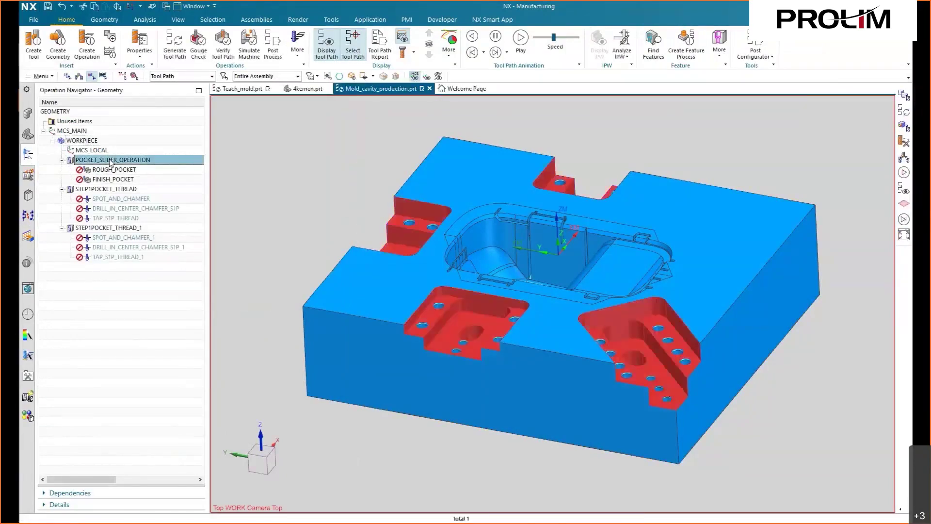
{"action": "left_click", "coordinate": [111, 228]}
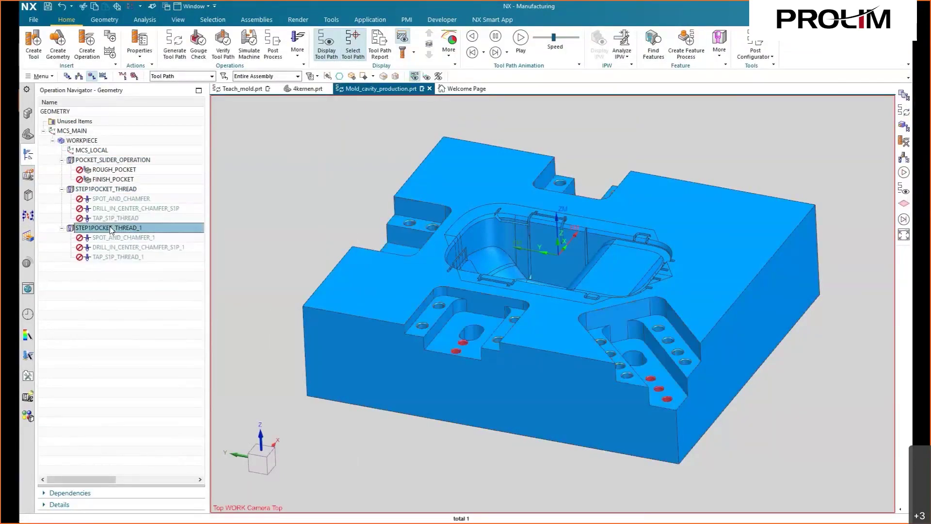
Show the operations in Program Order View with all groups expanded and PROGRAM selected.
{"action": "left_click", "coordinate": [79, 76]}
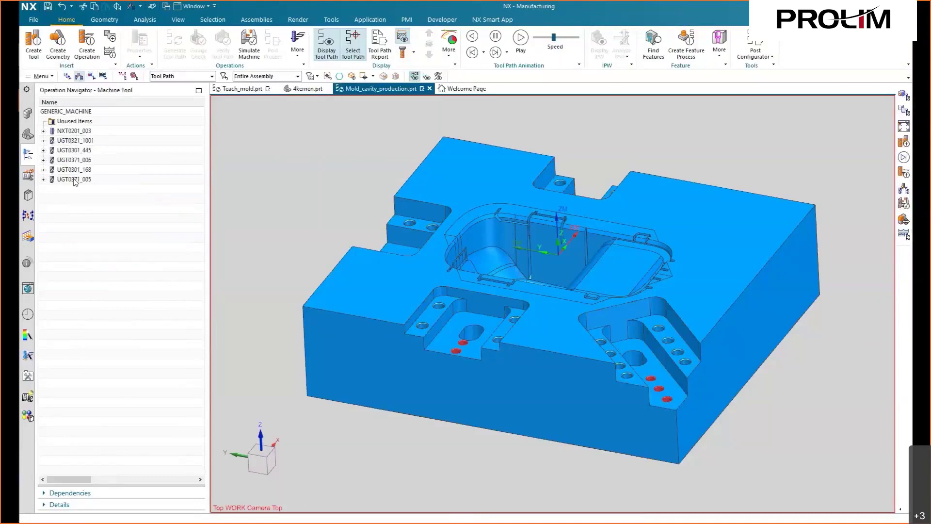
{"action": "left_click", "coordinate": [67, 76]}
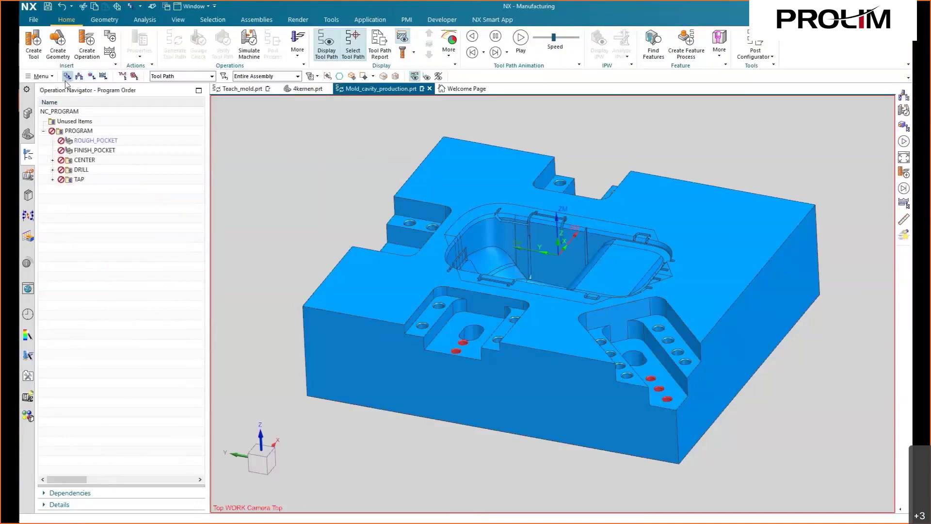
{"action": "right_click", "coordinate": [78, 220]}
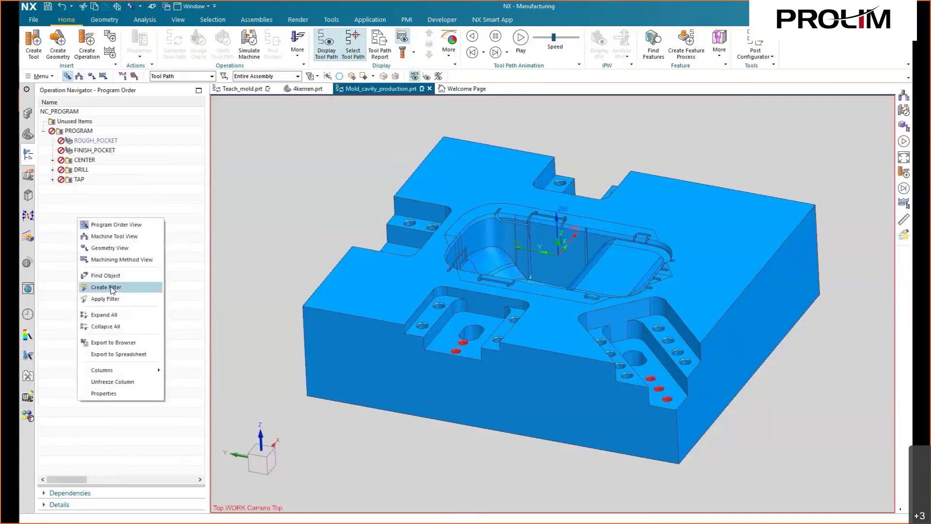
{"action": "left_click", "coordinate": [104, 315]}
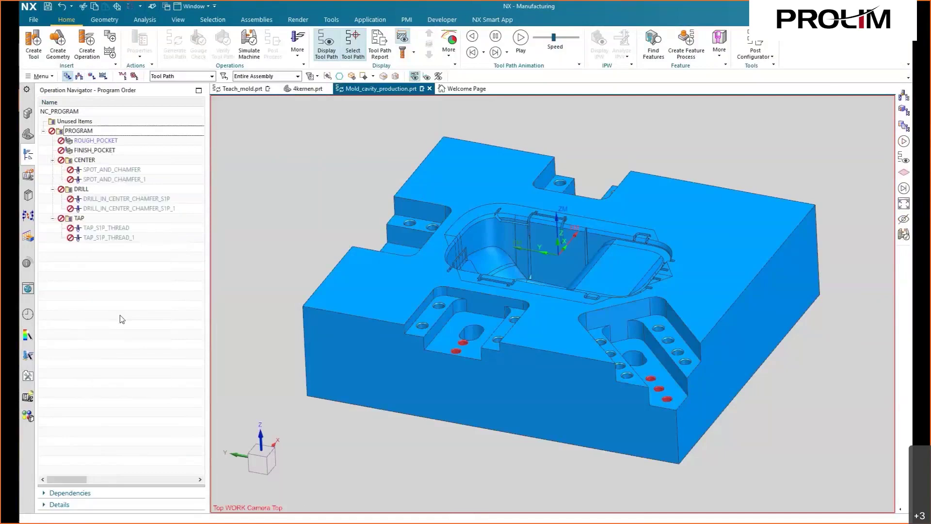
{"action": "left_click", "coordinate": [78, 130]}
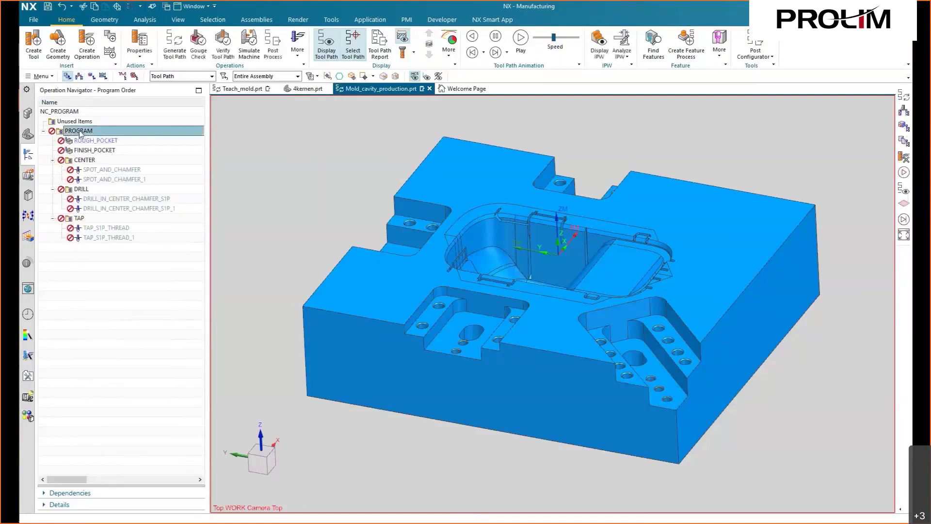
Generate and accept tool paths for all eight PROGRAM operations, then open Windows Task View.
{"action": "left_click", "coordinate": [178, 48]}
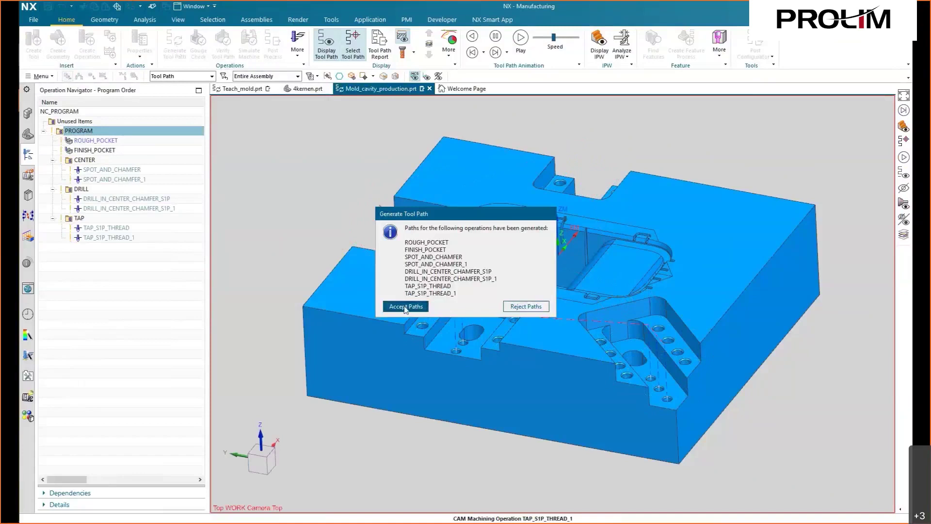
{"action": "left_click", "coordinate": [407, 306]}
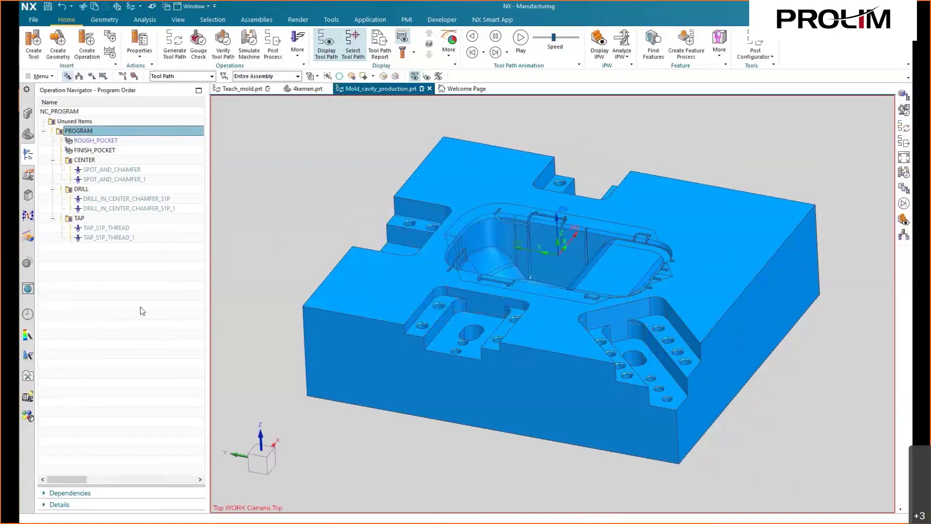
{"action": "left_click", "coordinate": [141, 307]}
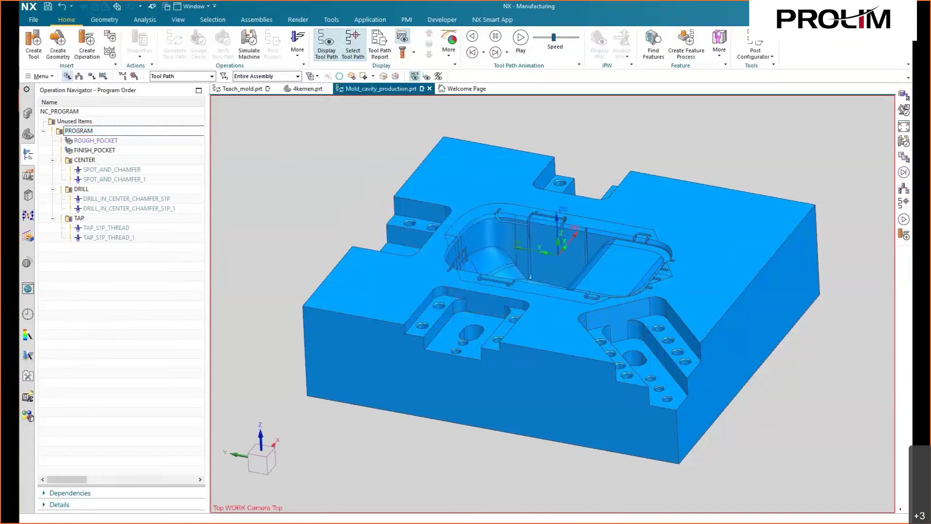
{"action": "left_click", "coordinate": [85, 131]}
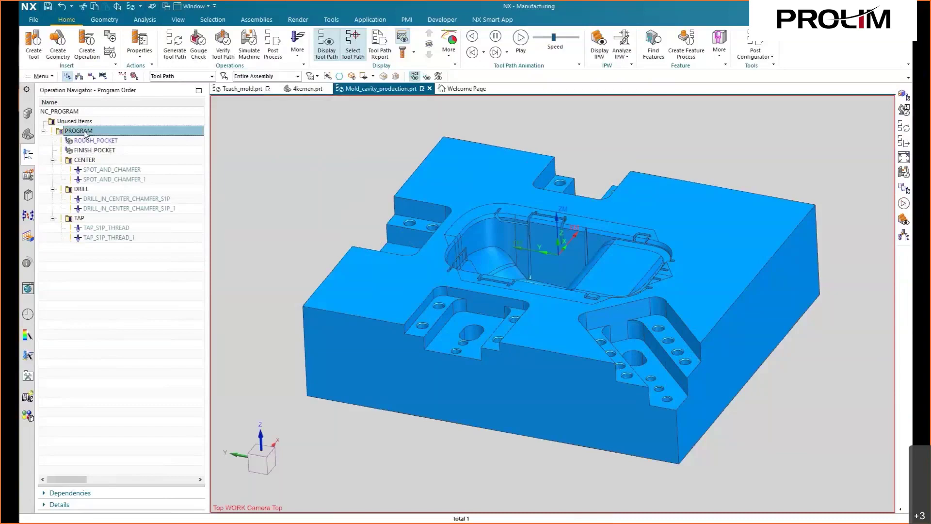
{"action": "key", "text": "super+Tab"}
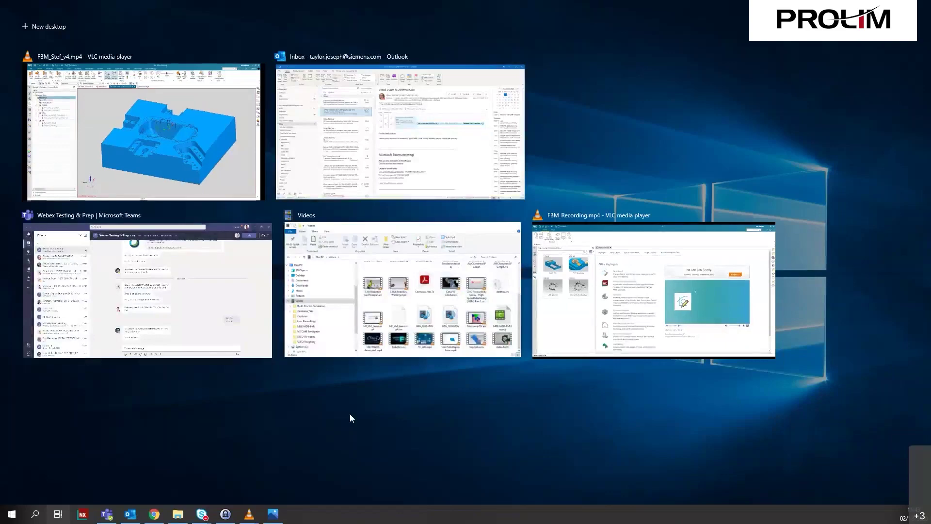
Switch to the FBM_Recording.mp4 VLC window from Task View.
{"action": "left_click", "coordinate": [720, 311]}
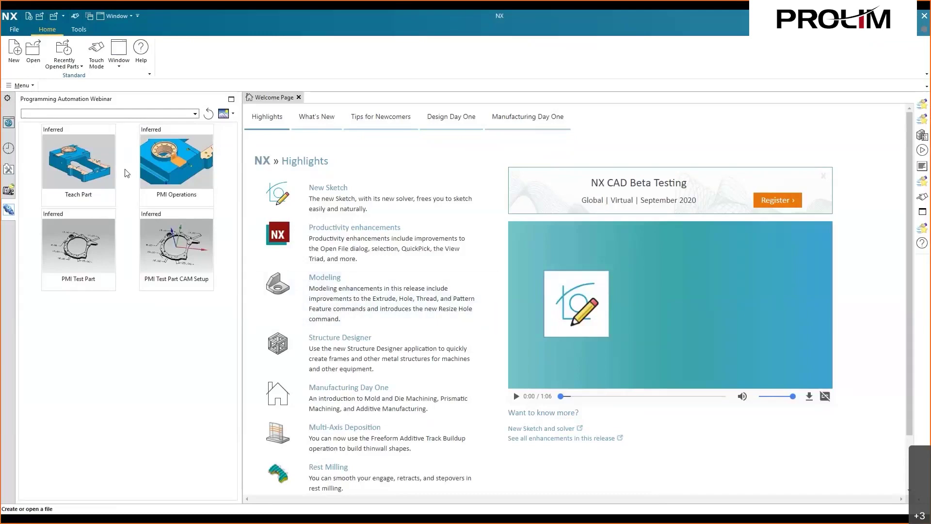
Open 41_Machinery_Part_FBM.prt from the Teach Part tile.
{"action": "left_click", "coordinate": [78, 163]}
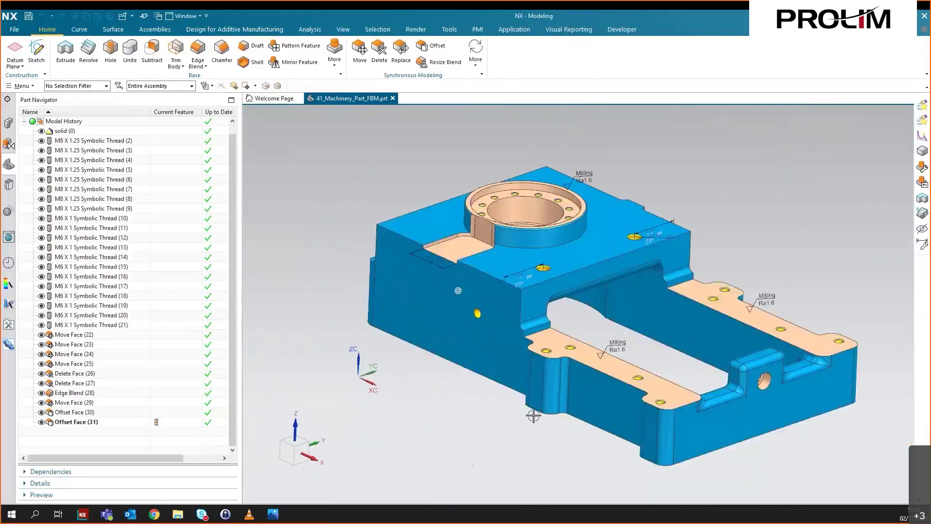
Create a new manufacturing file from the General Setup template.
{"action": "left_click", "coordinate": [14, 29]}
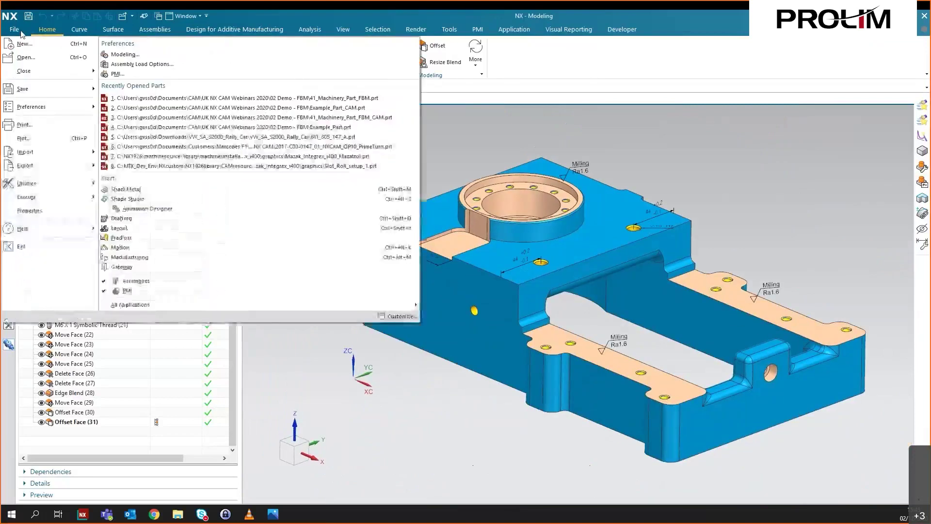
{"action": "left_click", "coordinate": [14, 29]}
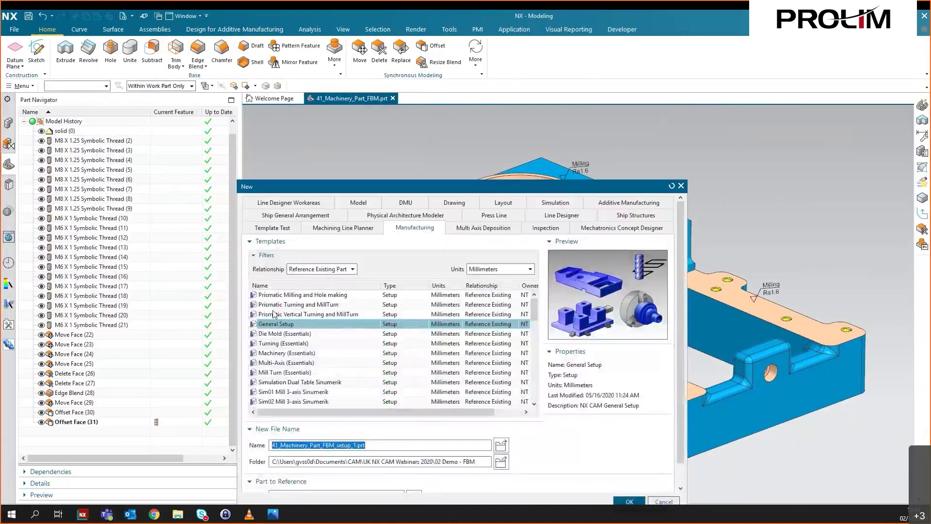
{"action": "left_click_drag", "start_coordinate": [374, 193], "coordinate": [387, 134]}
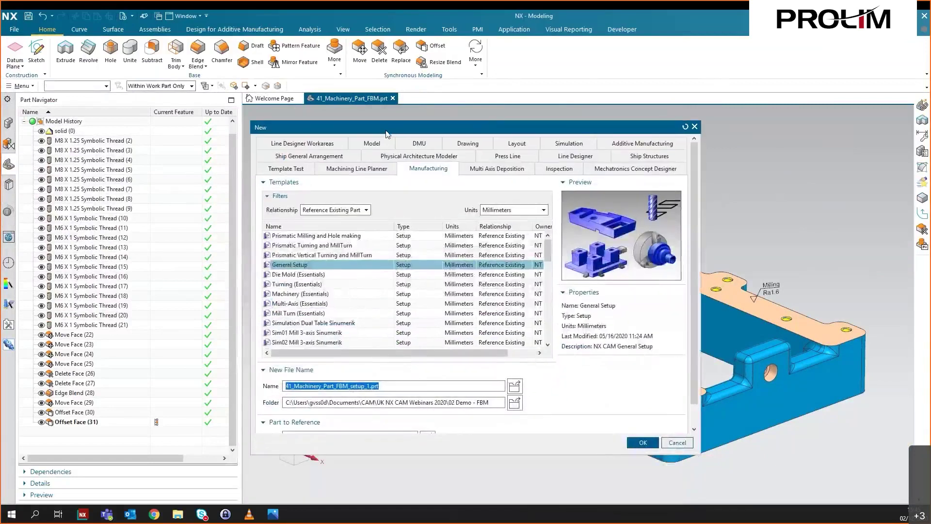
{"action": "left_click", "coordinate": [634, 443]}
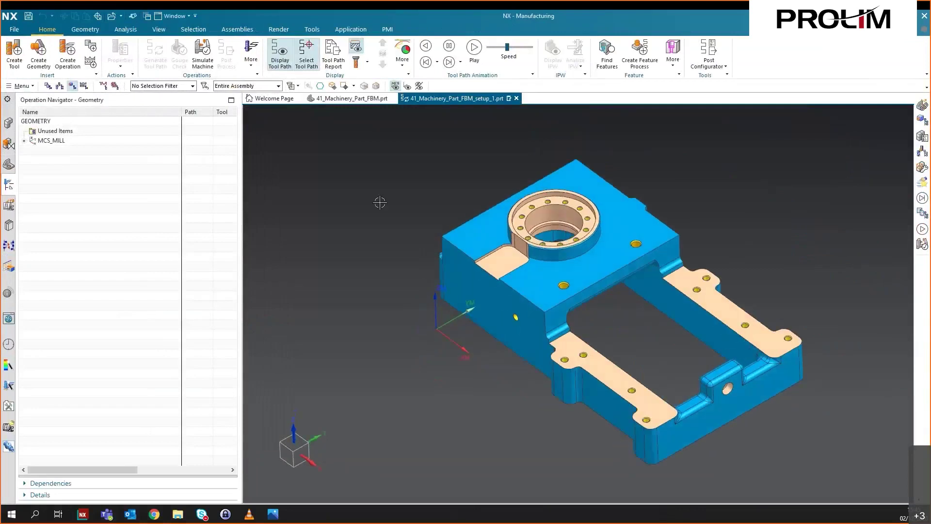
WAVE-link the machinery part's seven PMI annotations into the setup with WAVE PMI Linker.
{"action": "left_click", "coordinate": [237, 29]}
{"action": "left_click", "coordinate": [573, 71]}
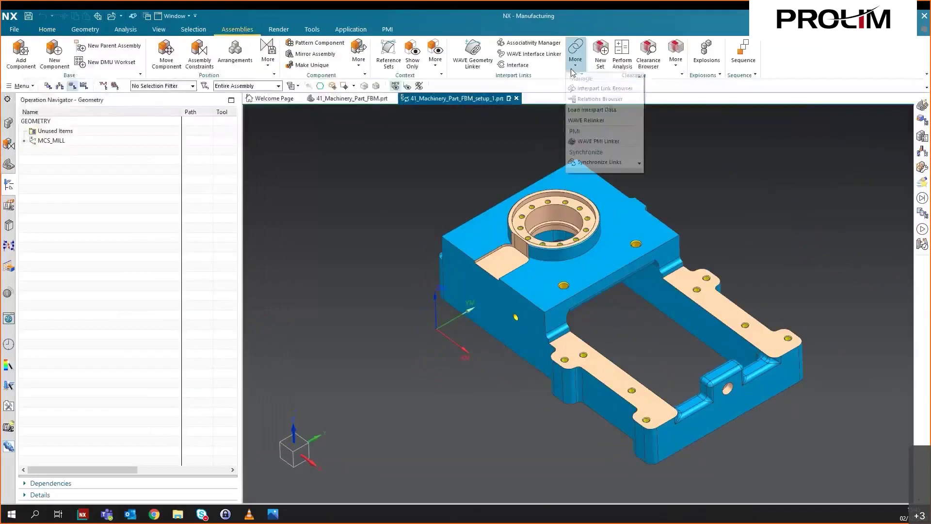
{"action": "left_click", "coordinate": [607, 141]}
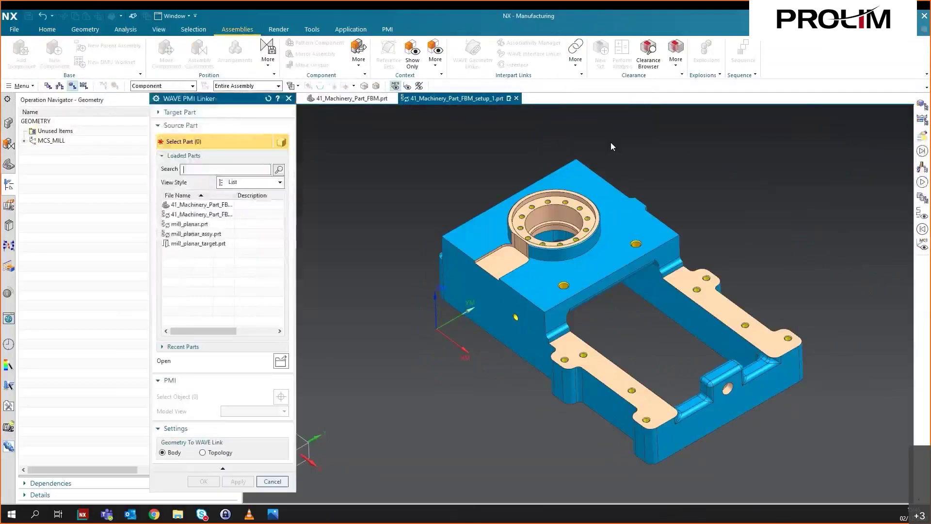
{"action": "left_click", "coordinate": [593, 211]}
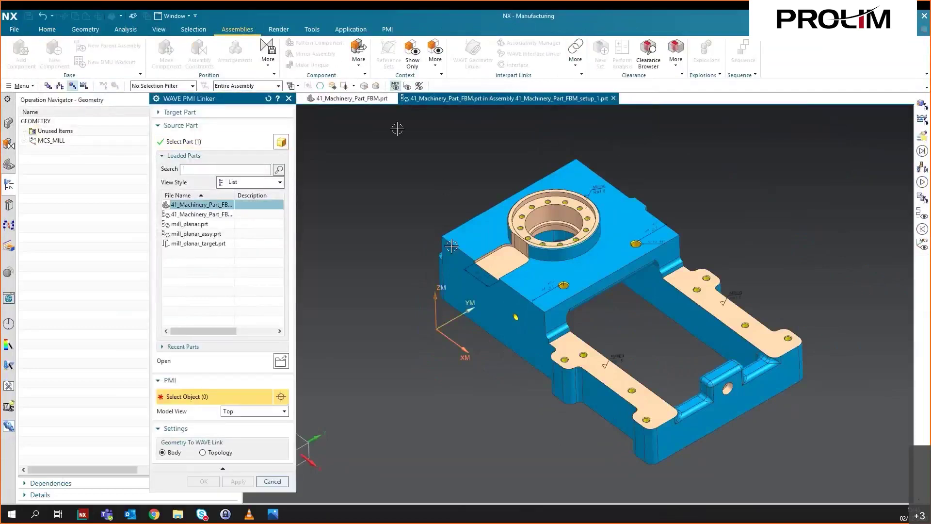
{"action": "mouse_move", "coordinate": [397, 128]}
{"action": "left_mouse_down"}
{"action": "mouse_move", "coordinate": [801, 456]}
{"action": "mouse_move", "coordinate": [859, 492]}
{"action": "left_mouse_up"}
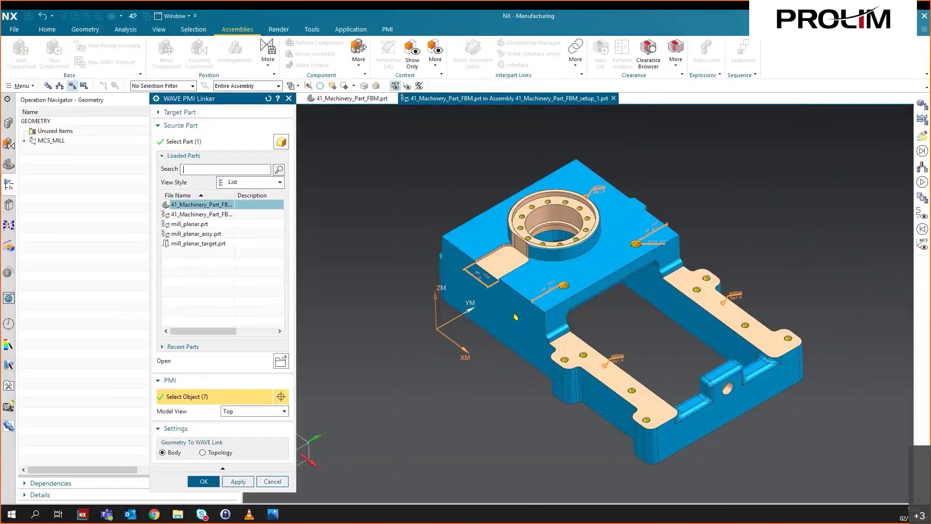
{"action": "left_click", "coordinate": [204, 481]}
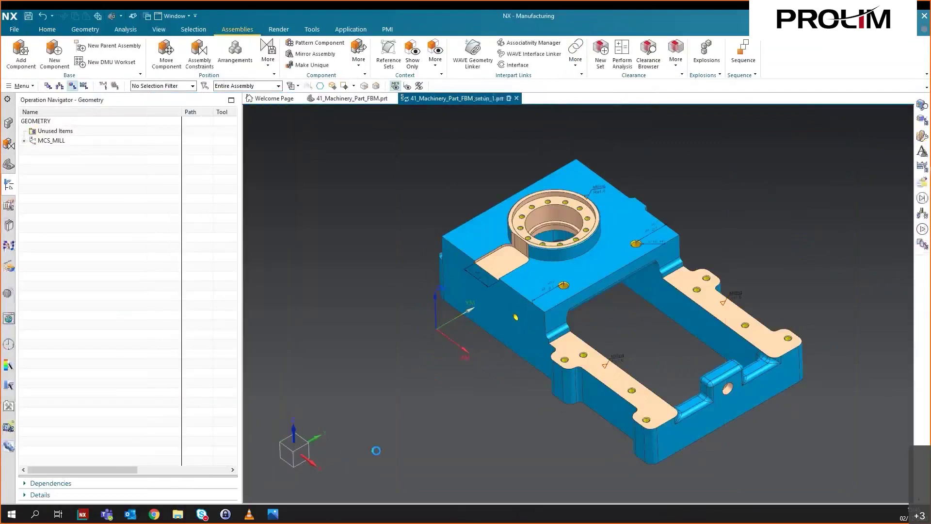
Under MCS_MILL, set the WORKPIECE part geometry to the machinery part's solid body.
{"action": "scroll", "coordinate": [377, 451], "scroll_direction": "up", "scroll_amount": 5}
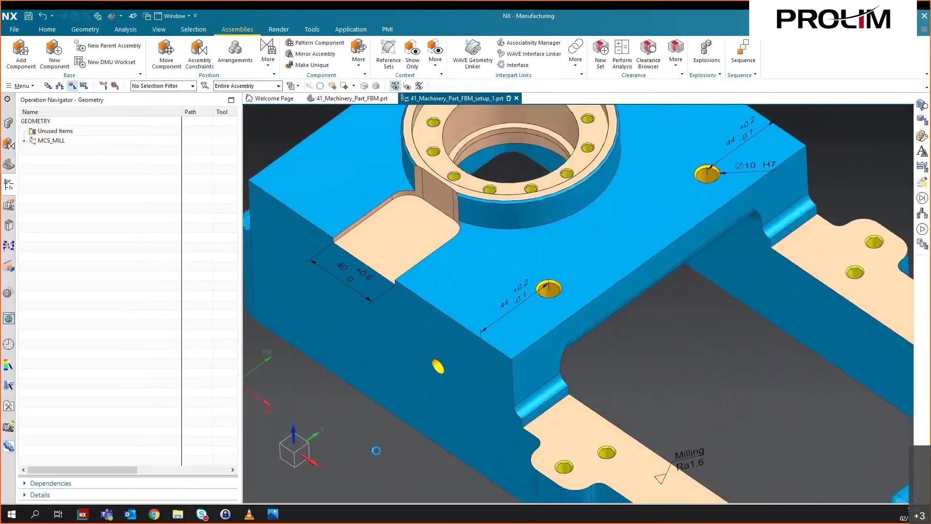
{"action": "scroll", "coordinate": [376, 451], "scroll_direction": "down", "scroll_amount": 4}
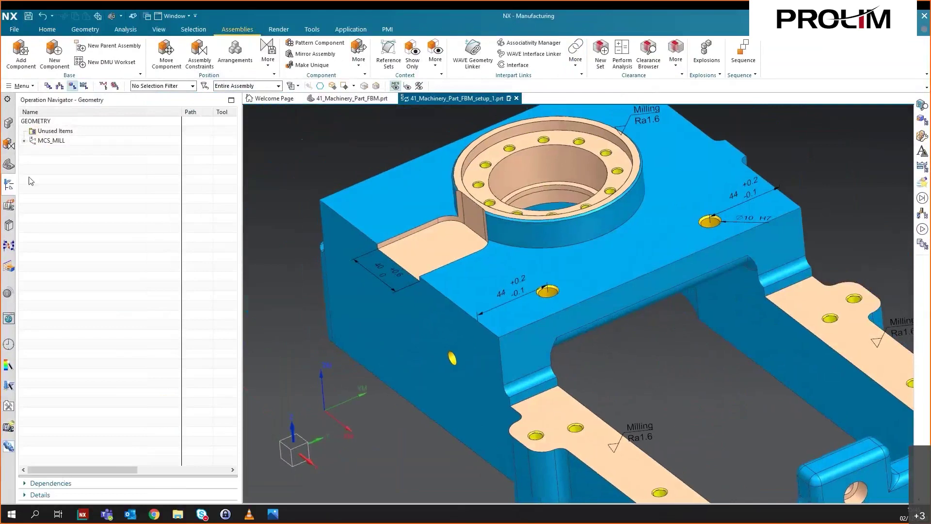
{"action": "left_click", "coordinate": [8, 123]}
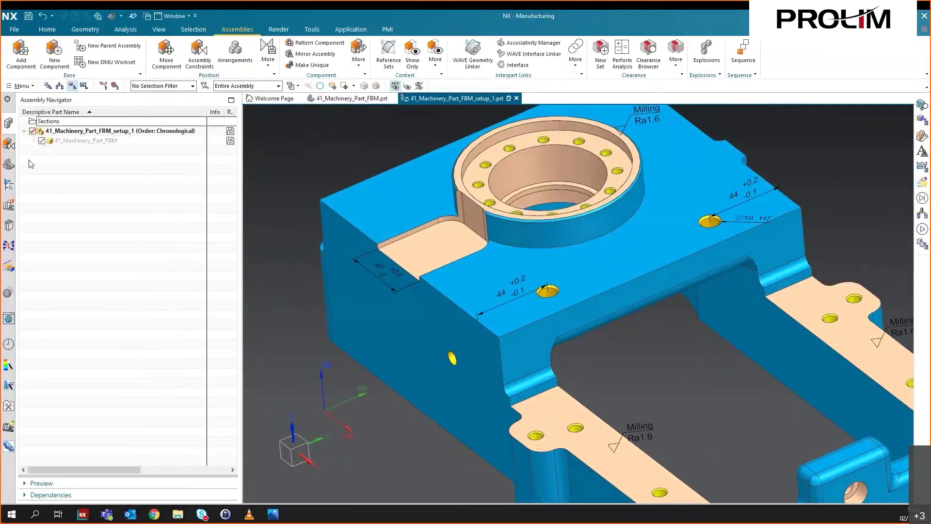
{"action": "left_click", "coordinate": [7, 187]}
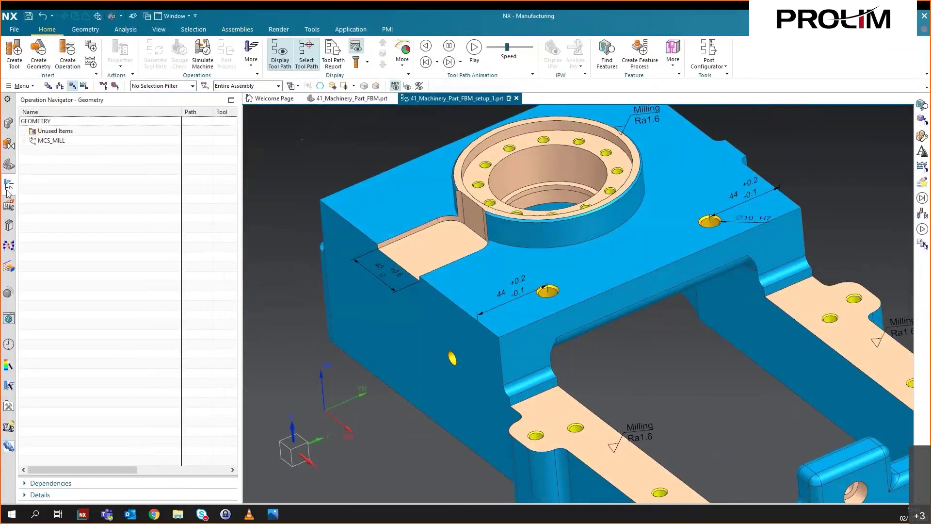
{"action": "left_click", "coordinate": [24, 140]}
{"action": "left_click", "coordinate": [58, 150]}
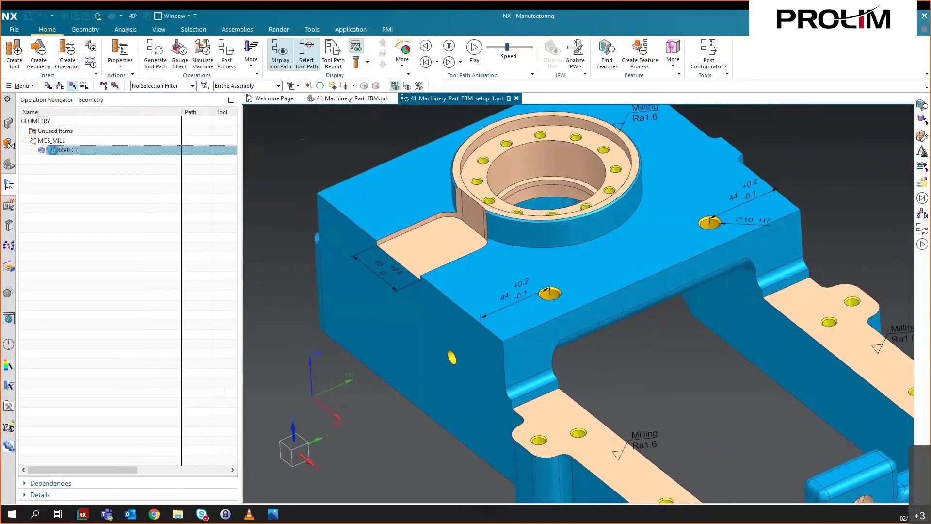
{"action": "double_click", "coordinate": [52, 150]}
{"action": "left_click", "coordinate": [268, 131]}
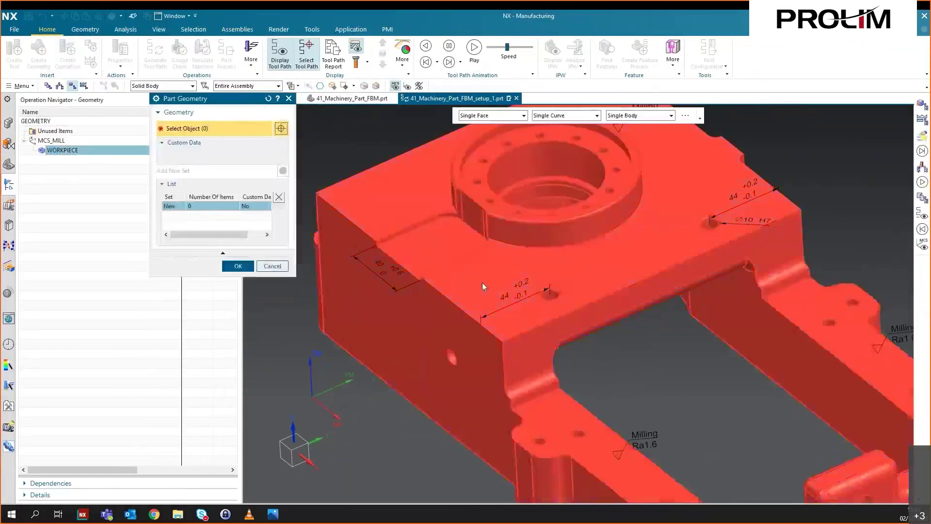
{"action": "left_click", "coordinate": [483, 286]}
{"action": "left_click", "coordinate": [238, 266]}
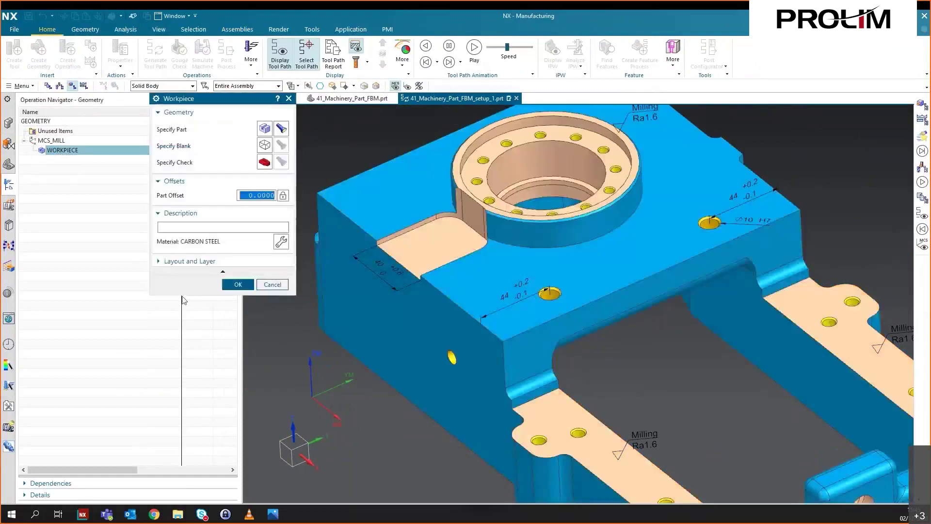
{"action": "left_click", "coordinate": [238, 284]}
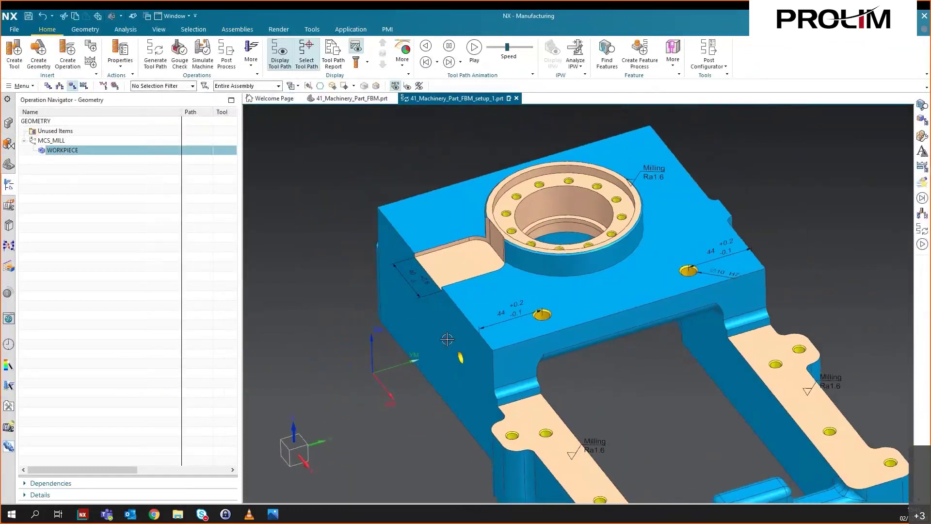
Run Find Features on the workpiece with STEPS included in the recognition.
{"action": "left_click", "coordinate": [620, 68]}
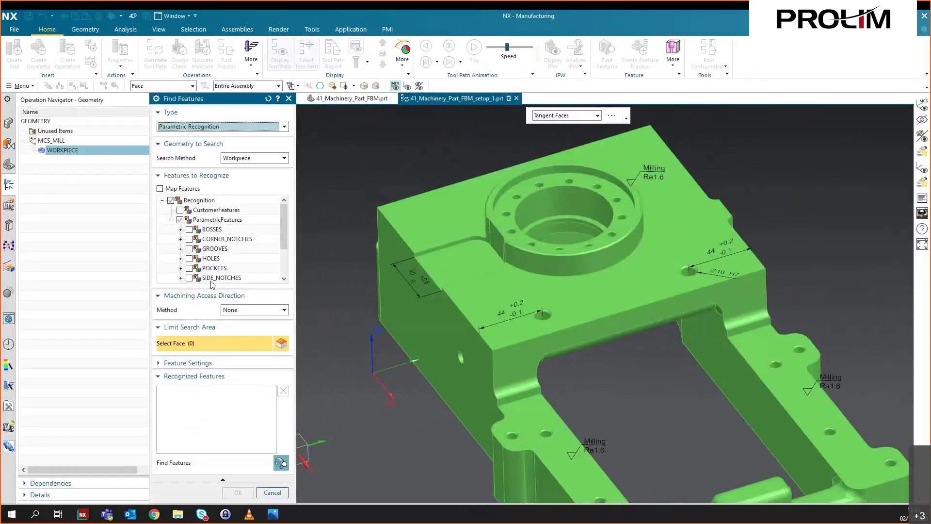
{"action": "scroll", "coordinate": [212, 282], "scroll_direction": "down", "scroll_amount": 2}
{"action": "left_click", "coordinate": [189, 248]}
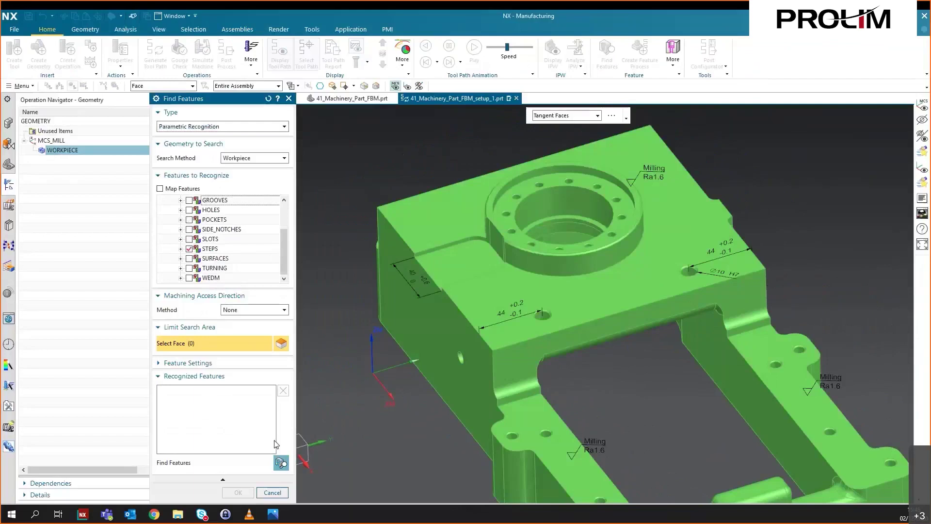
{"action": "left_click", "coordinate": [281, 463]}
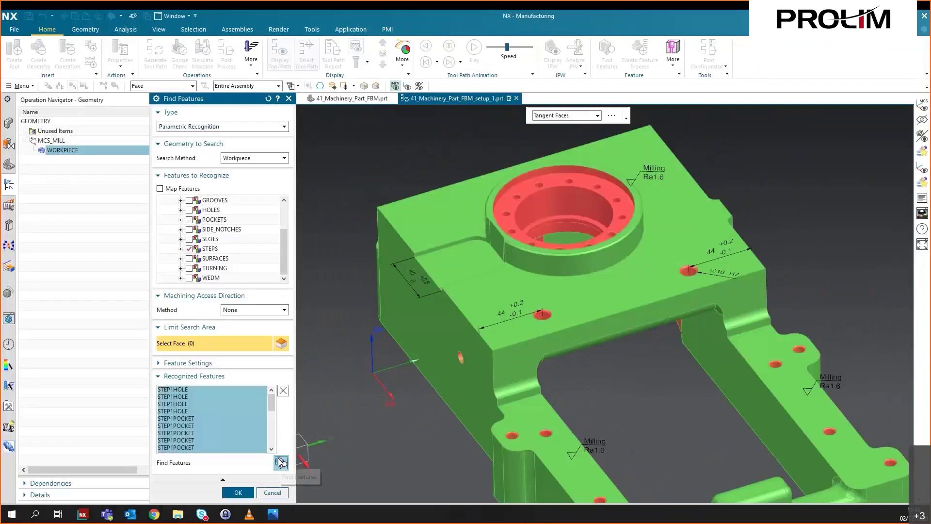
Discard all recognized features except the two STEP1HOLE holes.
{"action": "left_click", "coordinate": [219, 410]}
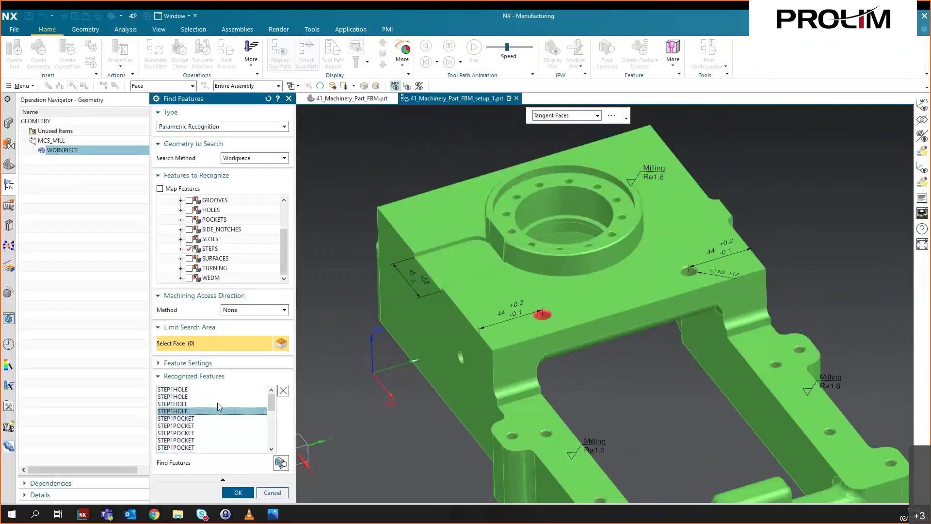
{"action": "left_click", "coordinate": [212, 404]}
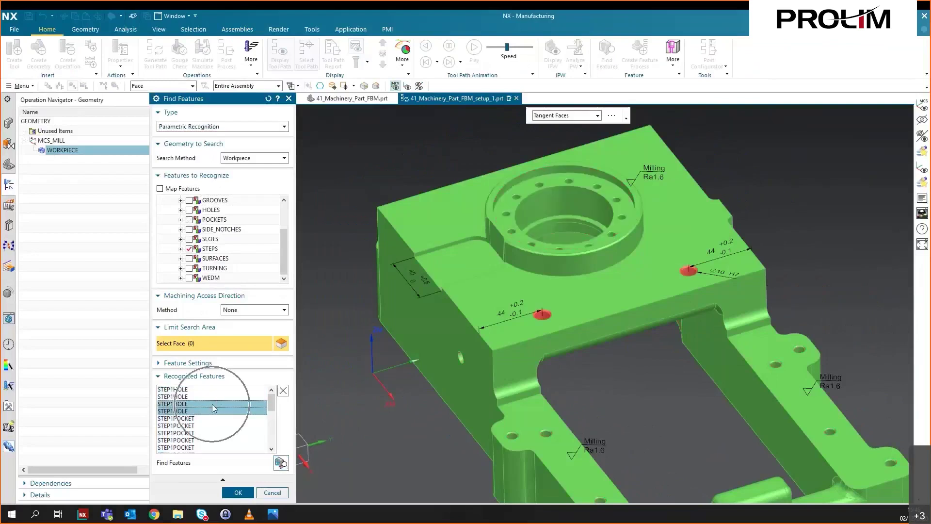
{"action": "scroll", "coordinate": [218, 417], "scroll_direction": "down", "scroll_amount": 2}
{"action": "scroll", "coordinate": [221, 425], "scroll_direction": "up", "scroll_amount": 2}
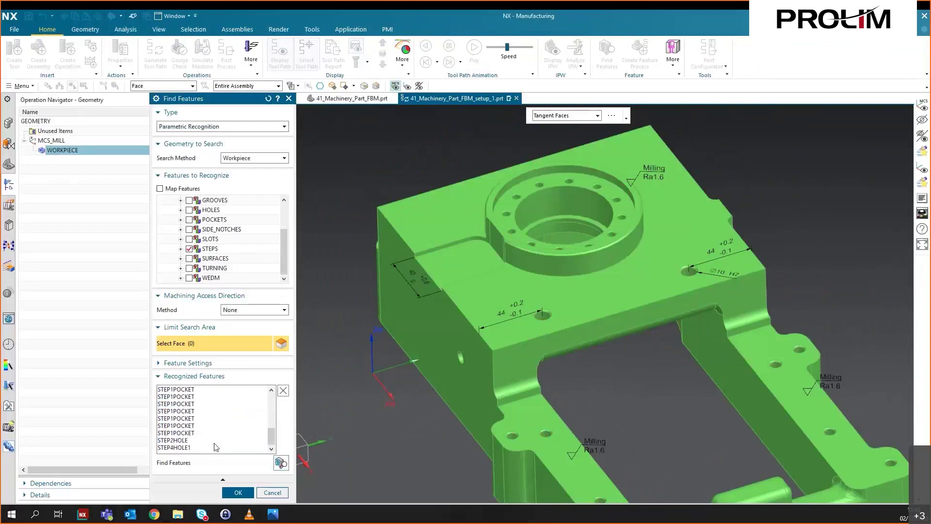
{"action": "key", "text": "ctrl+a"}
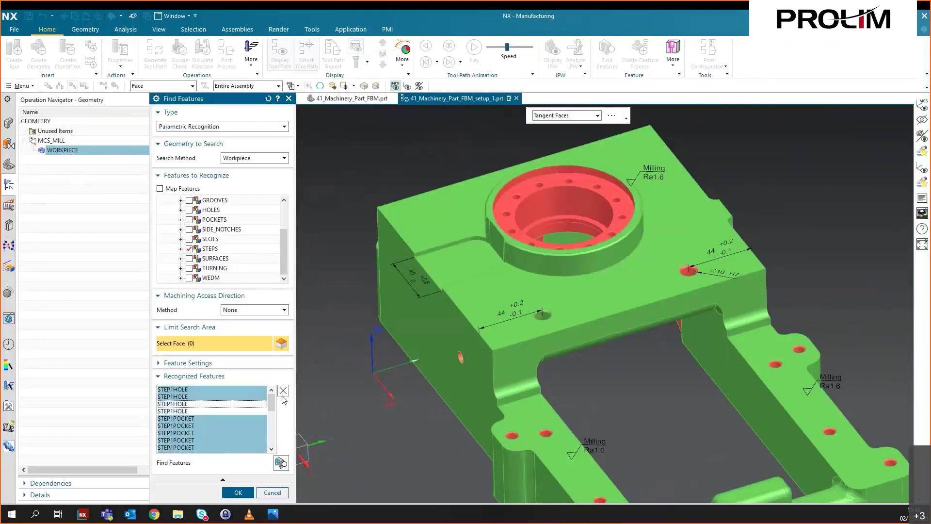
{"action": "left_click", "coordinate": [284, 390]}
Accept the two hole features and set the selection filter to Machining Feature.
{"action": "left_click", "coordinate": [238, 492]}
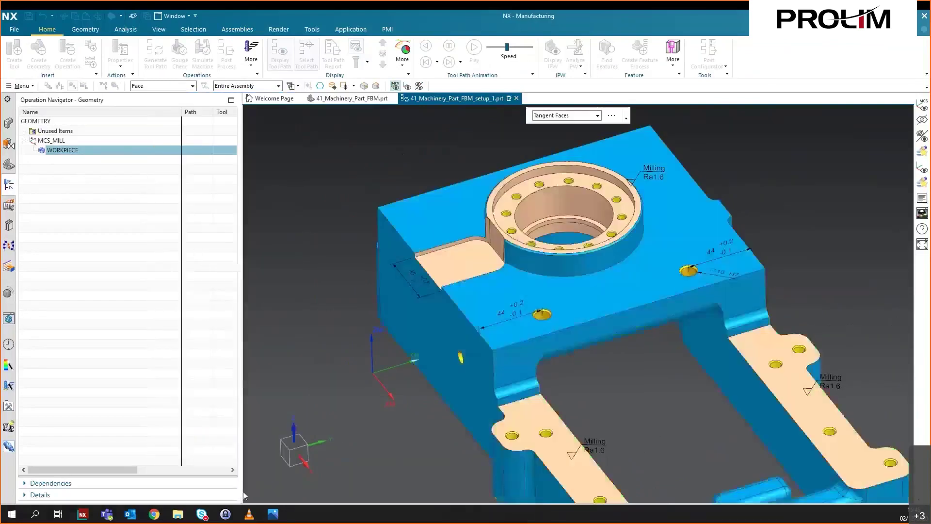
{"action": "left_click", "coordinate": [149, 86]}
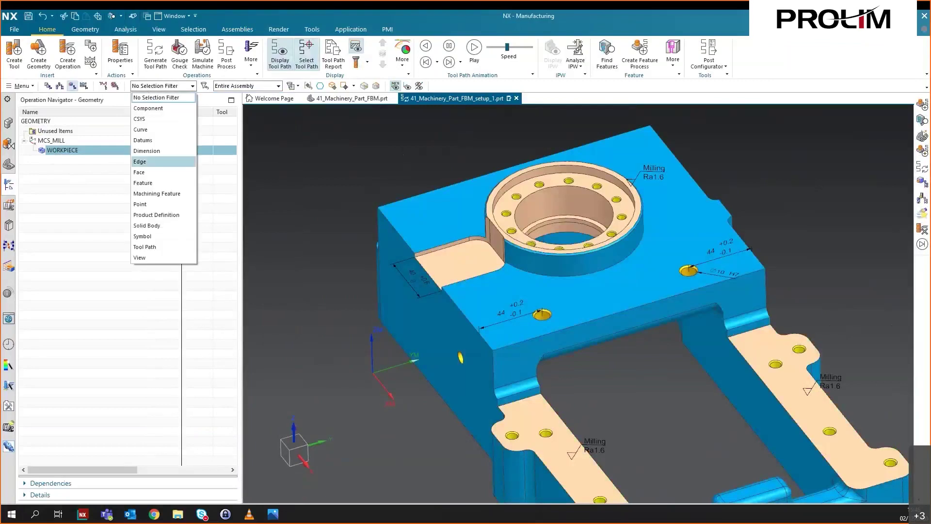
{"action": "left_click", "coordinate": [157, 193]}
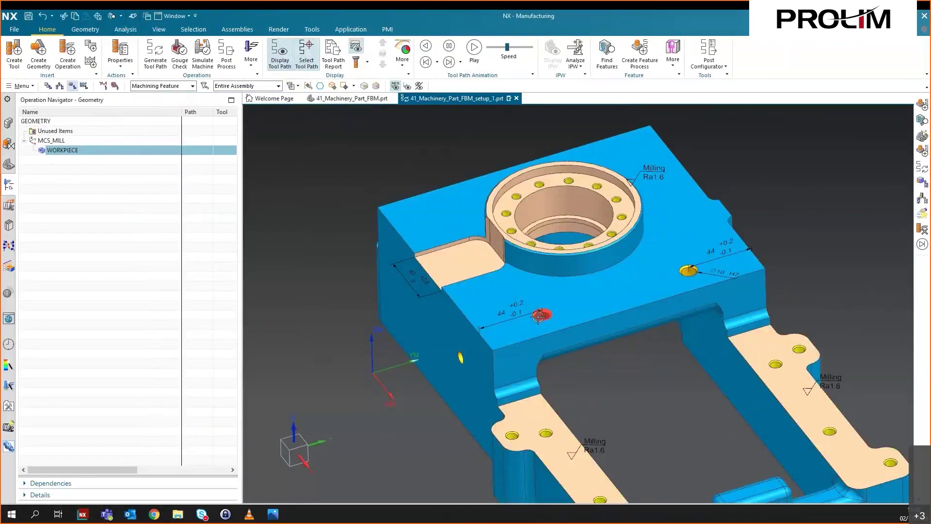
Show PMI dimensions under STEP1HOLE_3 and STEP1HOLE_4, then open Create Feature Process.
{"action": "left_click", "coordinate": [9, 267]}
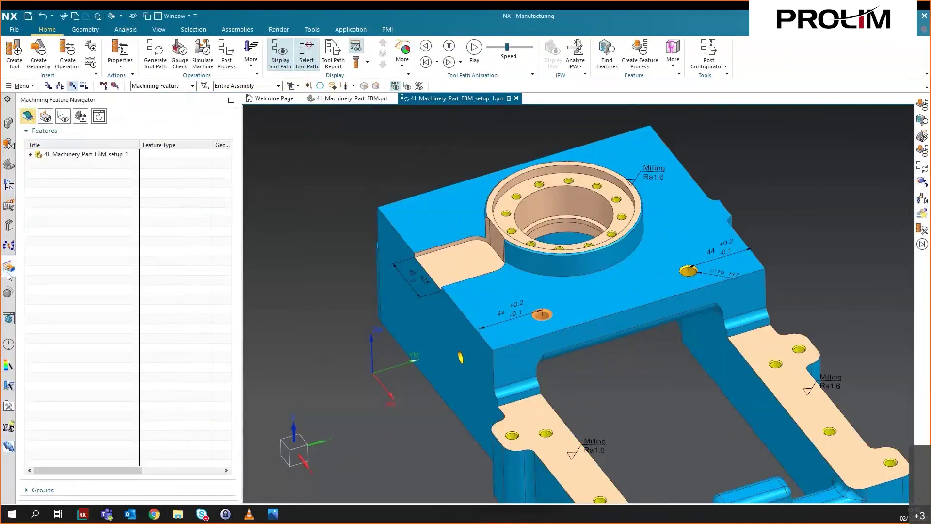
{"action": "left_click", "coordinate": [39, 173]}
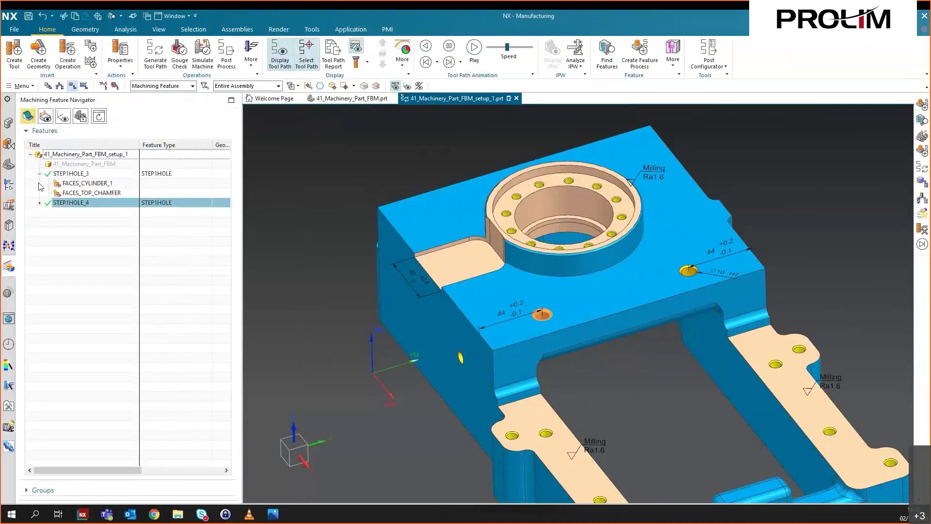
{"action": "left_click", "coordinate": [39, 203]}
{"action": "left_click", "coordinate": [45, 116]}
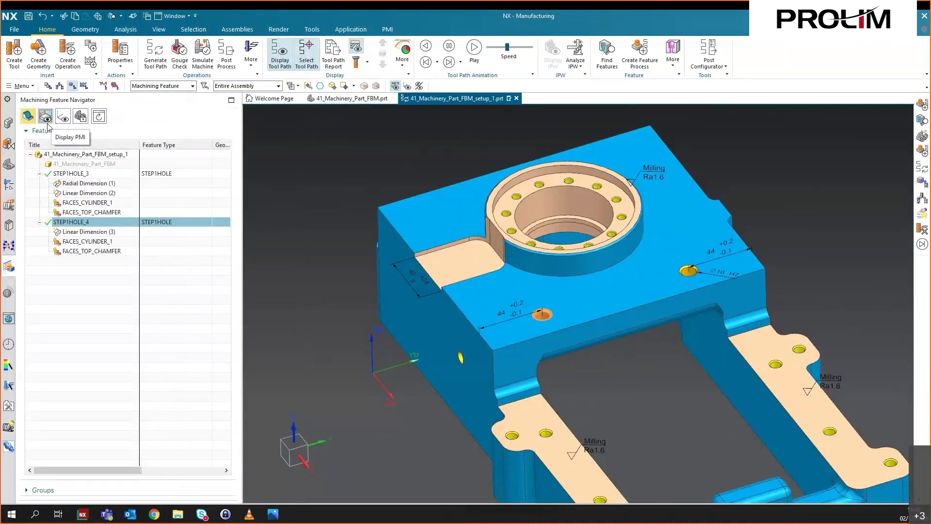
{"action": "mouse_move", "coordinate": [107, 235]}
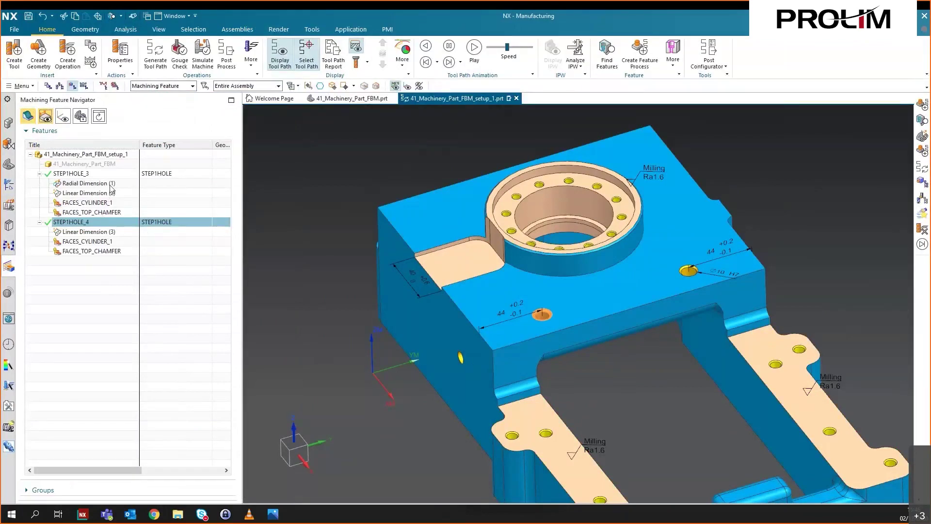
{"action": "mouse_move", "coordinate": [111, 188]}
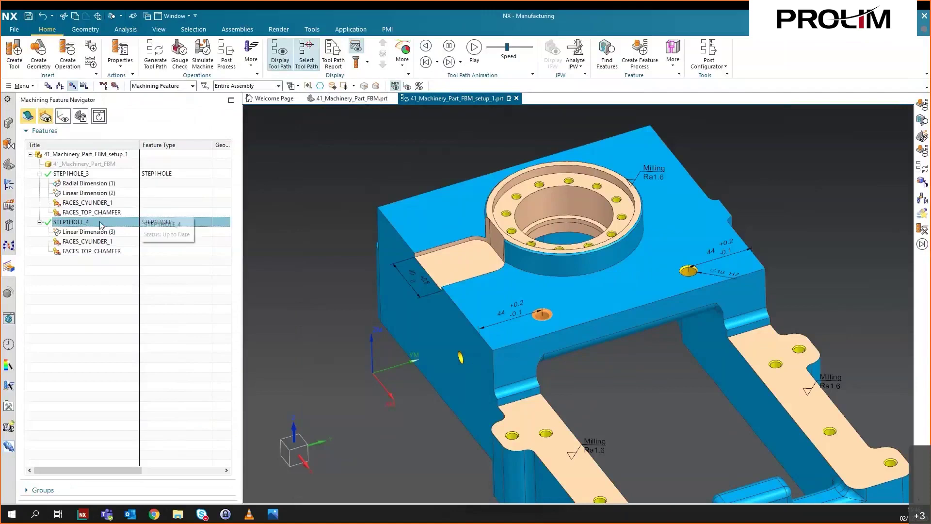
{"action": "left_click", "coordinate": [640, 53]}
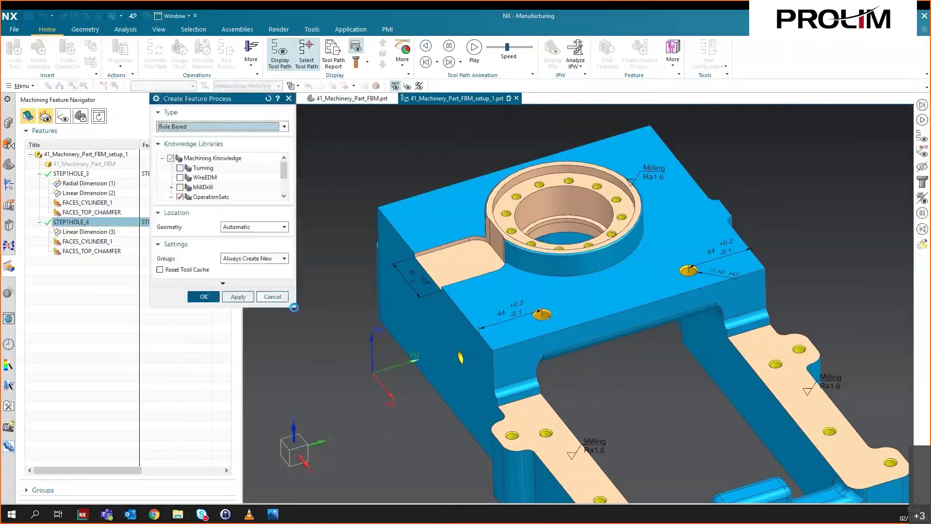
Create feature processes using the MillDrill library instead of OperationSets.
{"action": "left_click", "coordinate": [180, 196]}
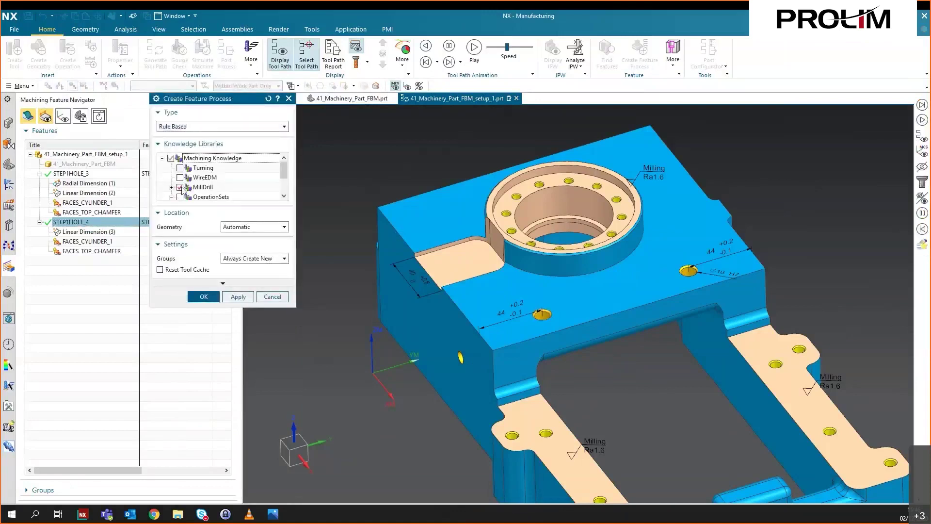
{"action": "left_click", "coordinate": [180, 187]}
{"action": "left_click", "coordinate": [204, 297]}
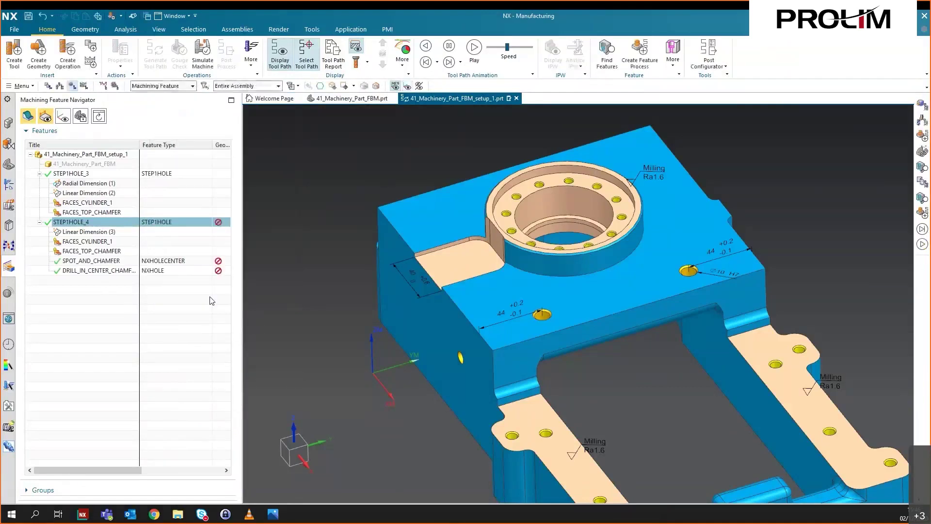
Generate and accept tool paths for the STEP1HOLE operation group.
{"action": "left_click", "coordinate": [8, 185]}
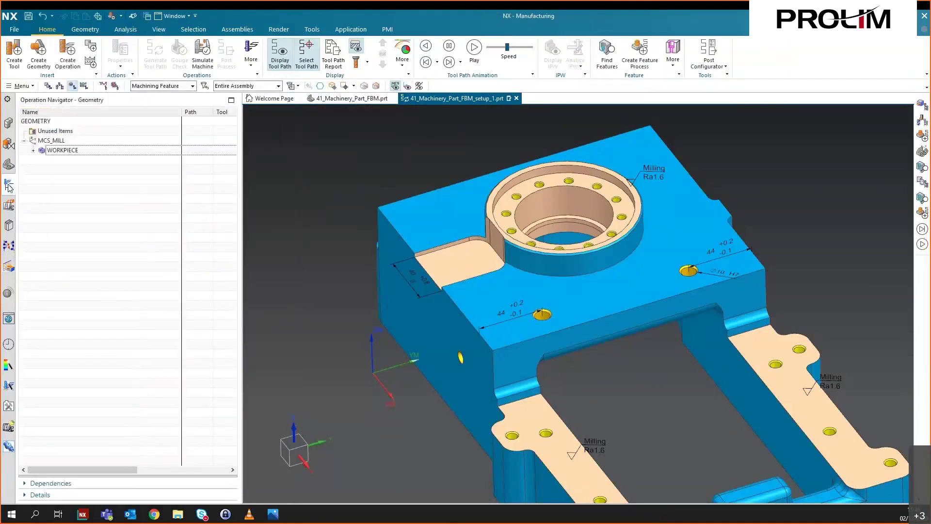
{"action": "left_click", "coordinate": [33, 151]}
{"action": "left_click", "coordinate": [57, 161]}
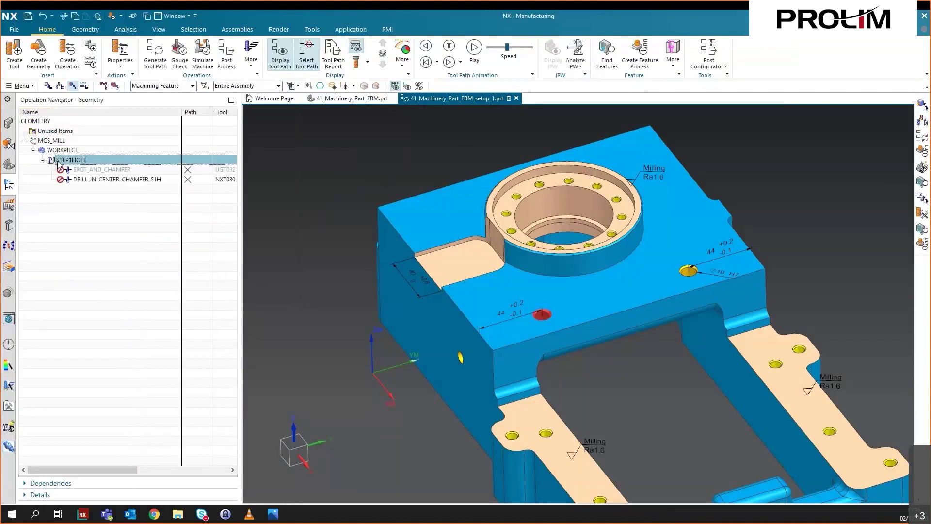
{"action": "right_click", "coordinate": [58, 163]}
{"action": "left_click", "coordinate": [83, 229]}
{"action": "left_click", "coordinate": [406, 285]}
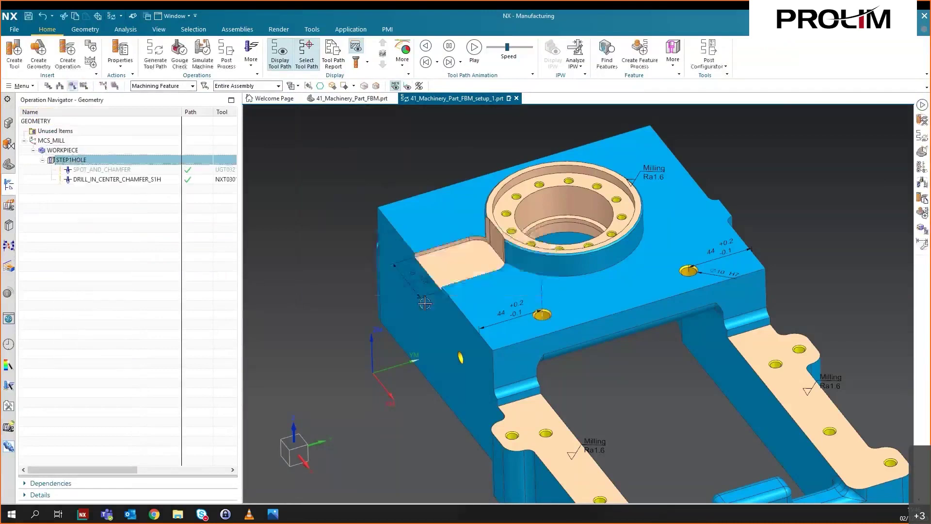
Replay the SPOT_AND_CHAMFER and DRILL_IN_CENTER_CHAMFER_S1H tool paths.
{"action": "left_click", "coordinate": [99, 170]}
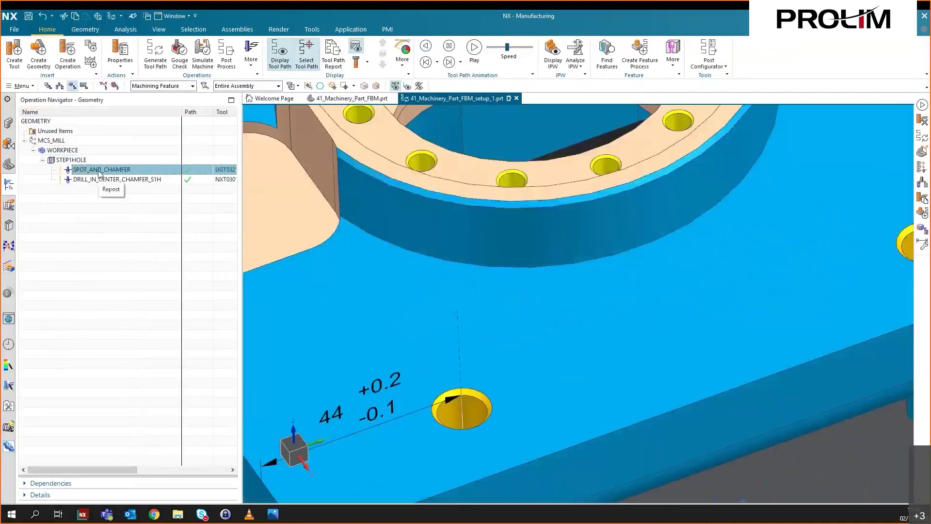
{"action": "left_click", "coordinate": [475, 49]}
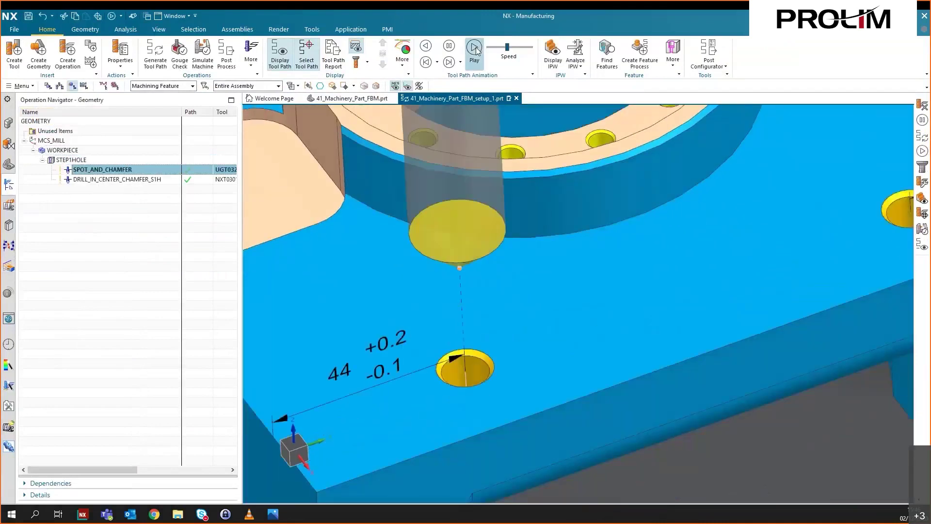
{"action": "left_click", "coordinate": [115, 180]}
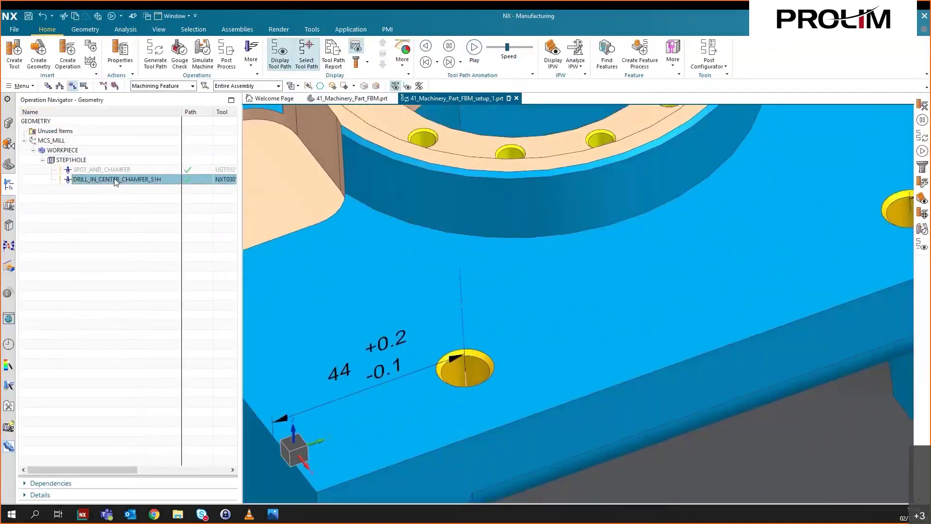
{"action": "left_click", "coordinate": [477, 56]}
{"action": "left_click", "coordinate": [139, 242]}
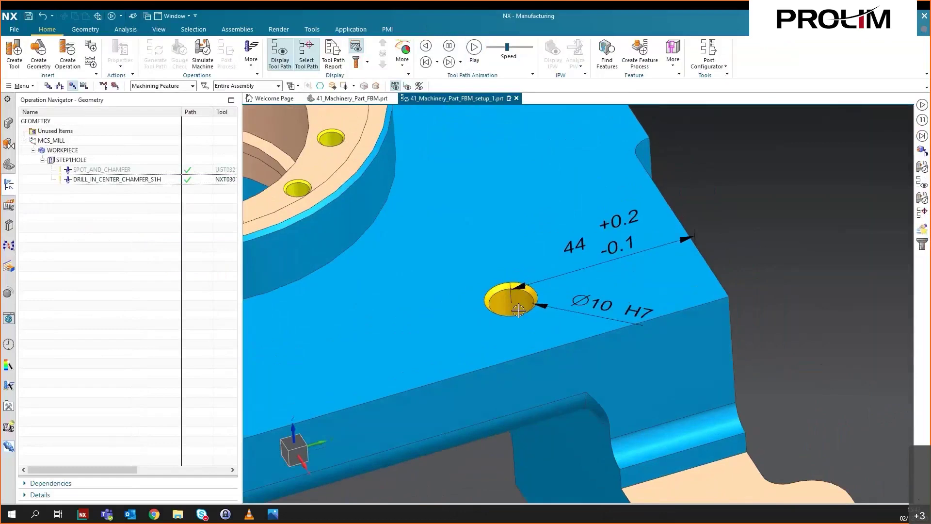
Create a MillDrill machining process for the STEP1HOLE_3 hole feature.
{"action": "left_click", "coordinate": [10, 267]}
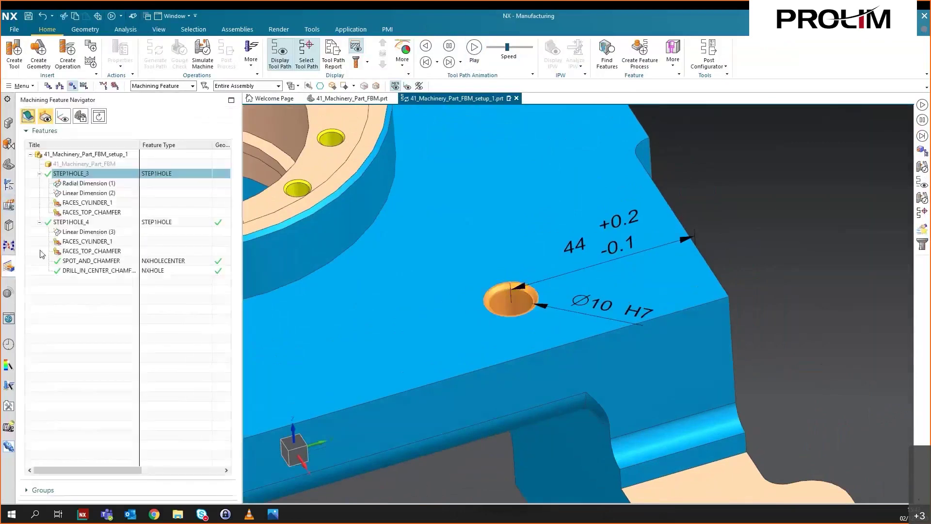
{"action": "left_click", "coordinate": [63, 223]}
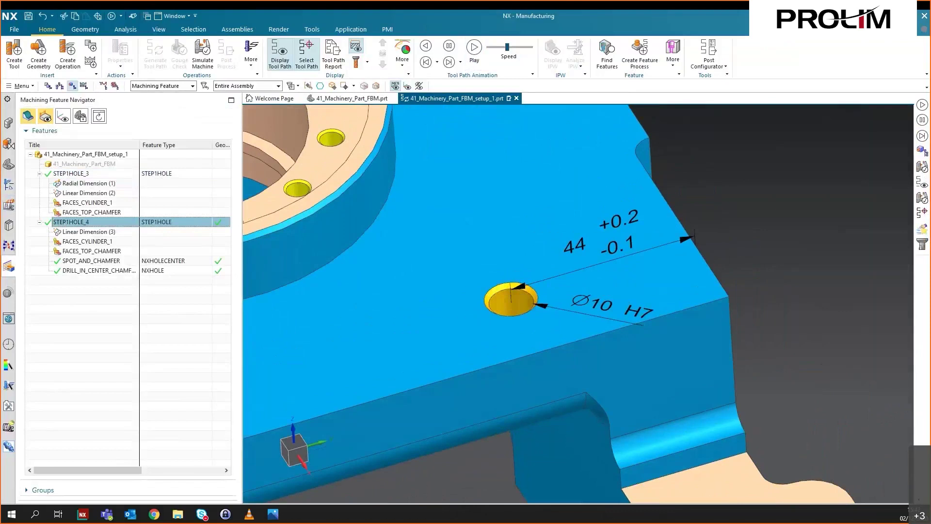
{"action": "left_click", "coordinate": [82, 174]}
{"action": "left_click", "coordinate": [630, 61]}
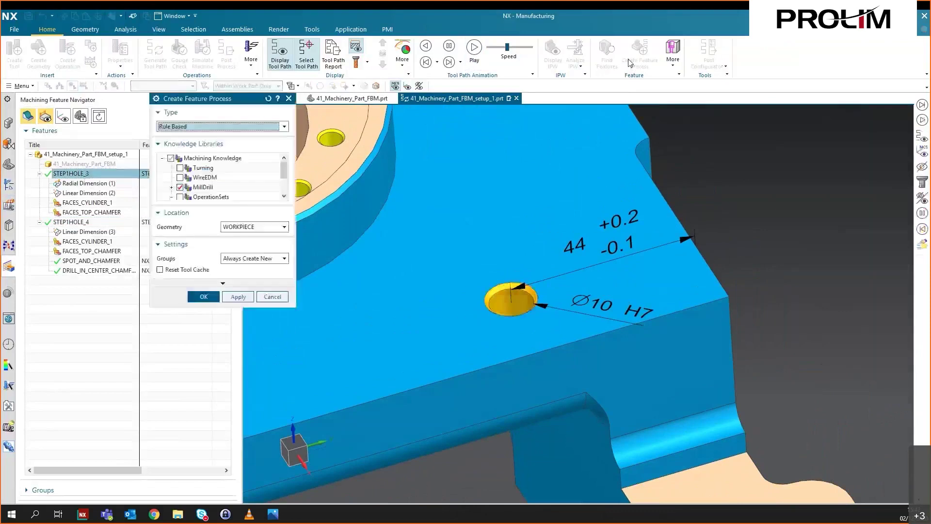
{"action": "left_click", "coordinate": [201, 297]}
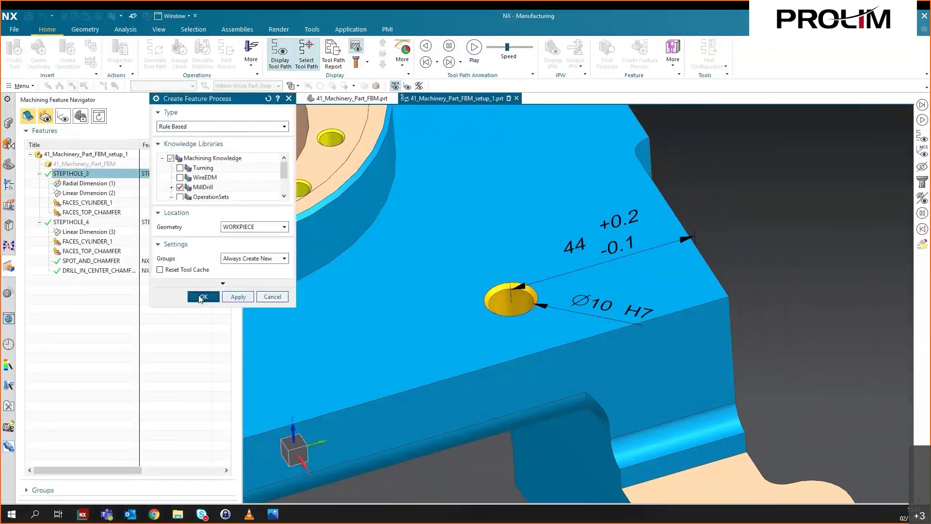
Generate and accept tool paths for the three operations in STEP1HOLE_1.
{"action": "left_click", "coordinate": [8, 188]}
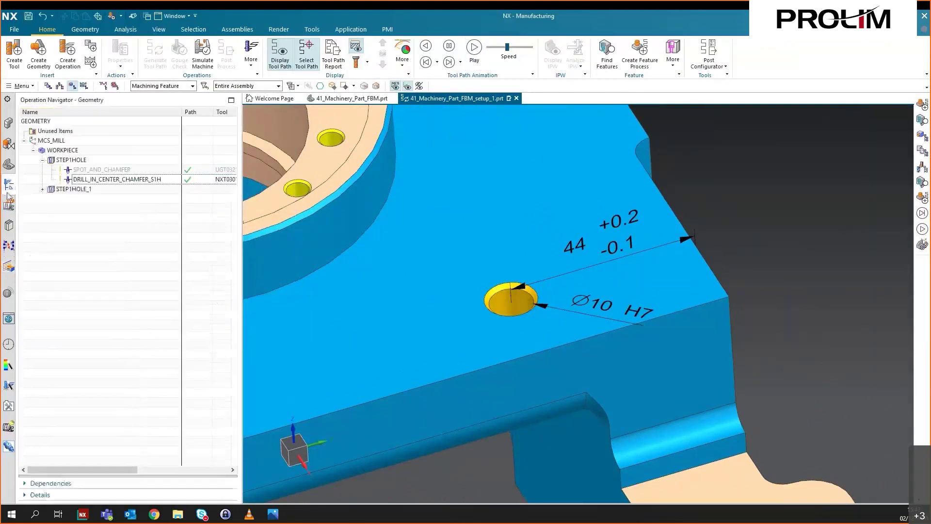
{"action": "left_click", "coordinate": [43, 189]}
{"action": "right_click", "coordinate": [65, 189]}
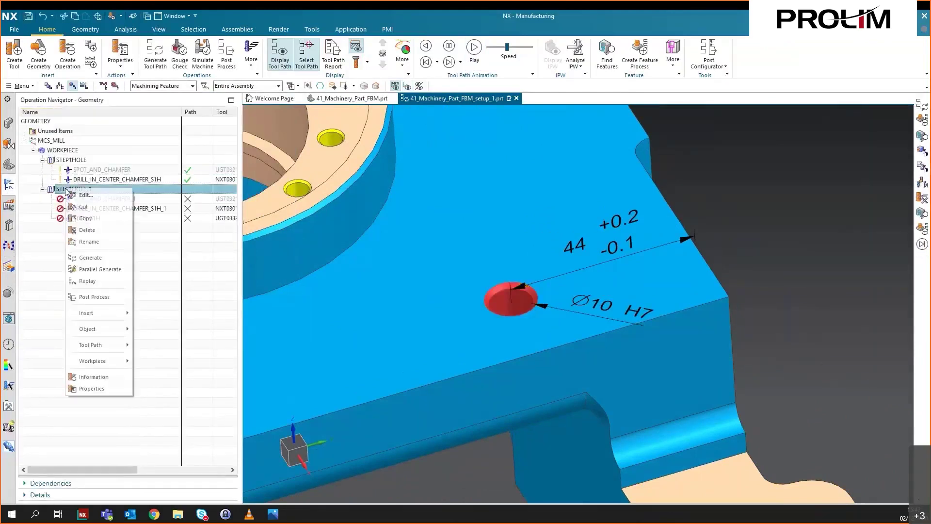
{"action": "left_click", "coordinate": [105, 257]}
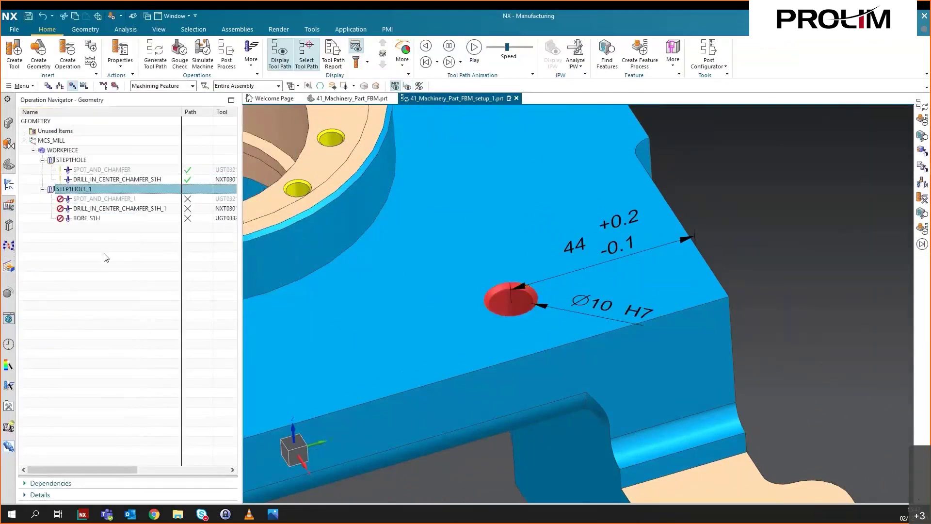
{"action": "key", "text": "Return"}
Play back the spot, drill and BORE_S1H tool motions at slower speed.
{"action": "left_click", "coordinate": [119, 219]}
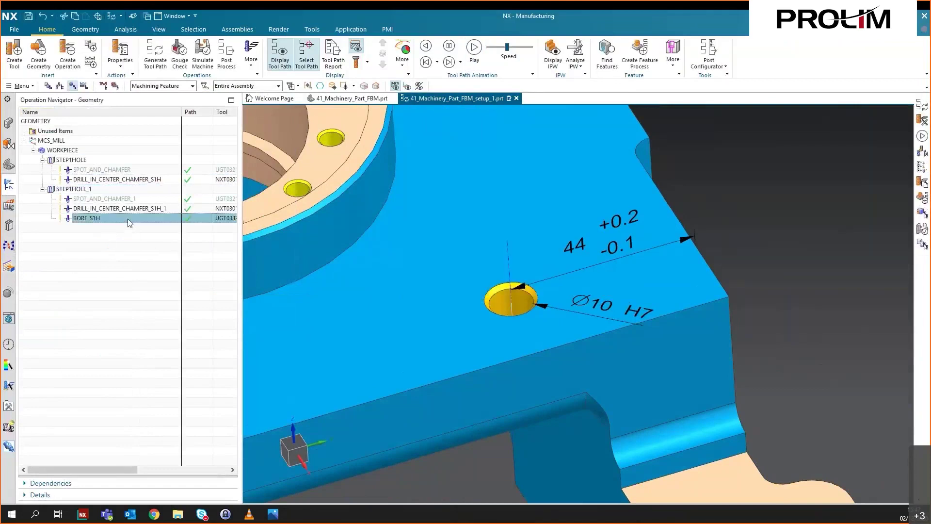
{"action": "left_click", "coordinate": [139, 206]}
{"action": "left_click", "coordinate": [139, 200]}
{"action": "left_click", "coordinate": [469, 62]}
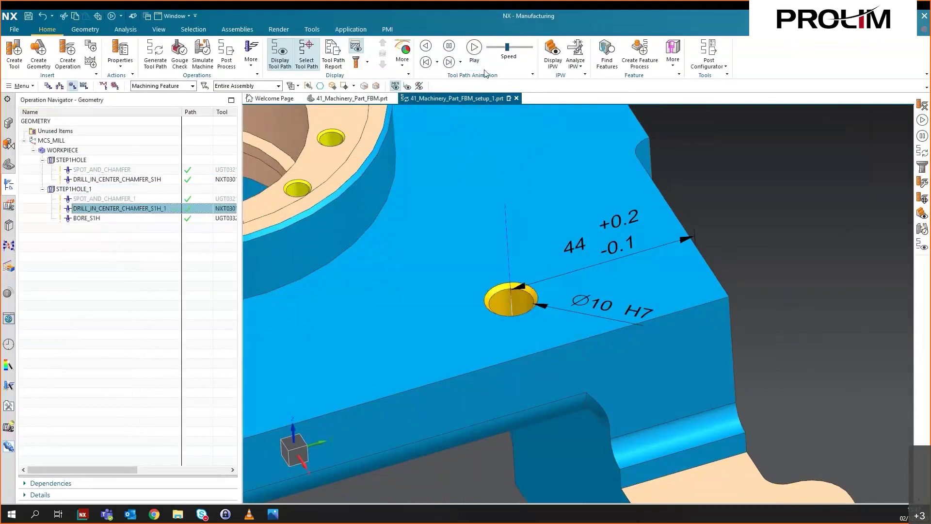
{"action": "left_click_drag", "start_coordinate": [507, 47], "coordinate": [492, 47]}
{"action": "left_click", "coordinate": [477, 50]}
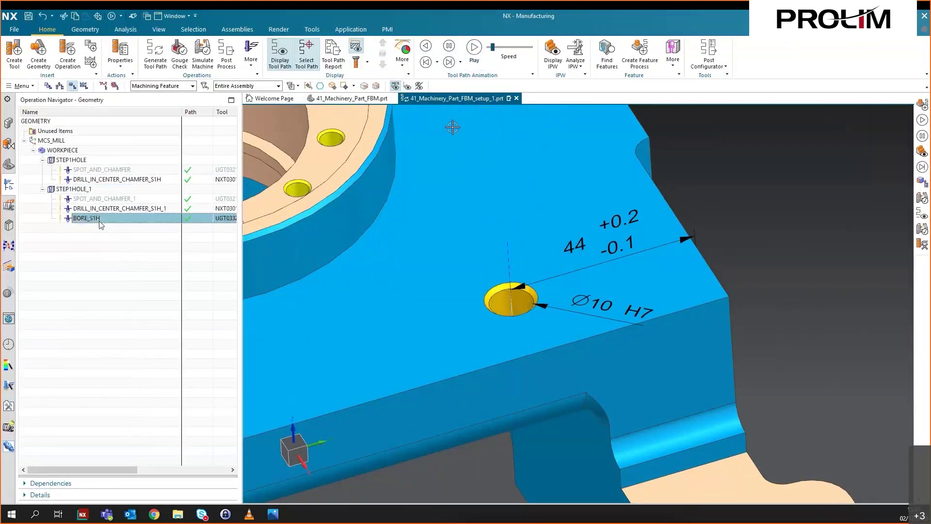
{"action": "left_click", "coordinate": [476, 56]}
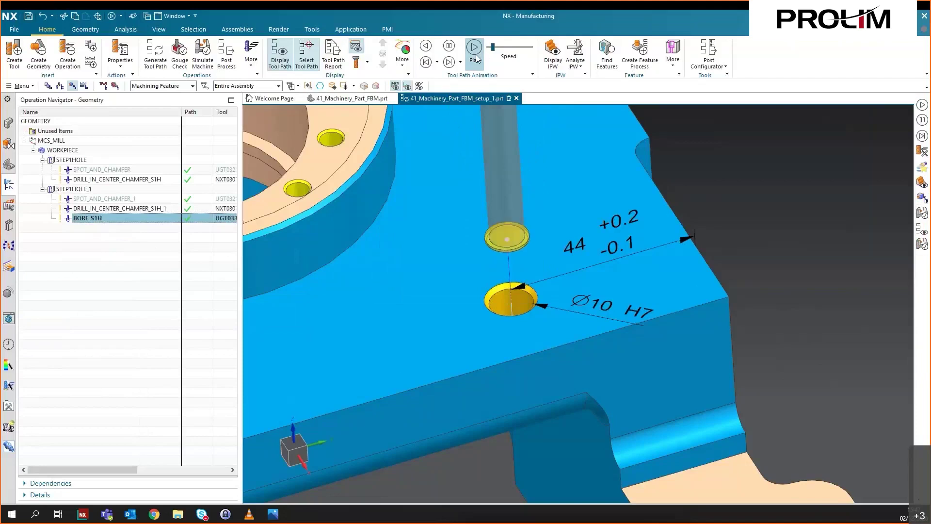
{"action": "left_click", "coordinate": [179, 305]}
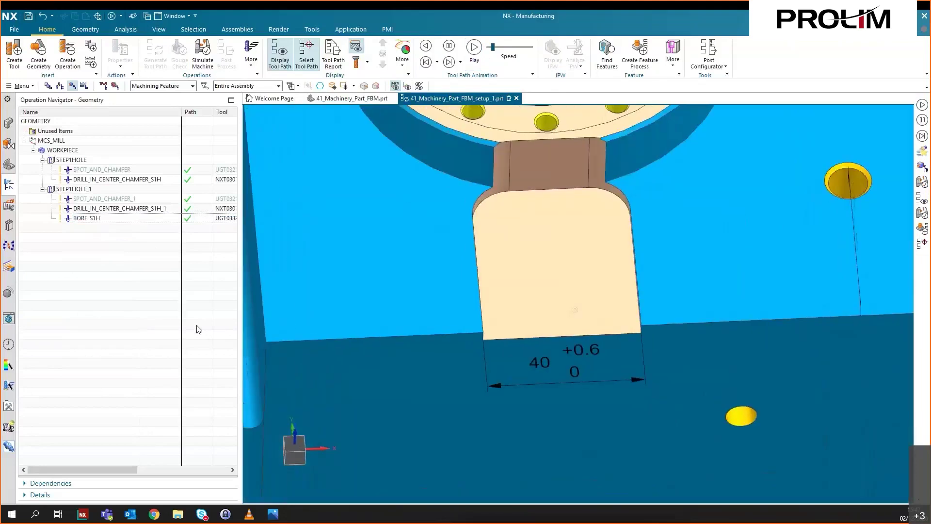
Delete the STEP1HOLE operation groups and their operations.
{"action": "left_click", "coordinate": [110, 161]}
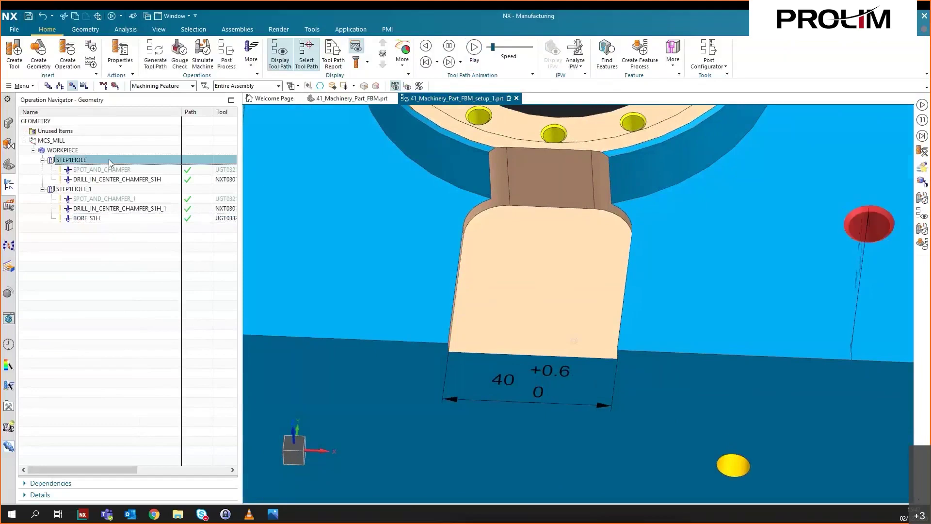
{"action": "left_click", "coordinate": [109, 219], "text": "shift"}
{"action": "right_click", "coordinate": [108, 219]}
{"action": "left_click", "coordinate": [149, 260]}
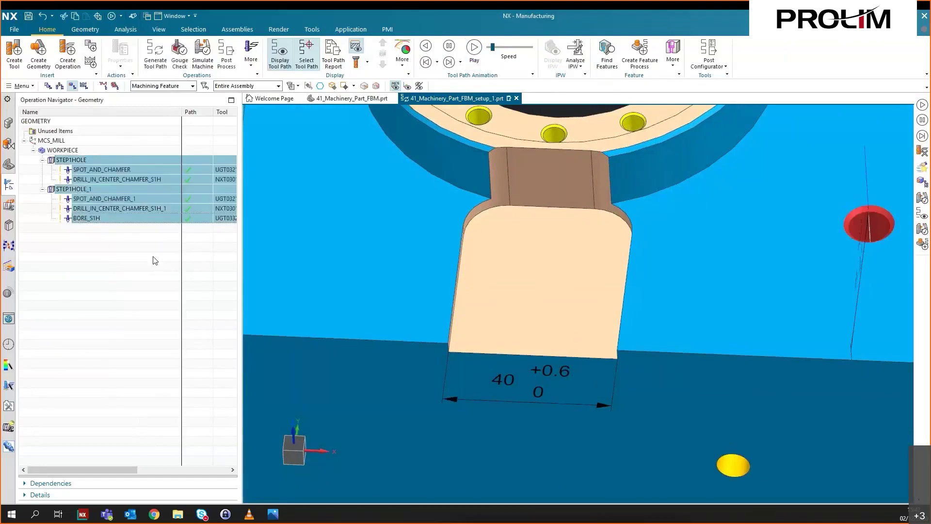
Delete the STEP1HOLE_3 and STEP1HOLE_4 hole features.
{"action": "left_click", "coordinate": [9, 265]}
{"action": "left_click", "coordinate": [121, 251], "text": "shift"}
{"action": "right_click", "coordinate": [122, 251]}
{"action": "left_click", "coordinate": [141, 296]}
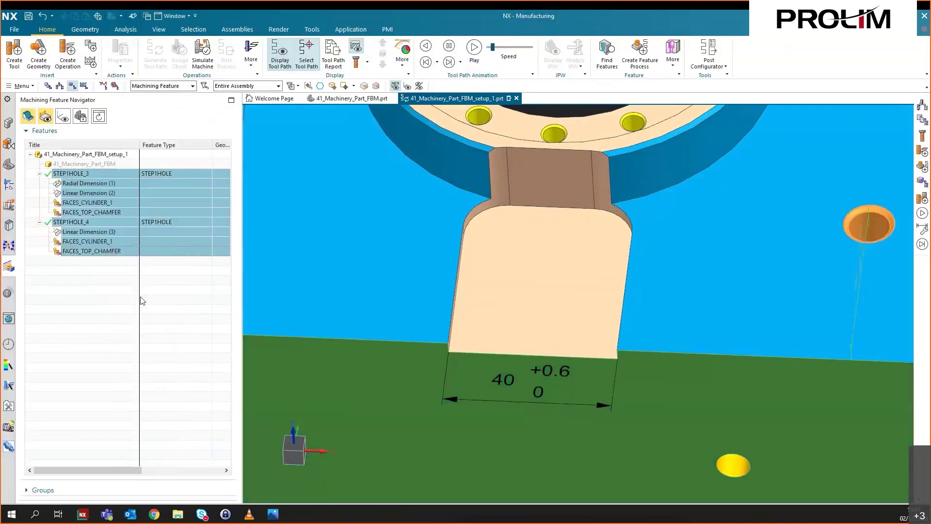
{"action": "key", "text": "Return"}
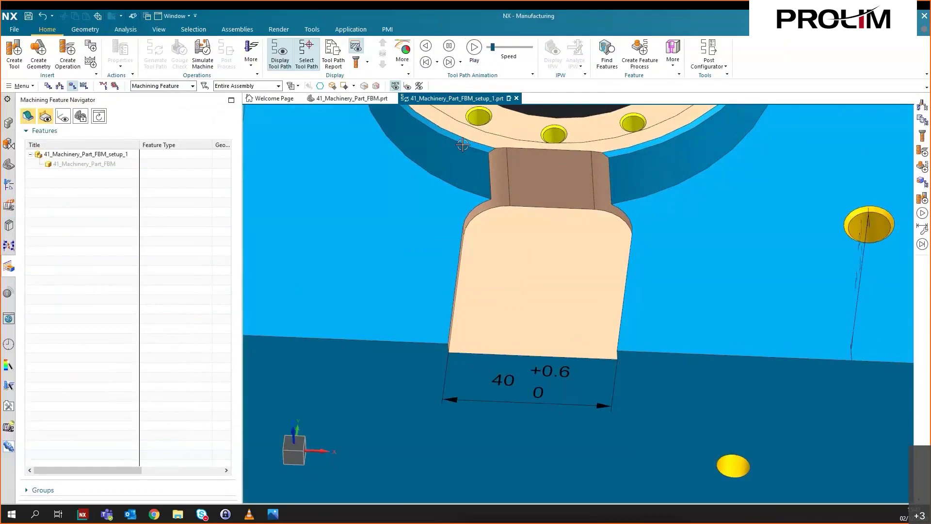
Recognize SLOTS features, dropping SLOT_OBROUND and keeping SLOT_PARTIAL_RECTANGULAR.
{"action": "left_click", "coordinate": [607, 54]}
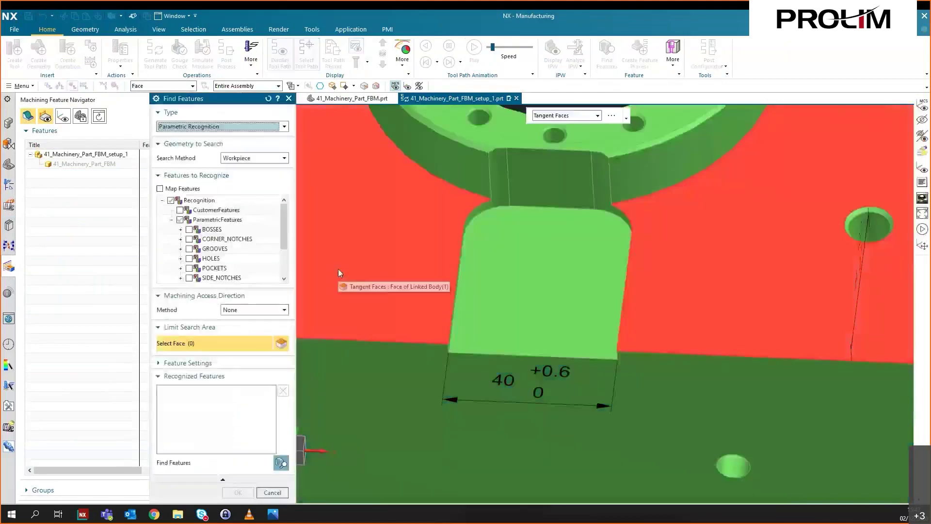
{"action": "left_click", "coordinate": [189, 239]}
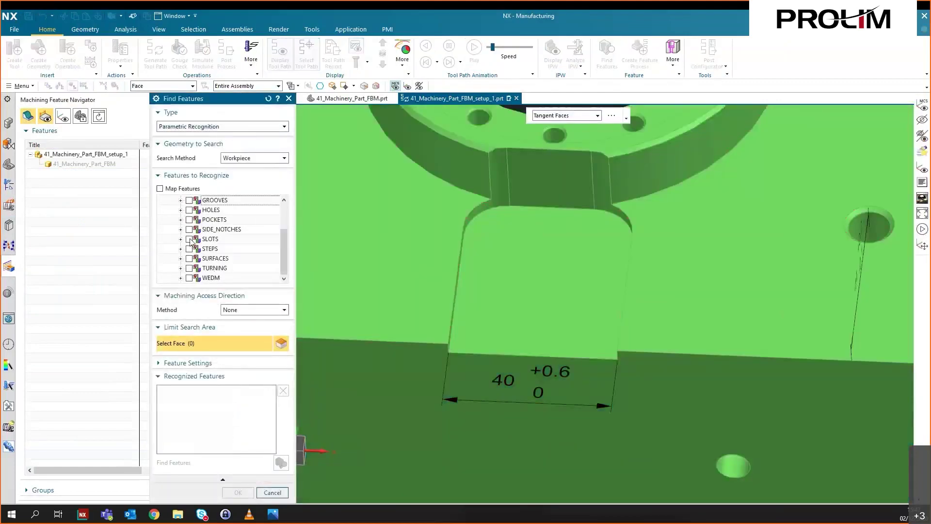
{"action": "left_click", "coordinate": [285, 466]}
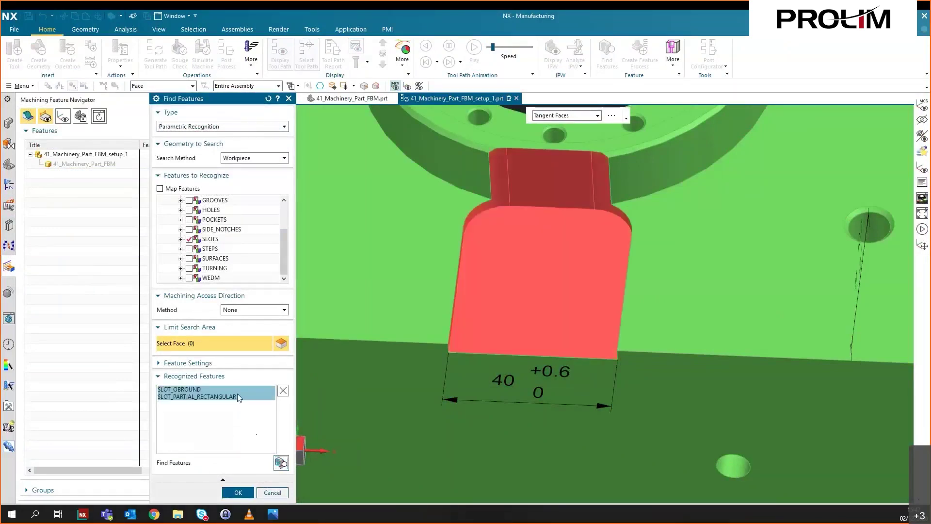
{"action": "left_click", "coordinate": [238, 397]}
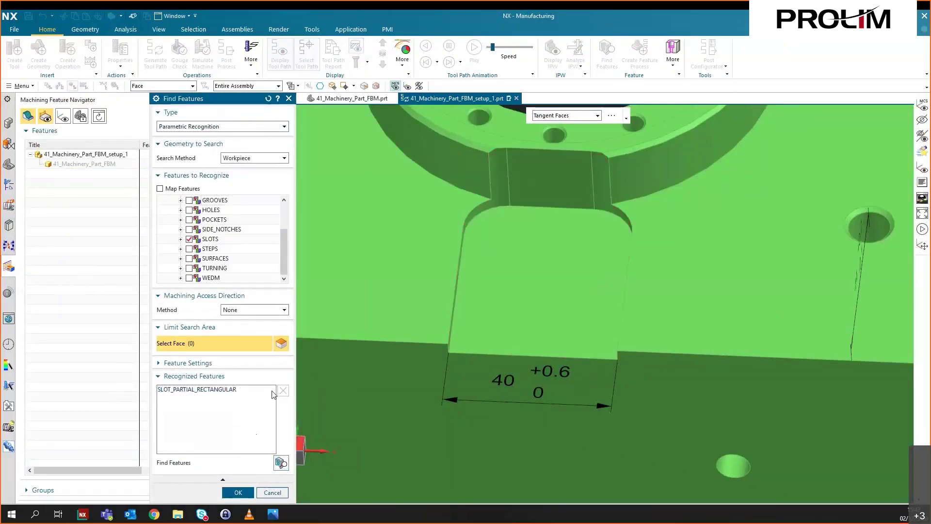
{"action": "left_click", "coordinate": [238, 493]}
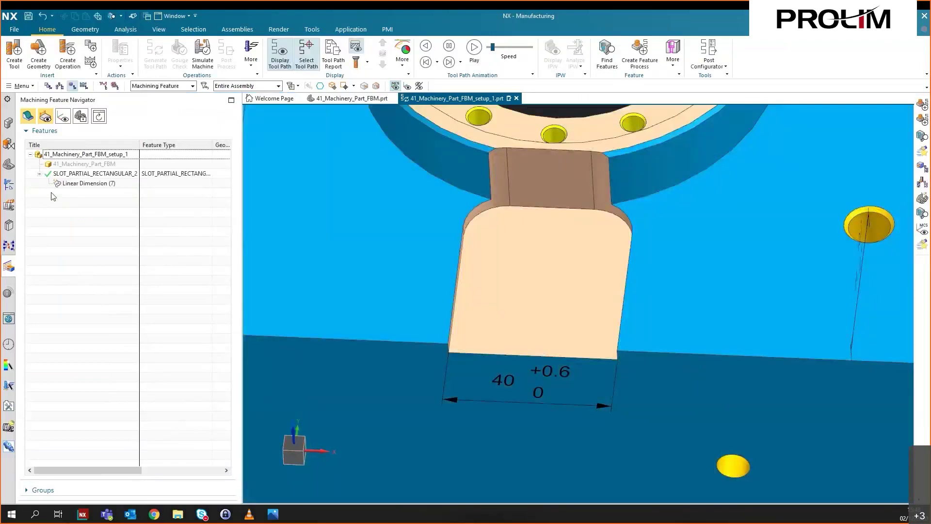
Create a feature group for SLOT_PARTIAL_RECTANGULAR_2.
{"action": "left_click", "coordinate": [81, 184]}
{"action": "key", "text": "Up"}
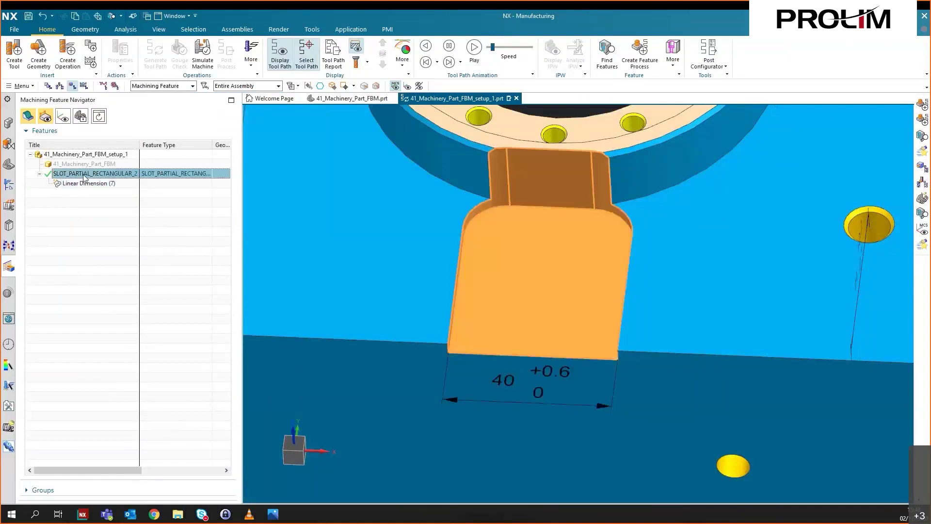
{"action": "right_click", "coordinate": [85, 175]}
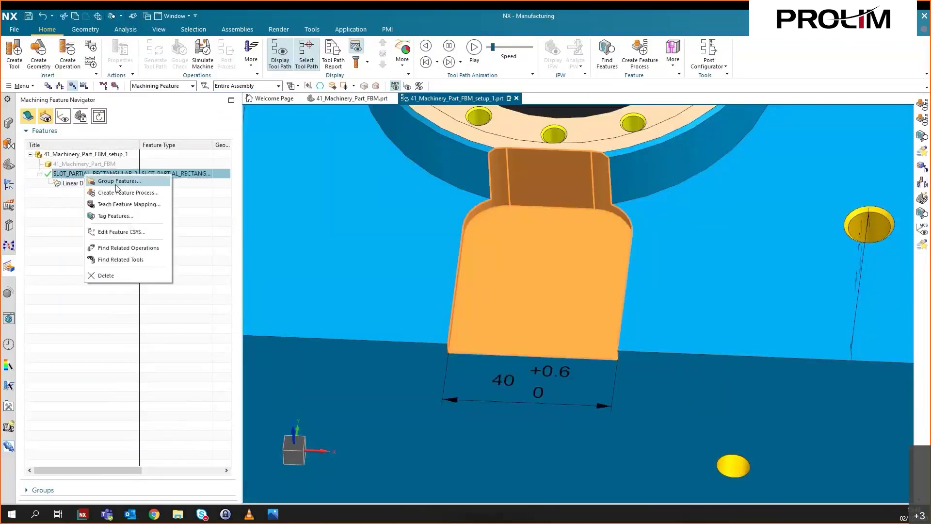
{"action": "left_click", "coordinate": [116, 186]}
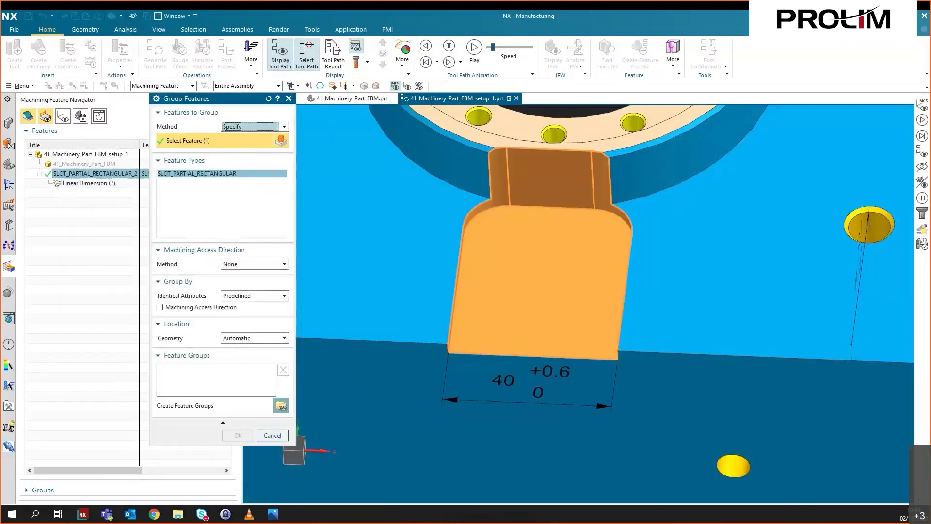
{"action": "left_click", "coordinate": [280, 408]}
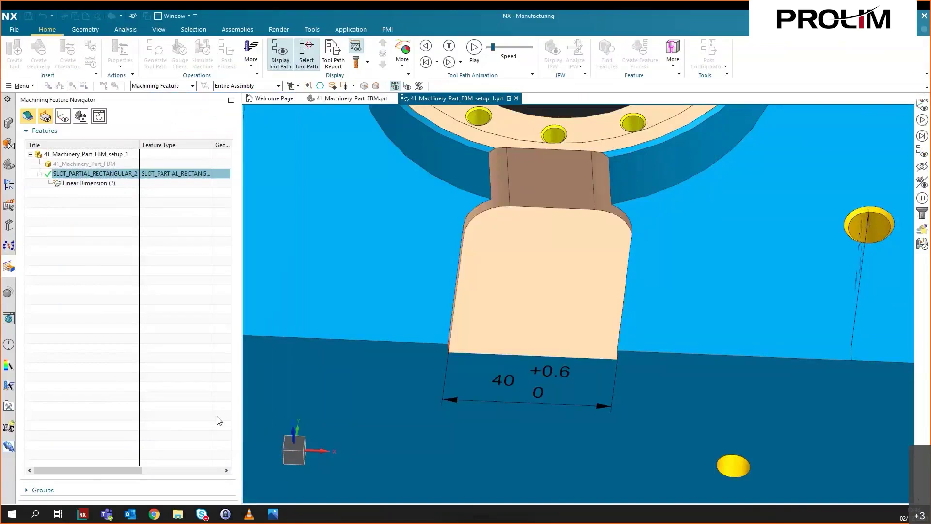
Rename FG_SLOT_PARTIAL_RECTANGULAR to PMI_SLOT_R-F.
{"action": "left_click", "coordinate": [11, 186]}
{"action": "left_click", "coordinate": [100, 159]}
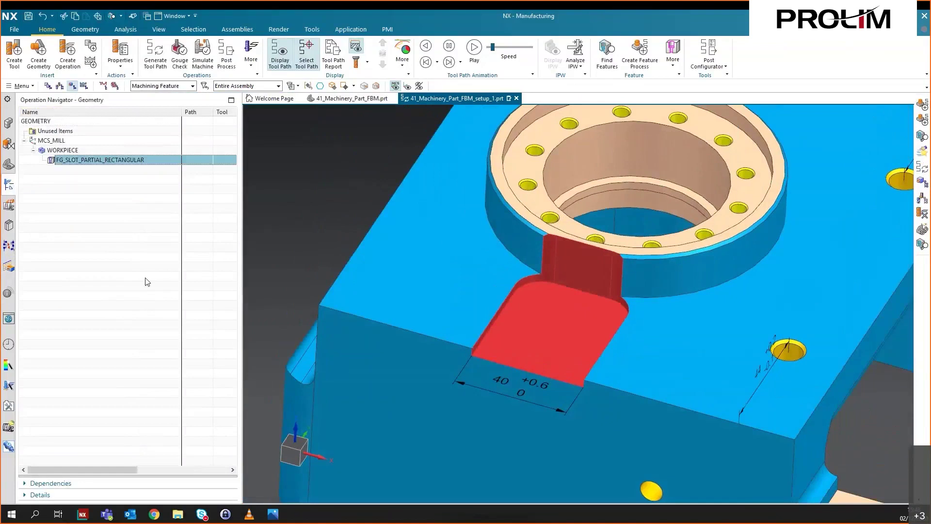
{"action": "key", "text": "F2"}
{"action": "type", "text": "P"}
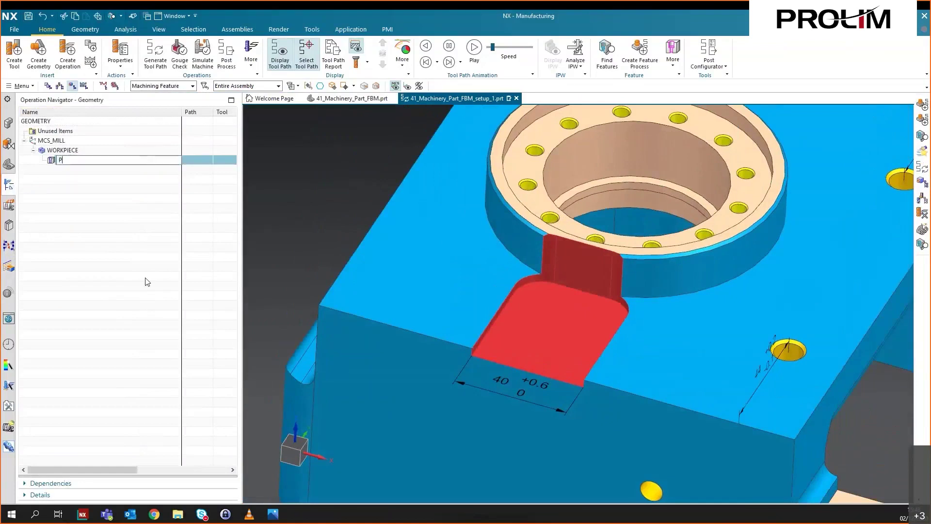
{"action": "type", "text": "MI_SLOT_R-F"}
{"action": "left_click", "coordinate": [144, 290]}
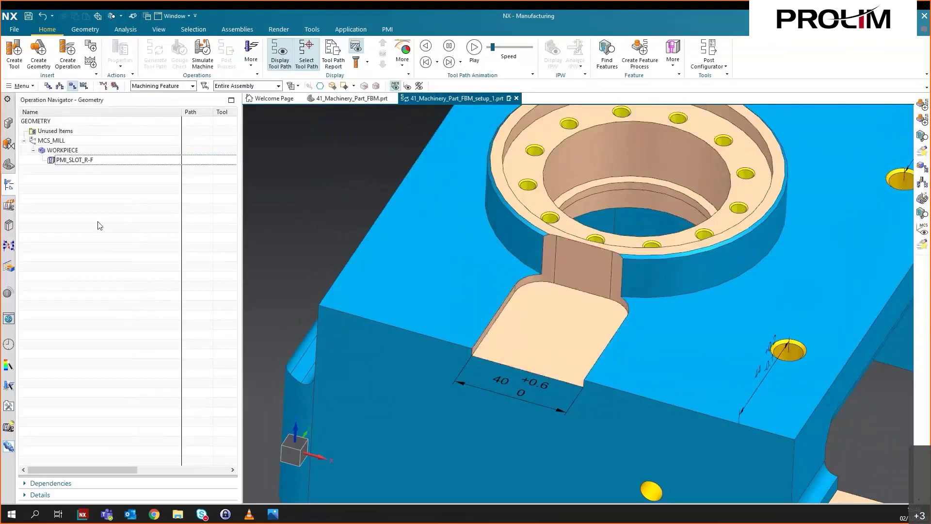
{"action": "right_click", "coordinate": [79, 160]}
Insert a mill_planar POCKETING operation into PMI_SLOT_R-F.
{"action": "mouse_move", "coordinate": [120, 284]}
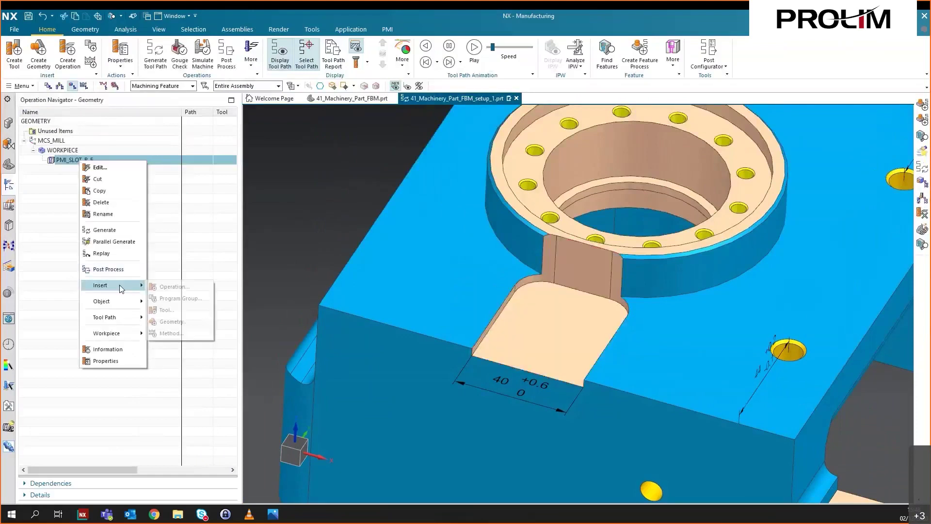
{"action": "left_click", "coordinate": [174, 286]}
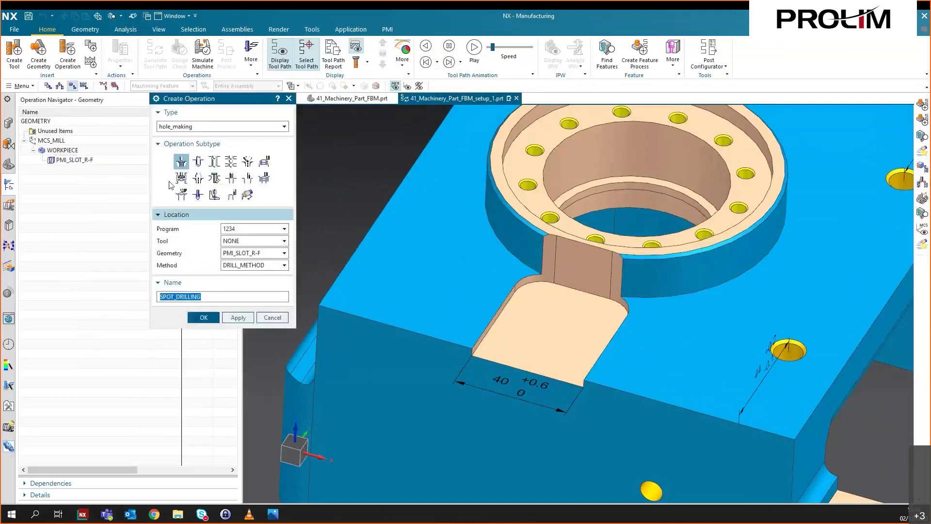
{"action": "left_click", "coordinate": [184, 126]}
{"action": "left_click", "coordinate": [184, 137]}
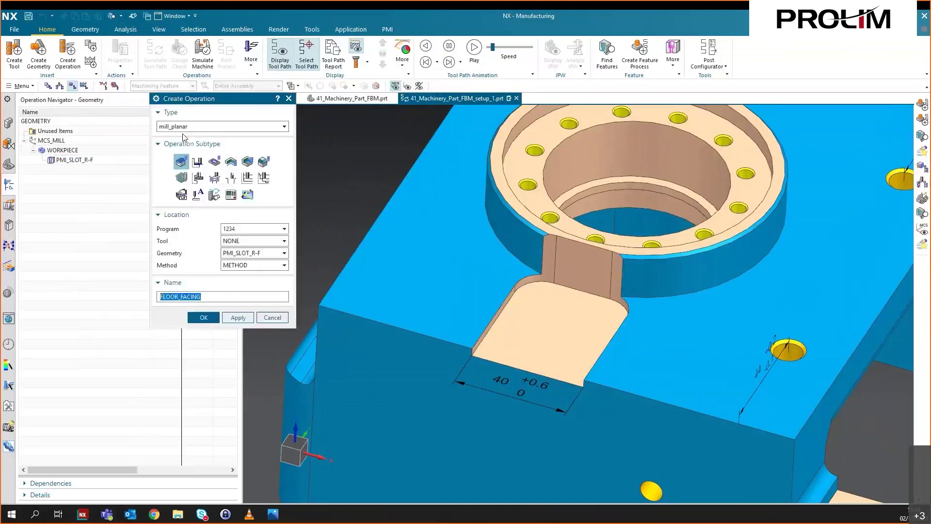
{"action": "left_click", "coordinate": [214, 162]}
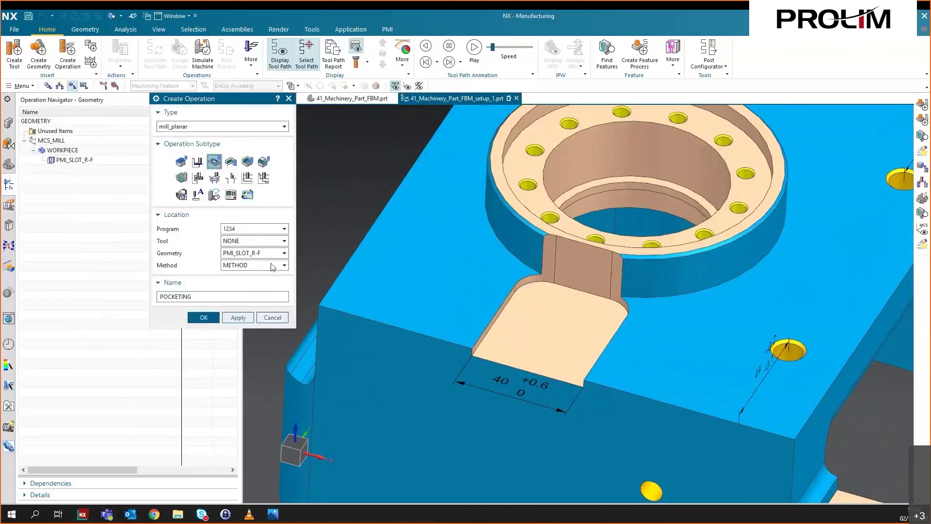
{"action": "left_click", "coordinate": [204, 317]}
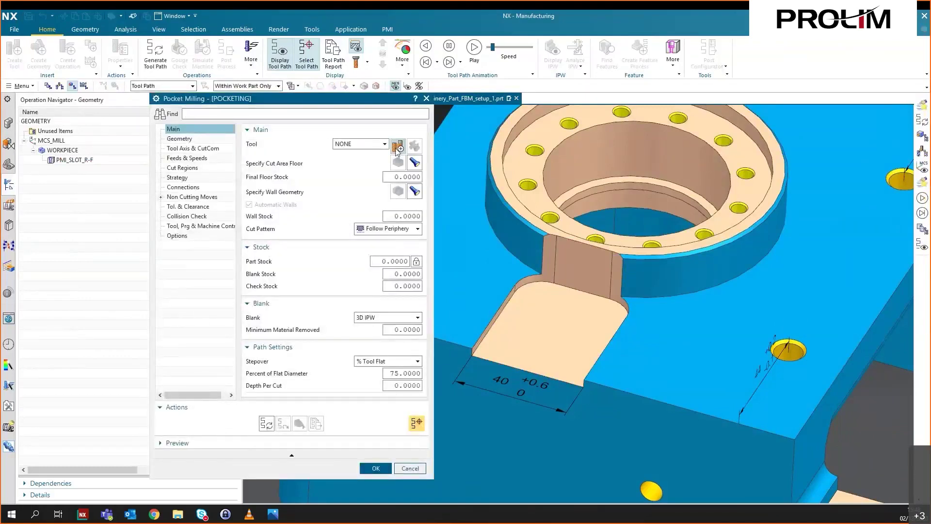
Search the tool library for End Mill (non indexable) tools of diameter 12.
{"action": "left_click", "coordinate": [398, 147]}
{"action": "left_click", "coordinate": [288, 147]}
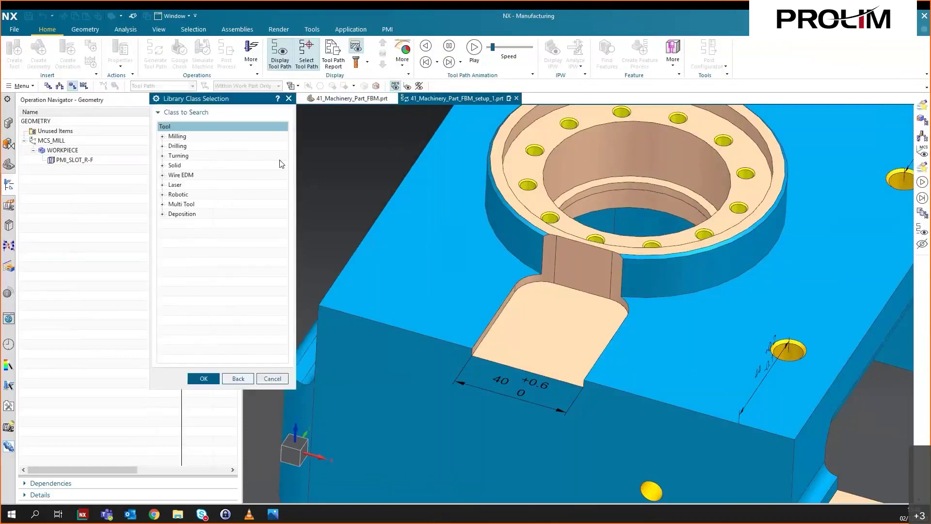
{"action": "left_click", "coordinate": [163, 136]}
{"action": "left_click", "coordinate": [206, 146]}
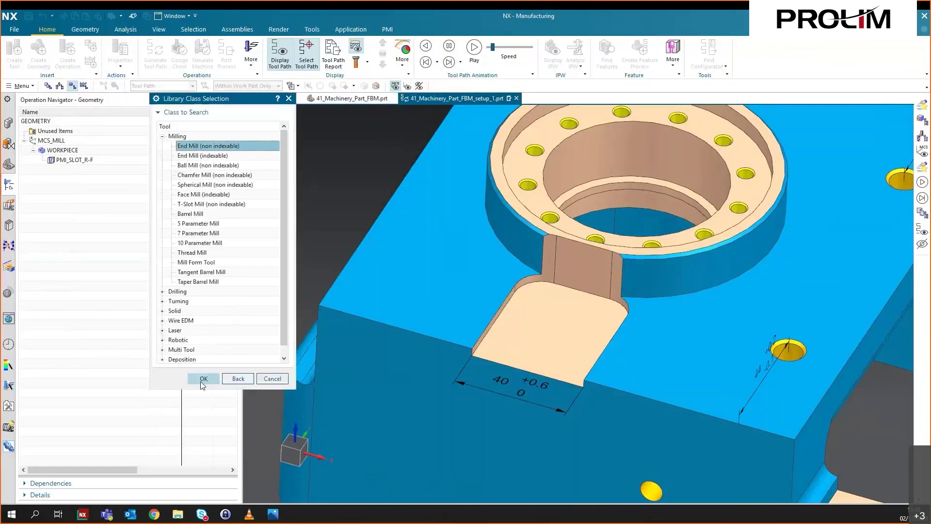
{"action": "left_click", "coordinate": [203, 380]}
{"action": "left_click", "coordinate": [269, 248]}
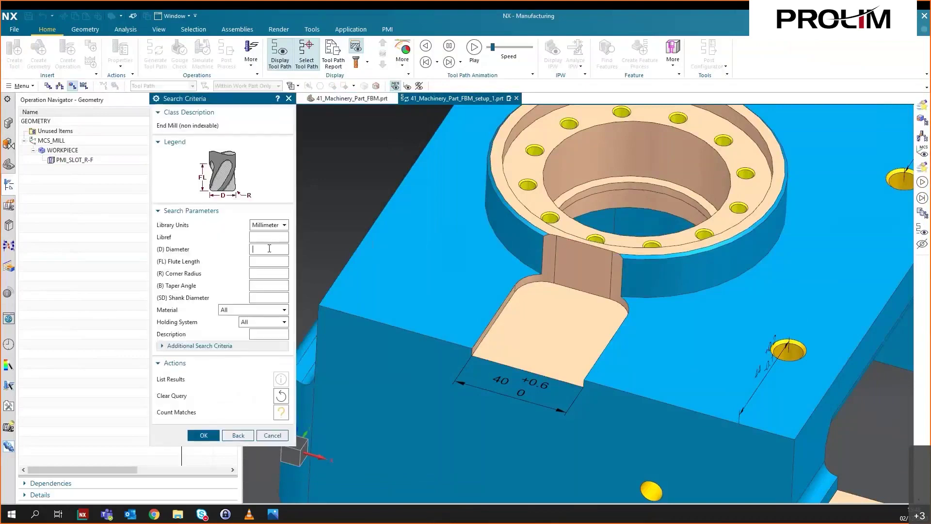
{"action": "type", "text": "12"}
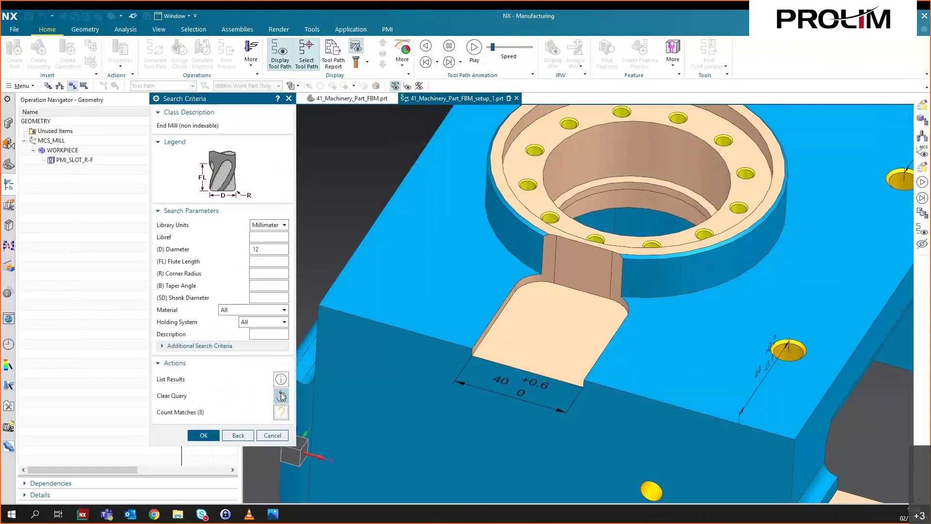
{"action": "left_click", "coordinate": [206, 435]}
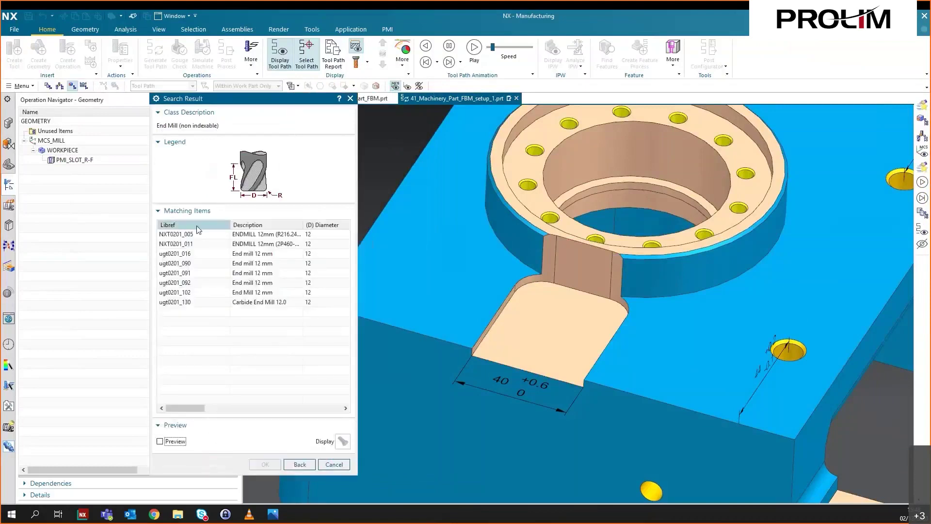
Use end mill NXT0201_005 with Follow Part pattern, blank thickness, and Cutcom Location None.
{"action": "left_click", "coordinate": [267, 465]}
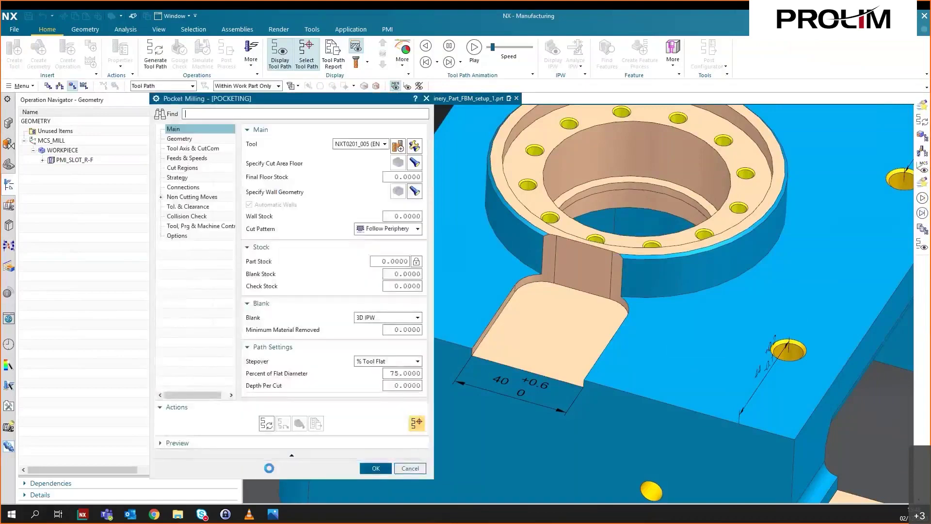
{"action": "left_click", "coordinate": [404, 228]}
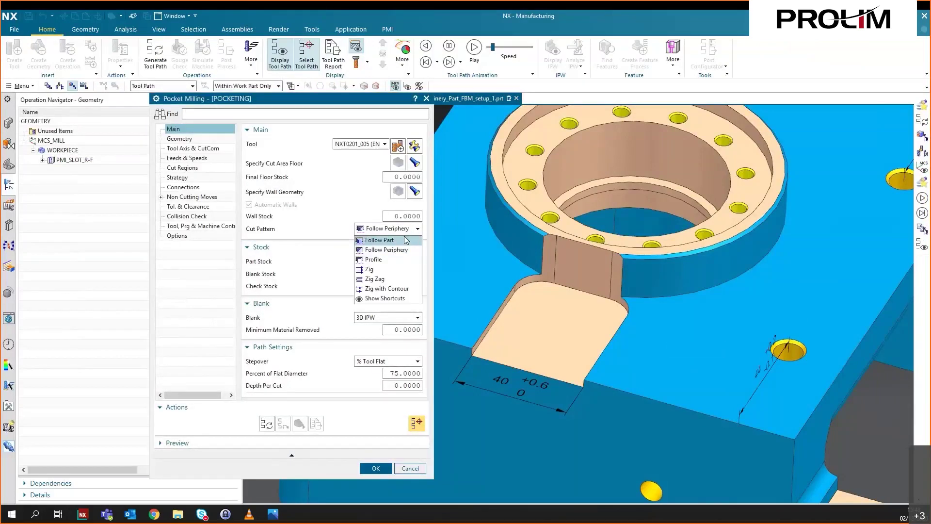
{"action": "left_click", "coordinate": [406, 239]}
{"action": "left_click", "coordinate": [393, 317]}
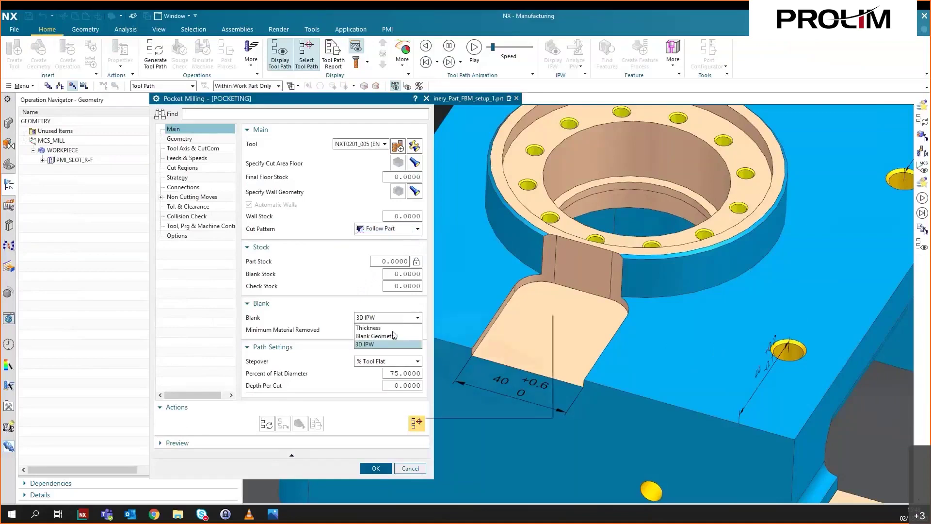
{"action": "left_click", "coordinate": [392, 329]}
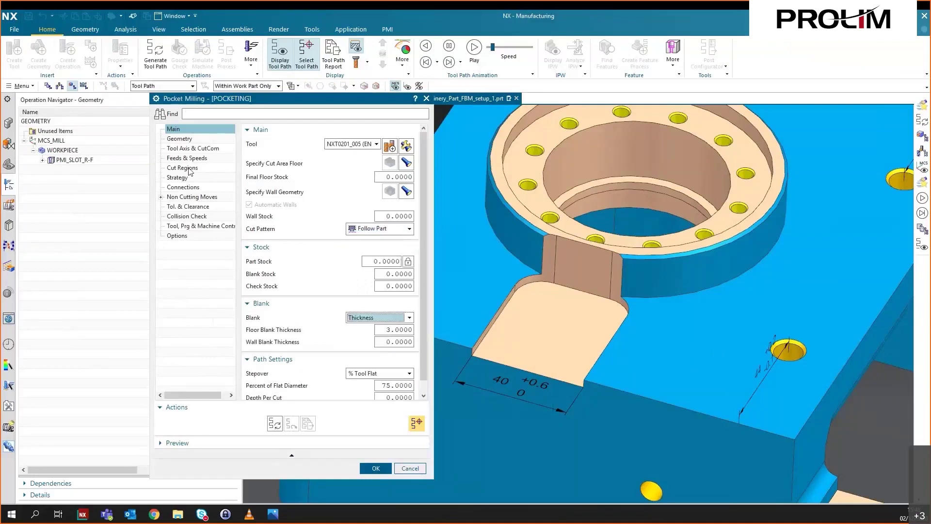
{"action": "left_click", "coordinate": [192, 148]}
{"action": "left_click", "coordinate": [390, 157]}
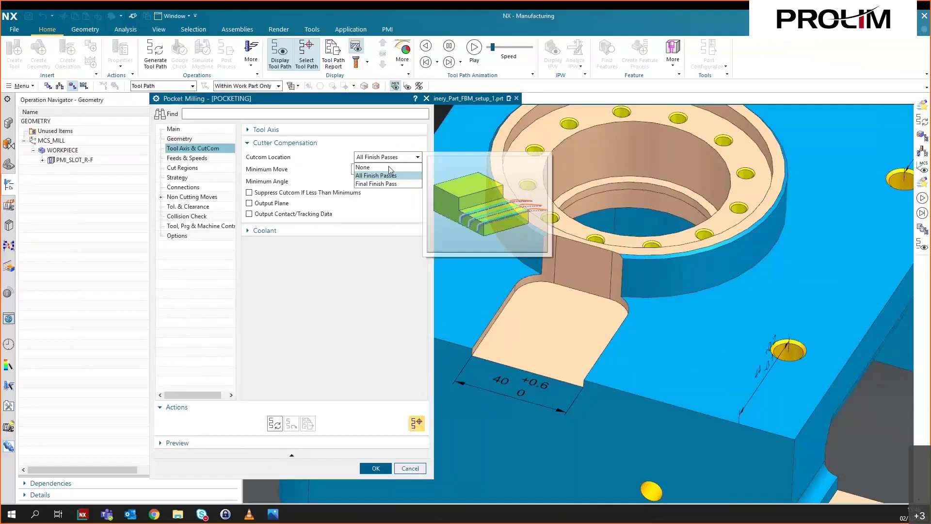
{"action": "left_click", "coordinate": [389, 167]}
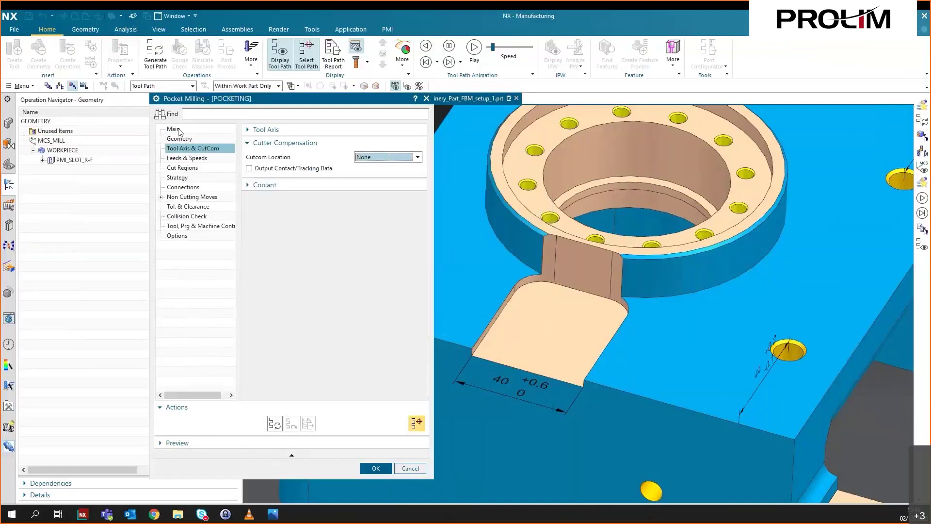
{"action": "left_click", "coordinate": [274, 424]}
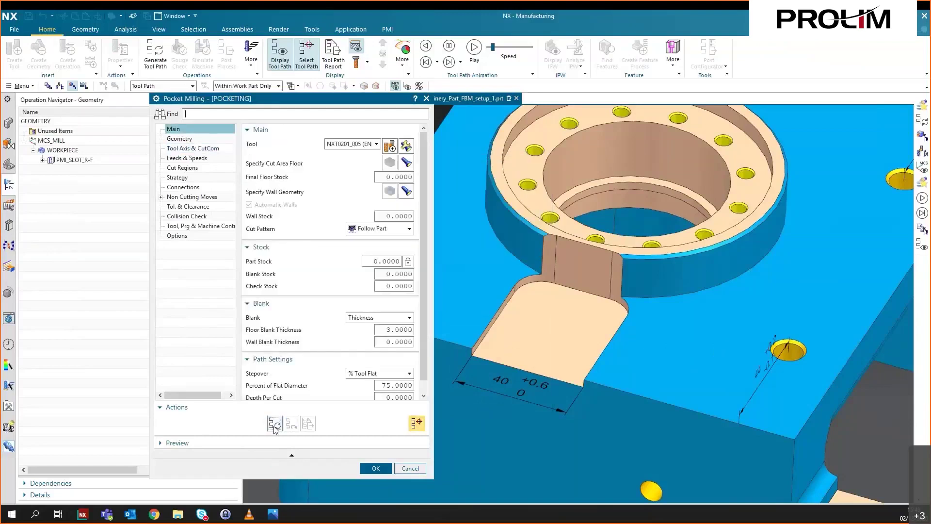
Generate and play back the pocketing tool path, then accept the operation.
{"action": "middle_click", "coordinate": [274, 426]}
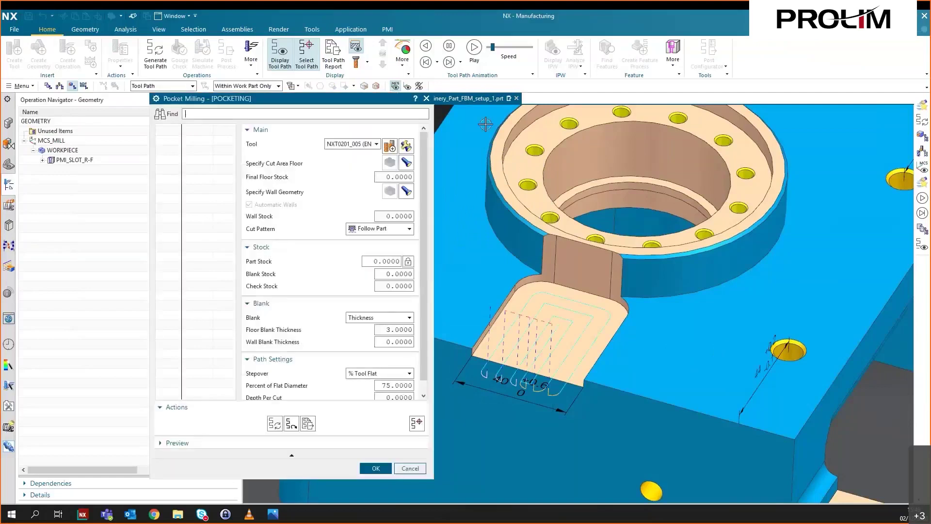
{"action": "left_click", "coordinate": [480, 58]}
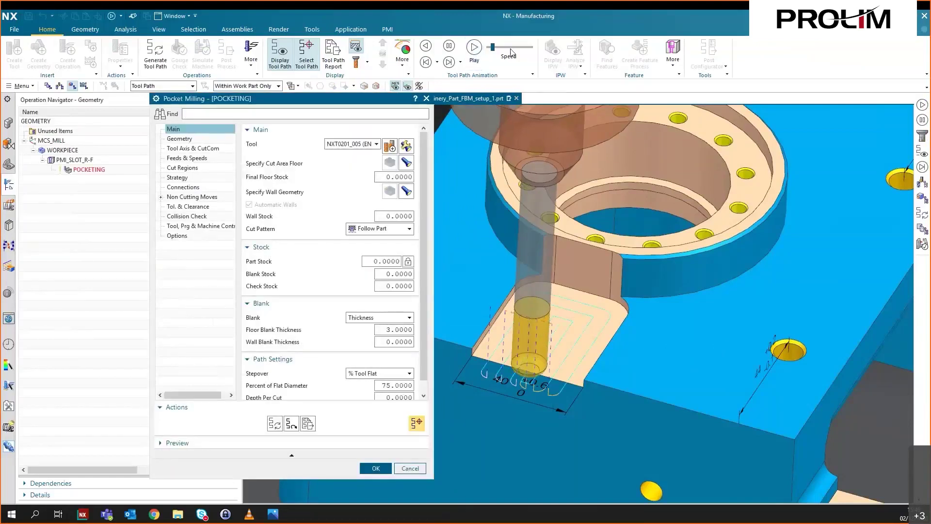
{"action": "left_click_drag", "start_coordinate": [493, 47], "coordinate": [508, 47]}
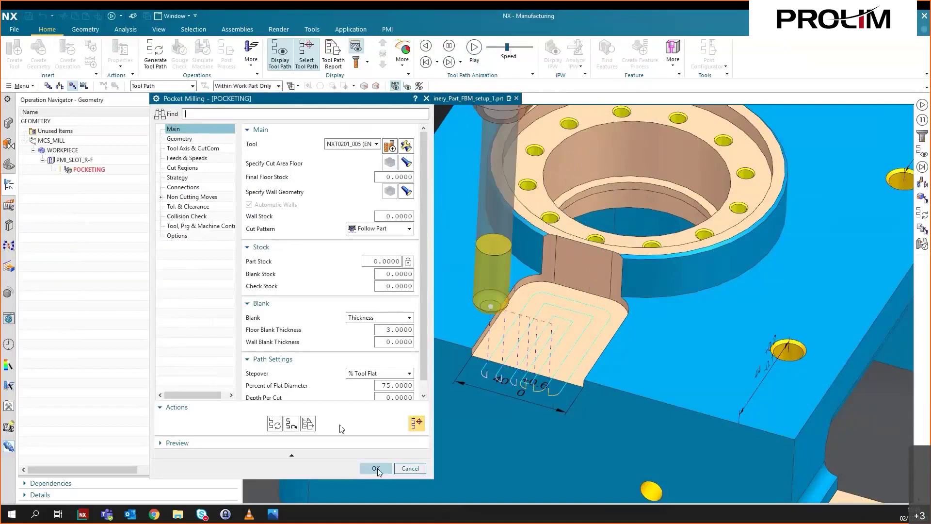
{"action": "left_click", "coordinate": [377, 468]}
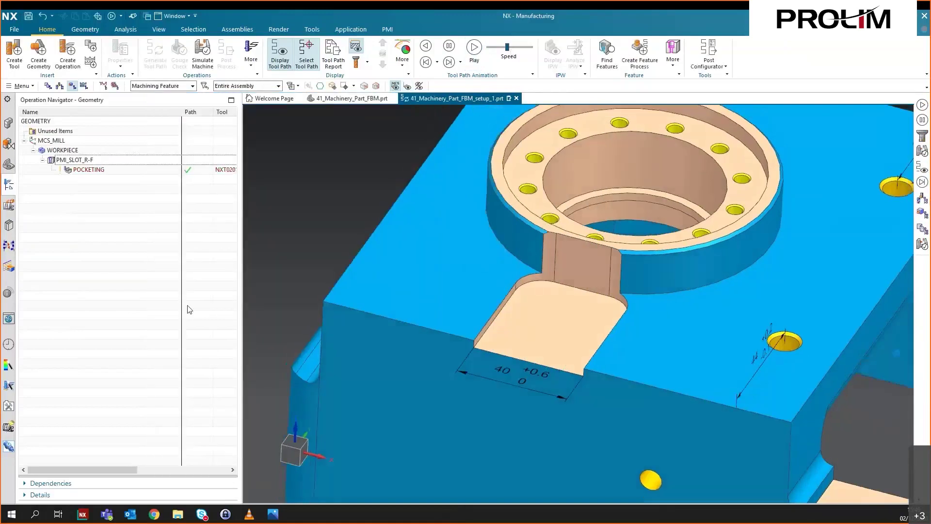
Copy and paste the PMI_SLOT_R-F feature group.
{"action": "right_click", "coordinate": [86, 161]}
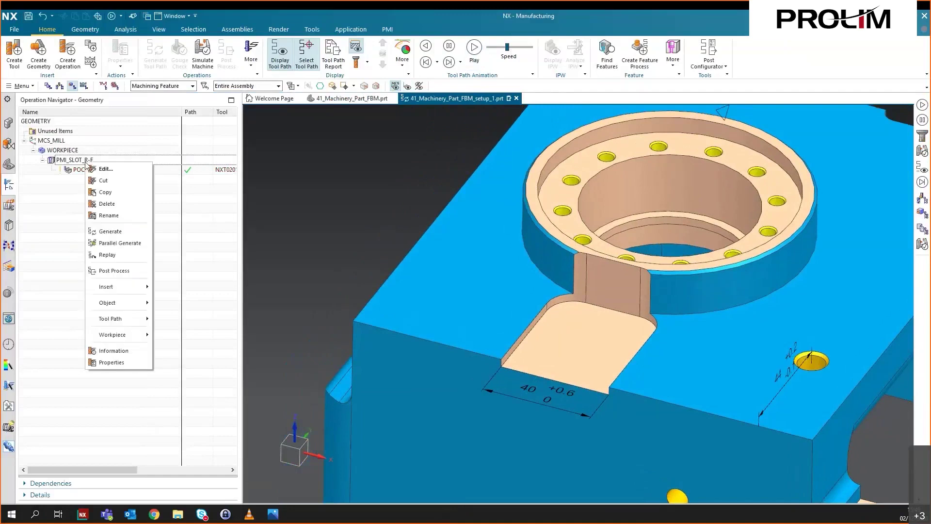
{"action": "left_click", "coordinate": [105, 192]}
{"action": "right_click", "coordinate": [91, 161]}
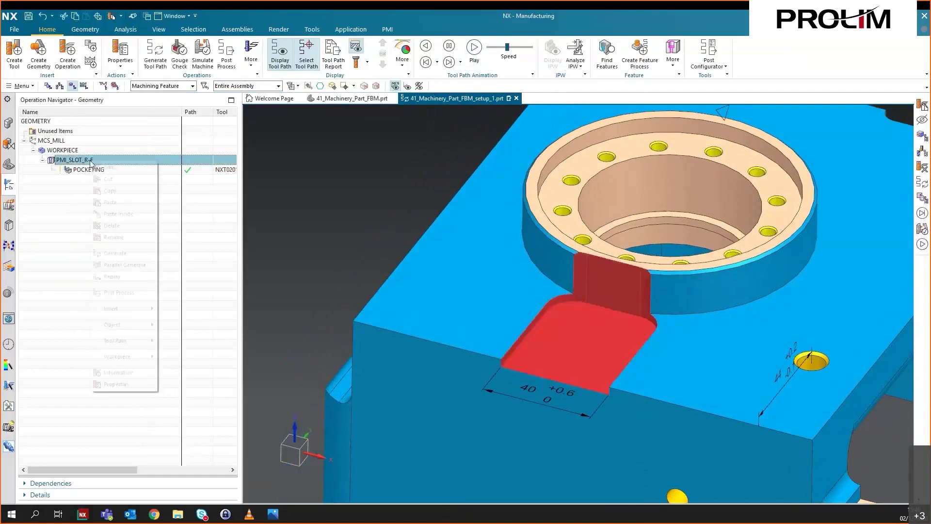
{"action": "left_click", "coordinate": [119, 202]}
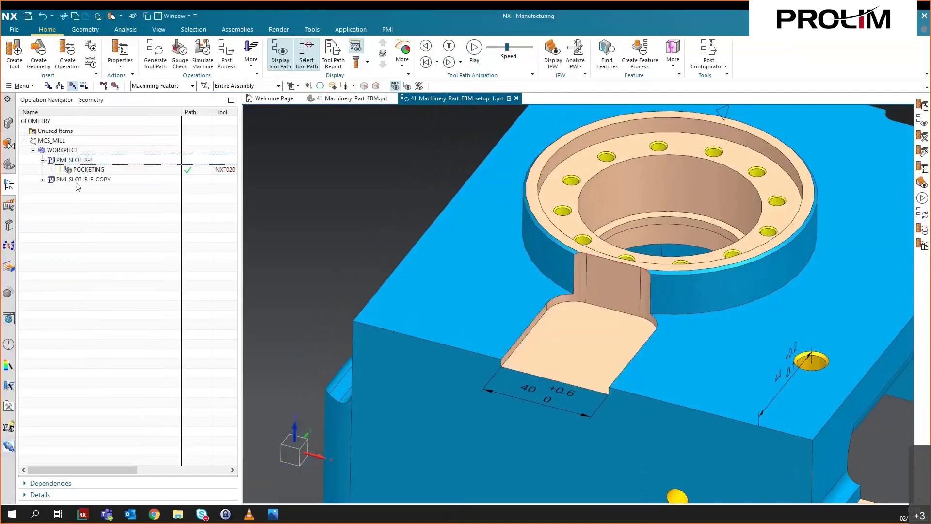
Rename the copy to PMI_SLOT_R-F_CUTCOM and open its Feature Group settings.
{"action": "left_click", "coordinate": [42, 180]}
{"action": "left_click", "coordinate": [97, 180]}
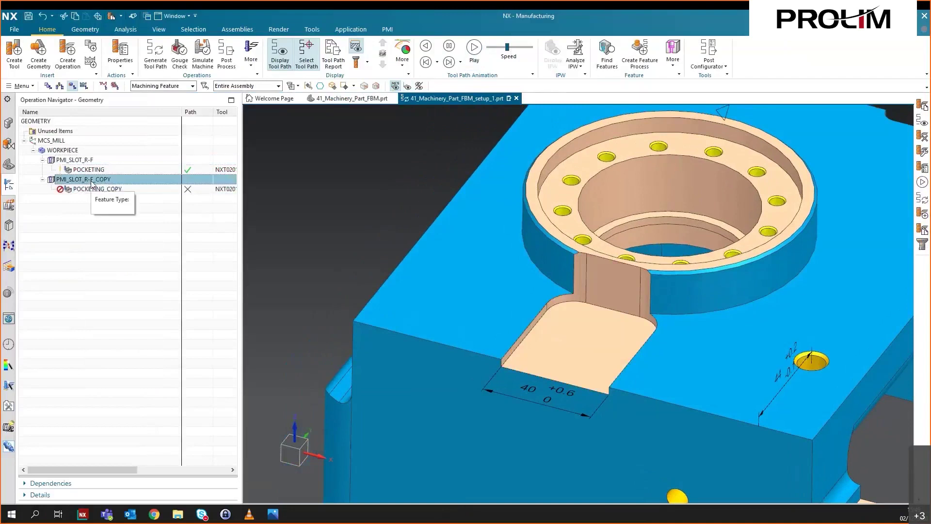
{"action": "left_click", "coordinate": [100, 179]}
{"action": "left_click", "coordinate": [98, 179]}
{"action": "key", "text": "shift+End"}
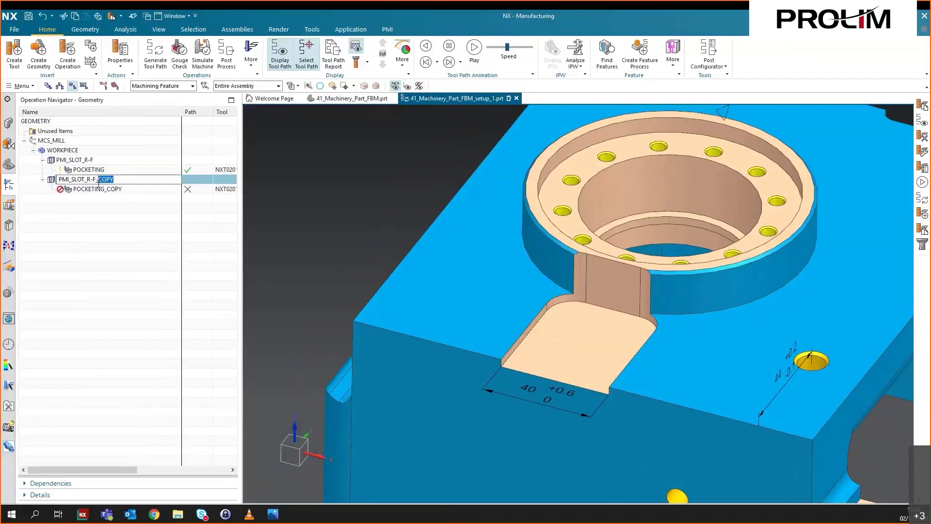
{"action": "type", "text": "CUTCOM"}
{"action": "left_click", "coordinate": [97, 233]}
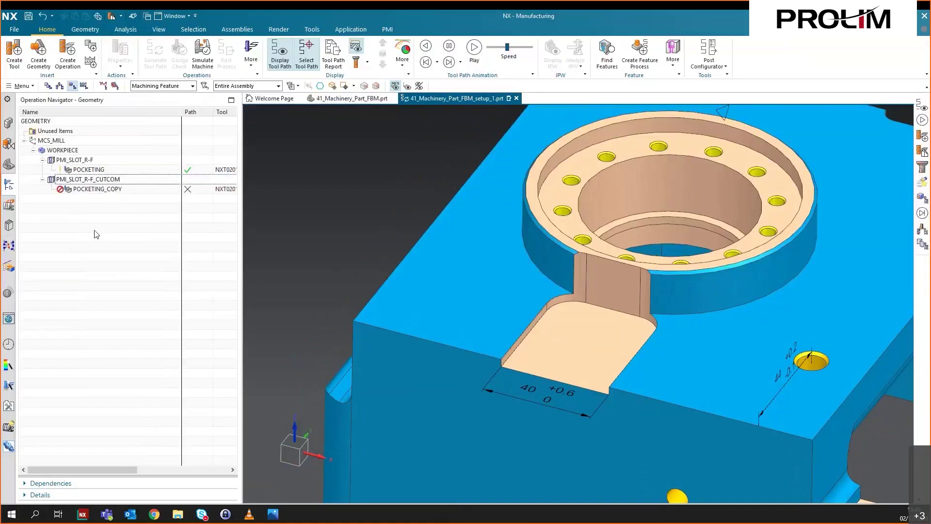
{"action": "double_click", "coordinate": [100, 181]}
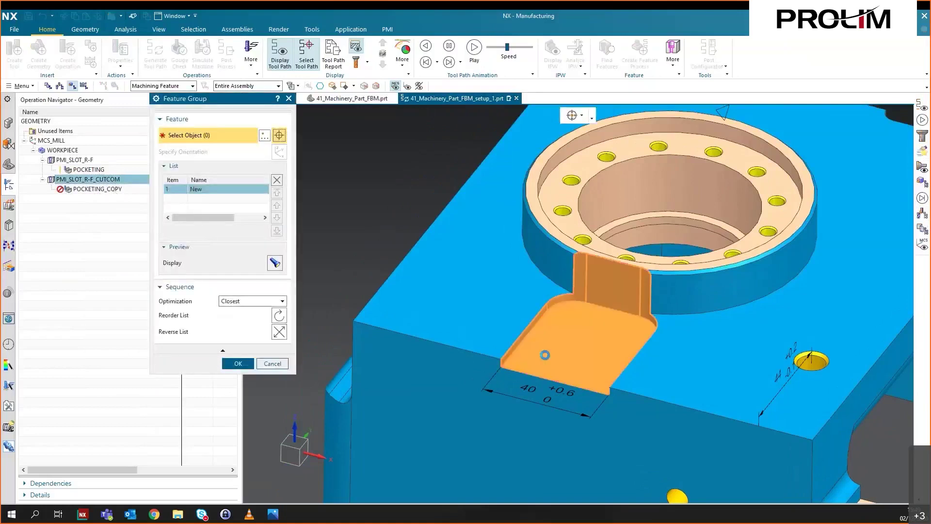
Assign the slot face to the group, then give POCKETING_COPY 0.5 wall stock and generate it.
{"action": "left_click", "coordinate": [544, 355]}
{"action": "left_click", "coordinate": [239, 364]}
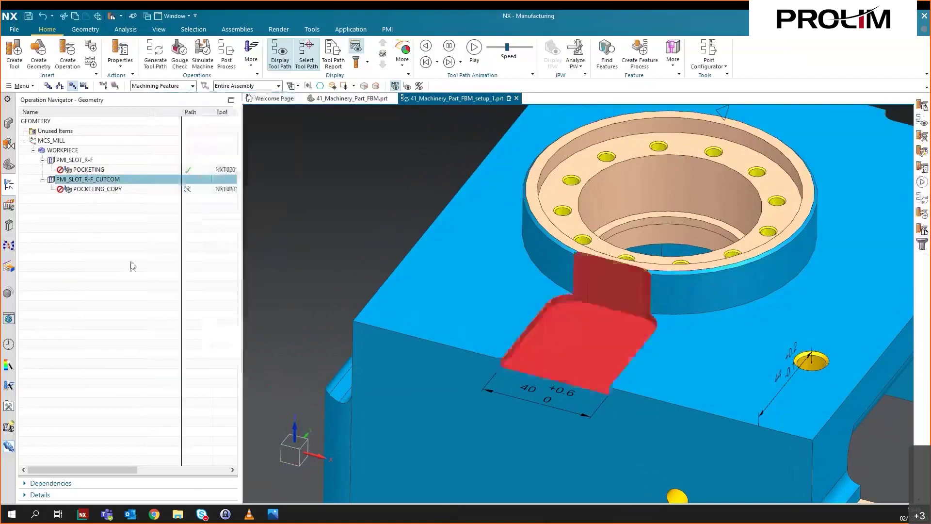
{"action": "left_click", "coordinate": [112, 190]}
{"action": "double_click", "coordinate": [113, 191]}
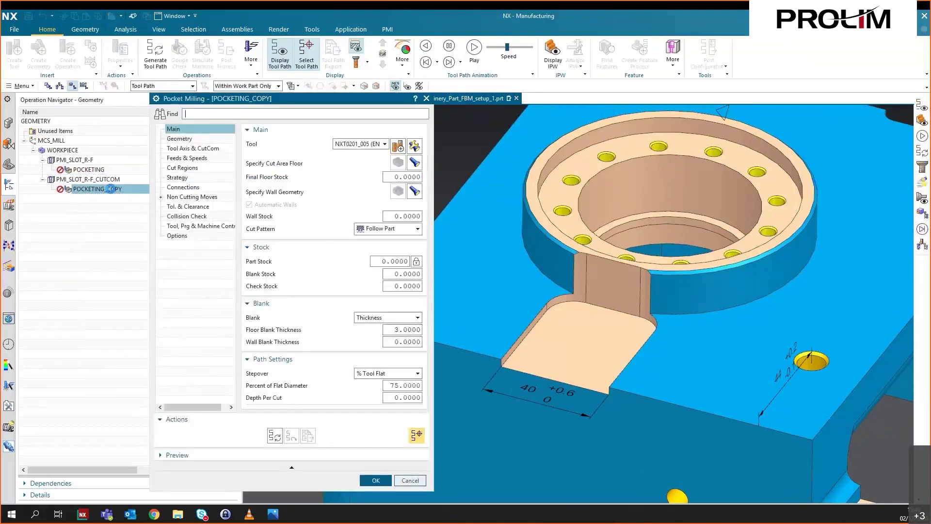
{"action": "left_click_drag", "start_coordinate": [405, 215], "coordinate": [409, 216]}
{"action": "type", "text": "5"}
{"action": "left_click", "coordinate": [275, 436]}
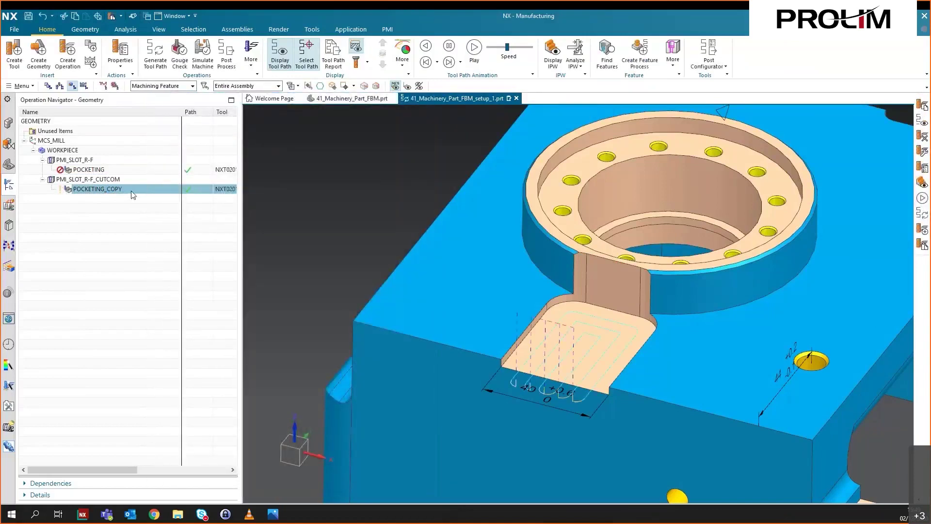
Rename POCKETING_COPY to POCKETING_R.
{"action": "left_click", "coordinate": [130, 193]}
{"action": "left_click_drag", "start_coordinate": [125, 189], "coordinate": [111, 194]}
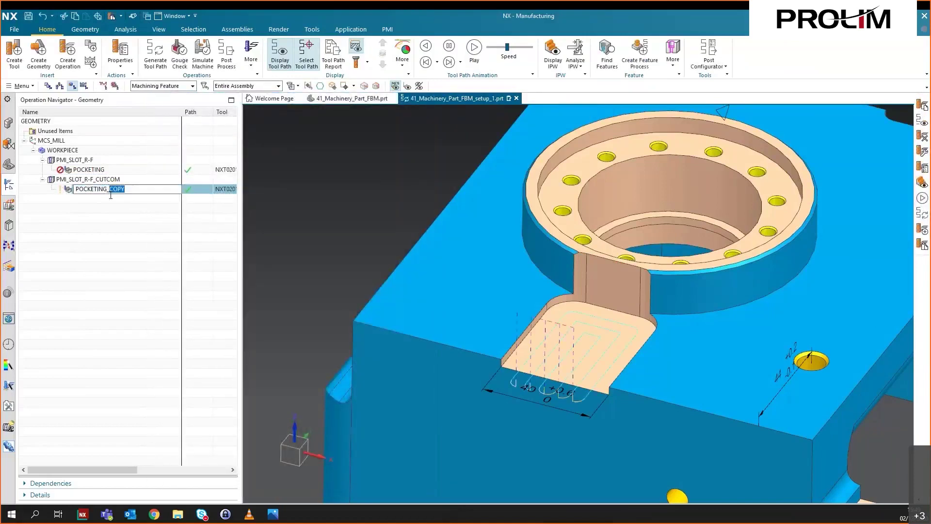
{"action": "type", "text": "F"}
{"action": "key", "text": "Return"}
Copy and paste POCKETING_R, naming the duplicate POCKETING_F.
{"action": "right_click", "coordinate": [111, 190]}
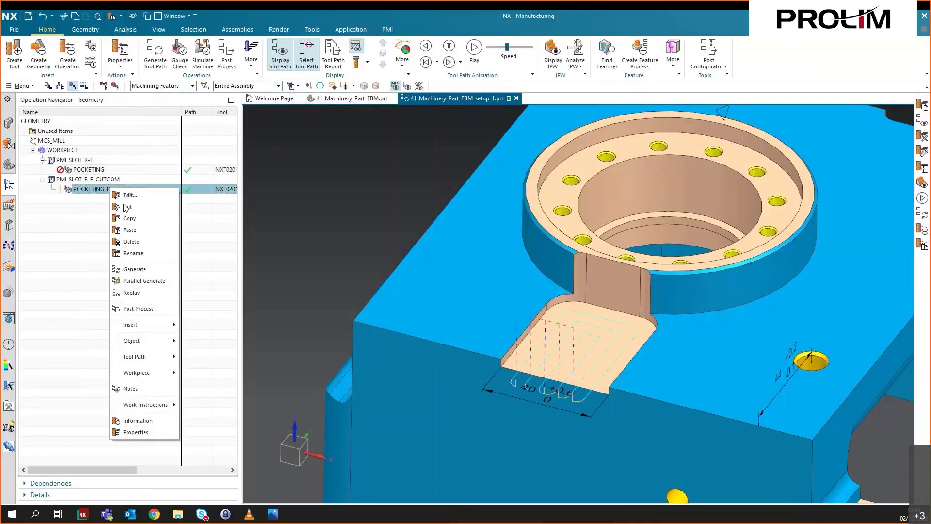
{"action": "right_click", "coordinate": [112, 194]}
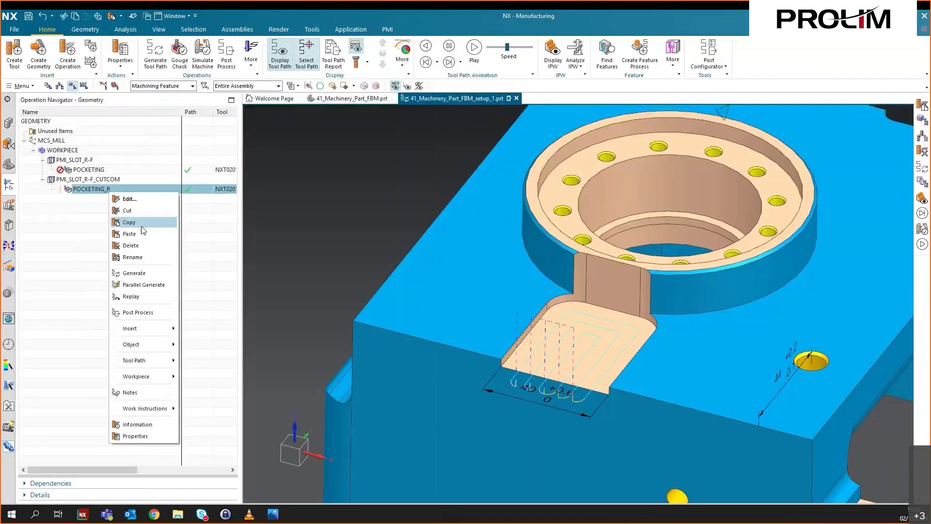
{"action": "left_click", "coordinate": [129, 222]}
{"action": "key", "text": "ctrl+v"}
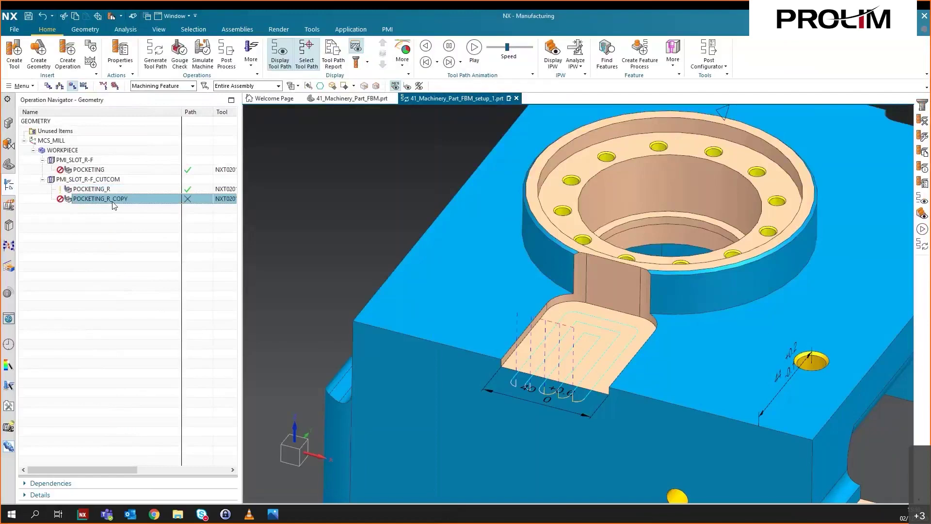
{"action": "left_click", "coordinate": [113, 205]}
{"action": "left_click_drag", "start_coordinate": [130, 200], "coordinate": [111, 211]}
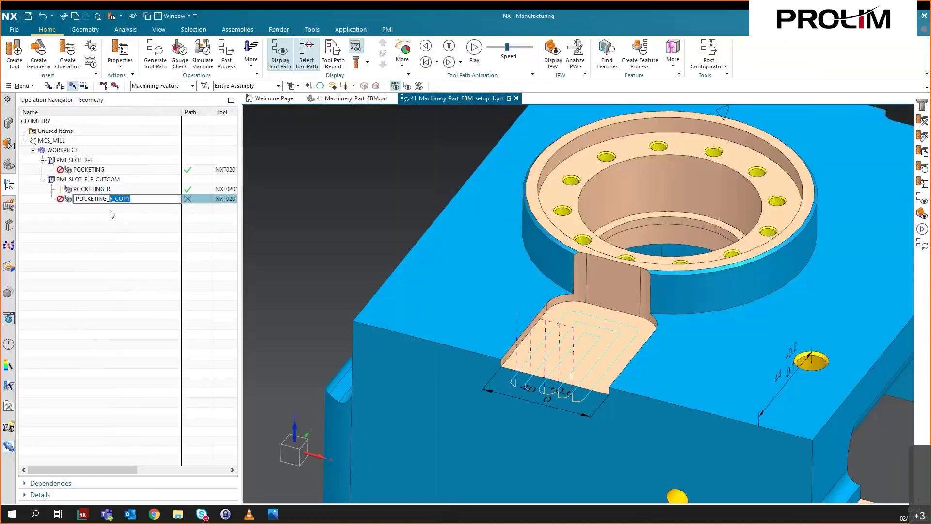
{"action": "type", "text": "F"}
{"action": "key", "text": "Return"}
{"action": "left_click", "coordinate": [110, 204]}
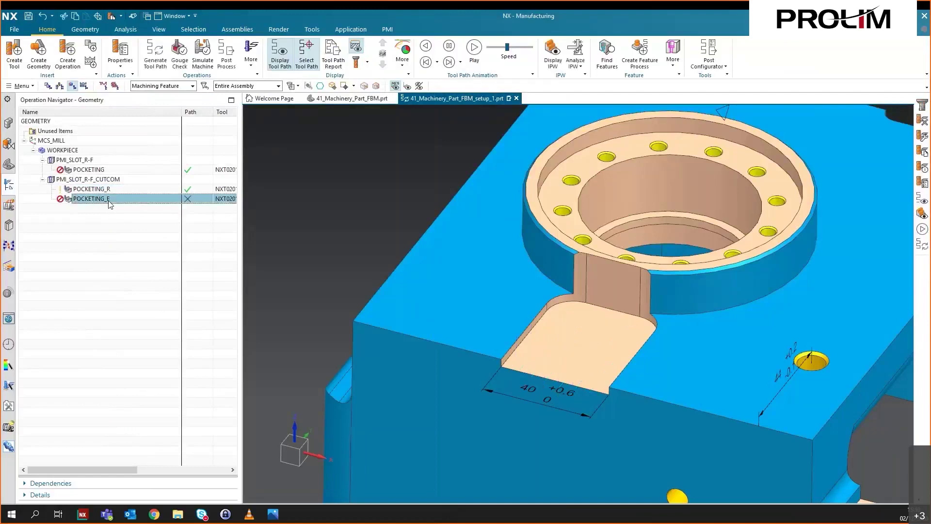
Set POCKETING_F to Profile cut pattern with Final Finish Pass cutcom and contact/tracking data output.
{"action": "double_click", "coordinate": [110, 203]}
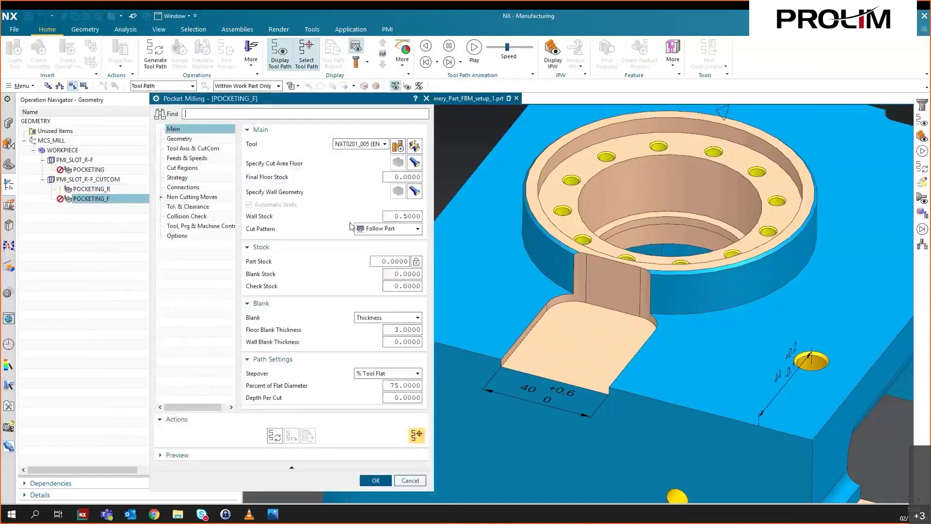
{"action": "left_click", "coordinate": [410, 231]}
{"action": "left_click", "coordinate": [401, 261]}
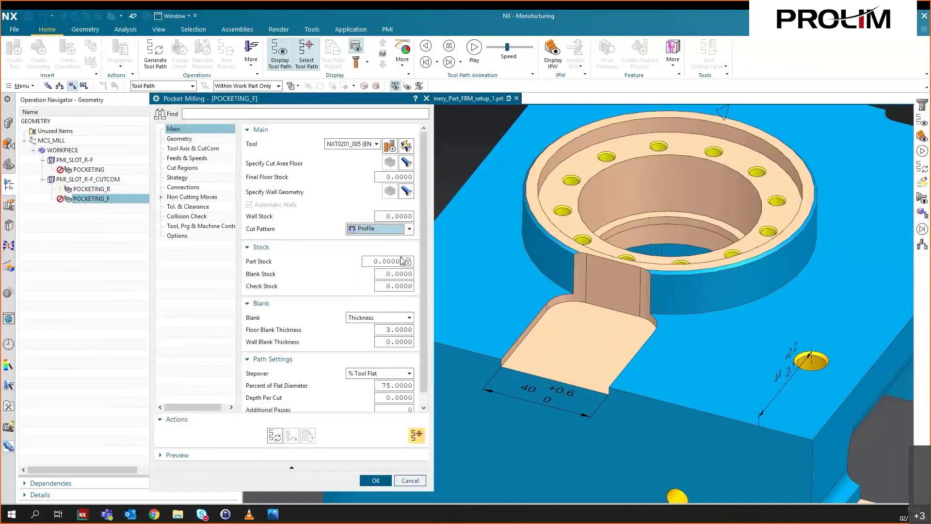
{"action": "left_click", "coordinate": [196, 148]}
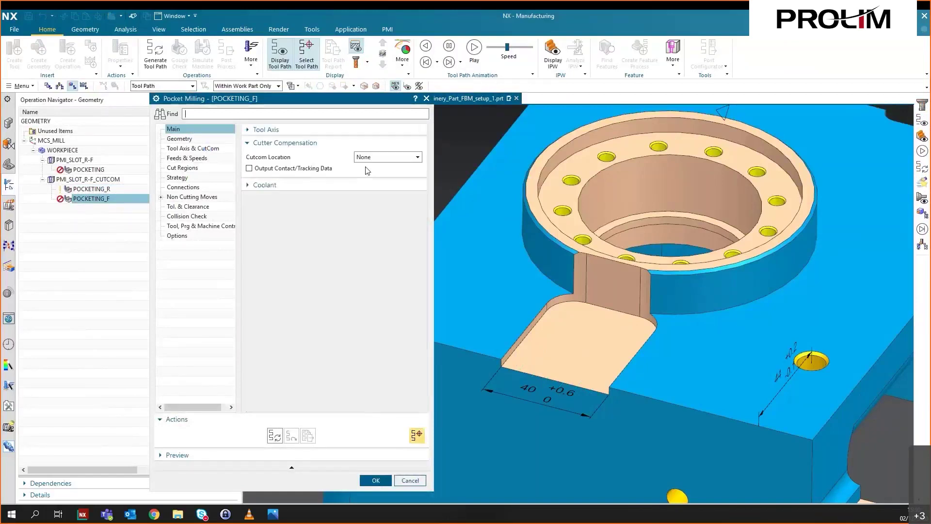
{"action": "left_click", "coordinate": [379, 157]}
{"action": "left_click", "coordinate": [376, 183]}
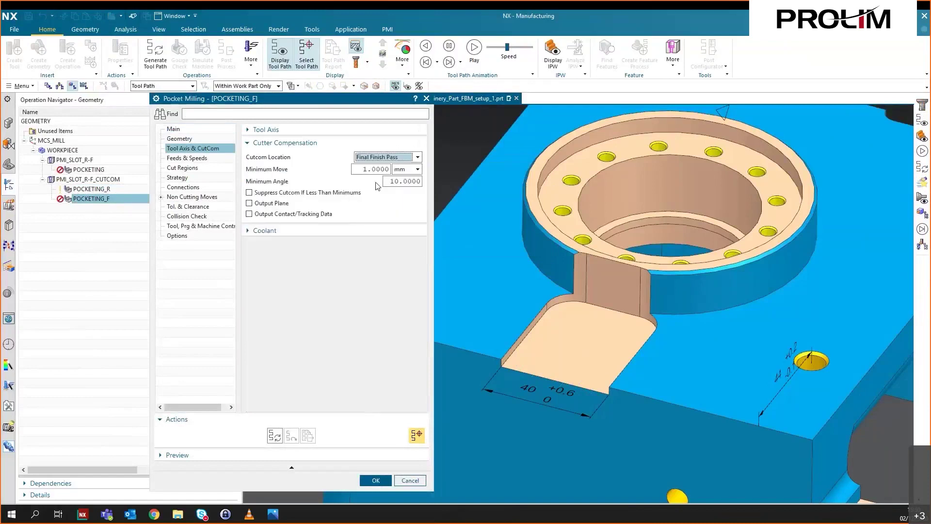
{"action": "left_click", "coordinate": [277, 214]}
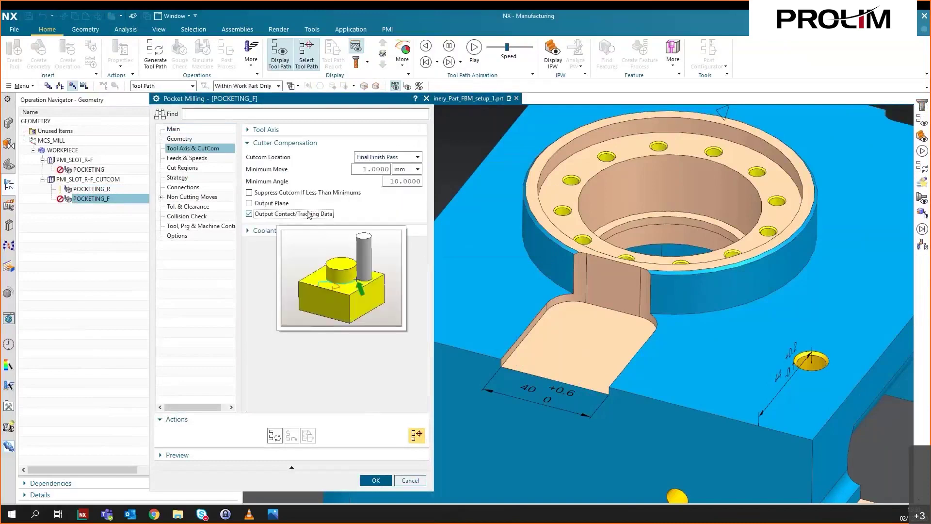
Generate and accept the finishing tool path, then play its animation.
{"action": "left_click", "coordinate": [275, 435]}
{"action": "left_click", "coordinate": [376, 481]}
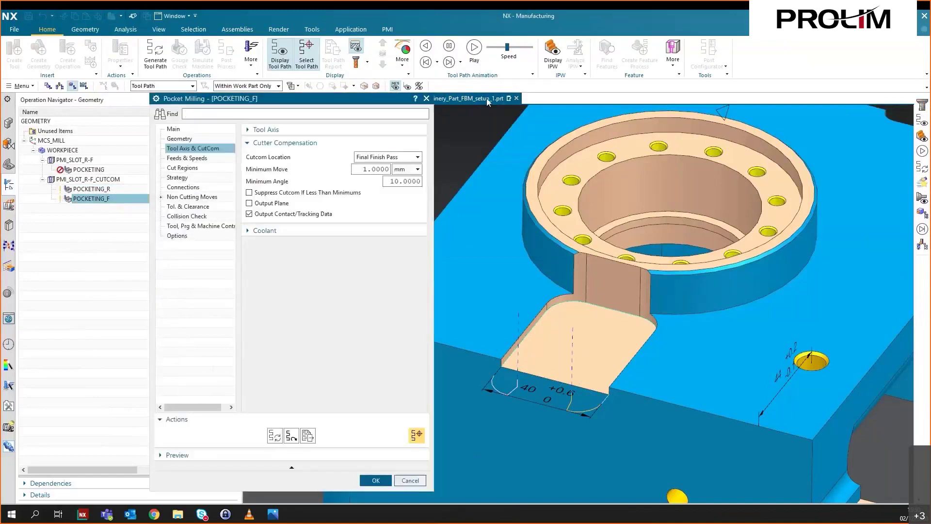
{"action": "left_click", "coordinate": [473, 49]}
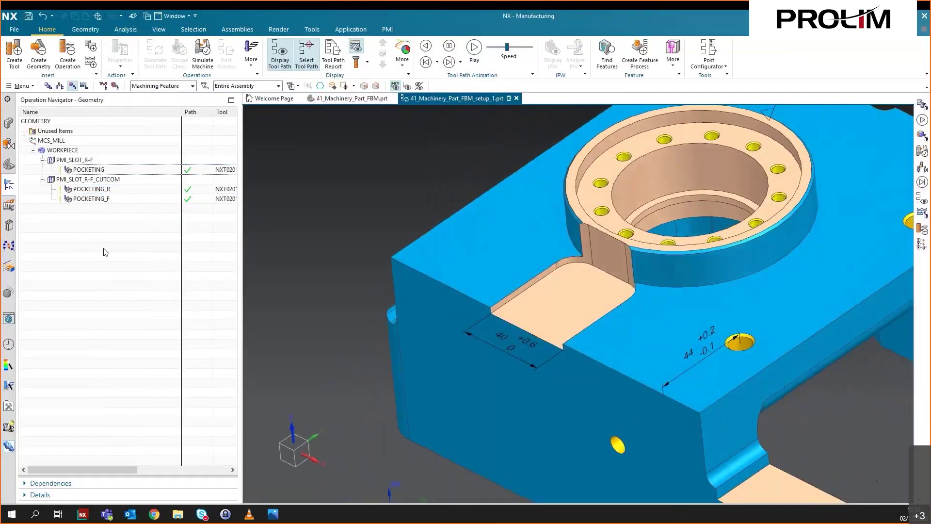
Open Teach Operation Sets for PMI_SLOT_R-F and reveal the LENGTH tolerance limits.
{"action": "left_click", "coordinate": [86, 164]}
{"action": "right_click", "coordinate": [87, 164]}
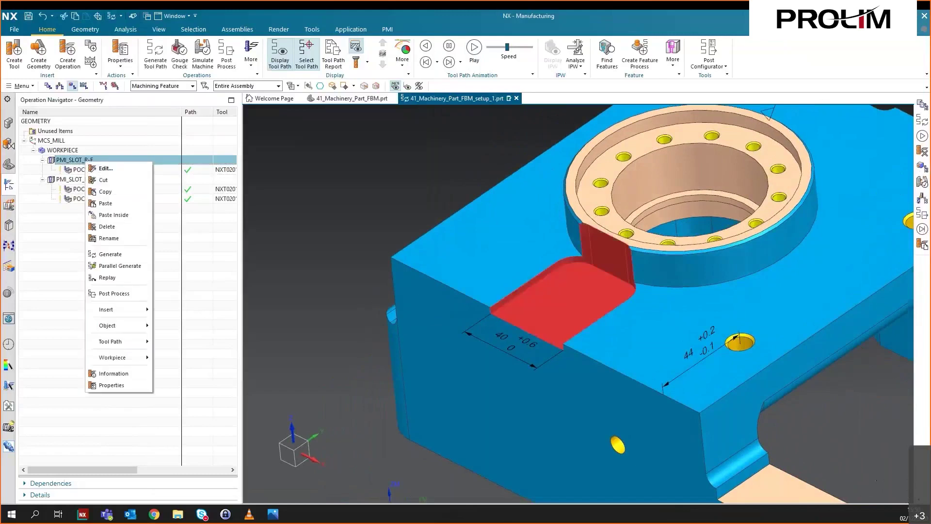
{"action": "mouse_move", "coordinate": [122, 325]}
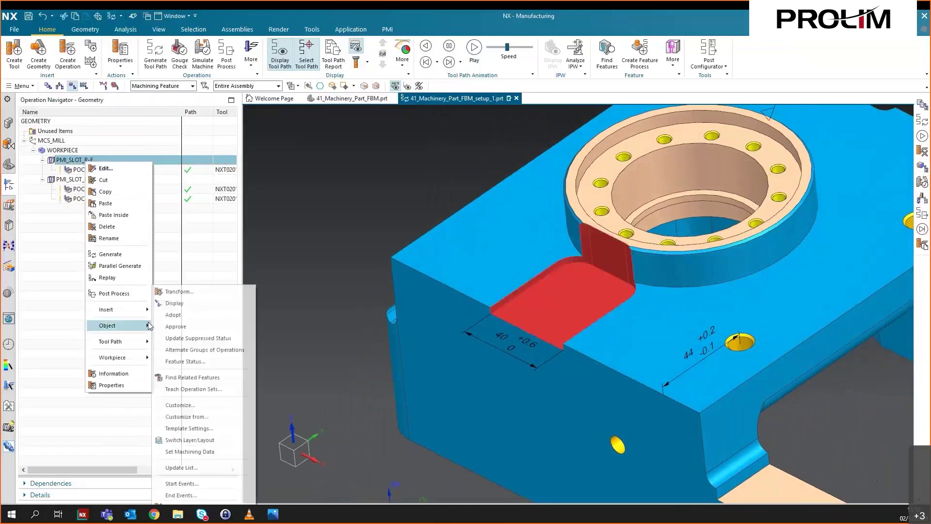
{"action": "left_click", "coordinate": [210, 389]}
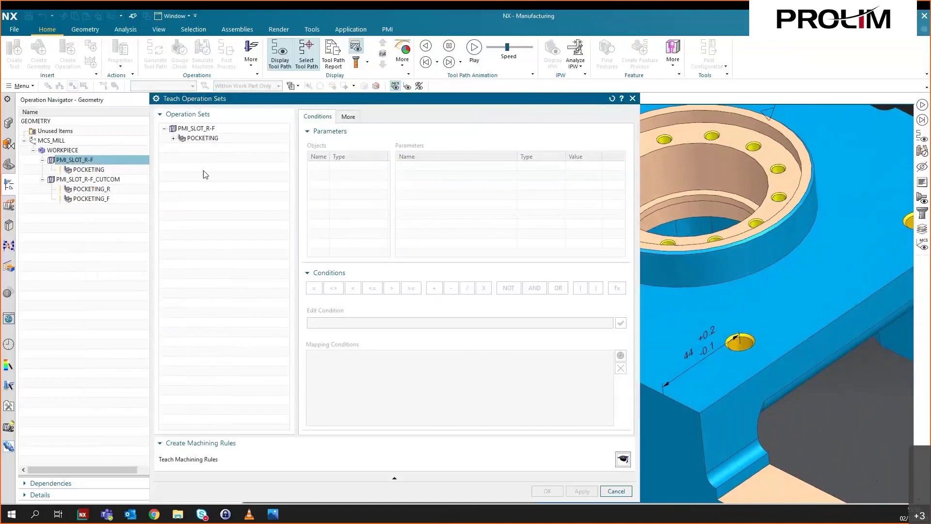
{"action": "left_click", "coordinate": [201, 131]}
{"action": "left_click", "coordinate": [203, 139]}
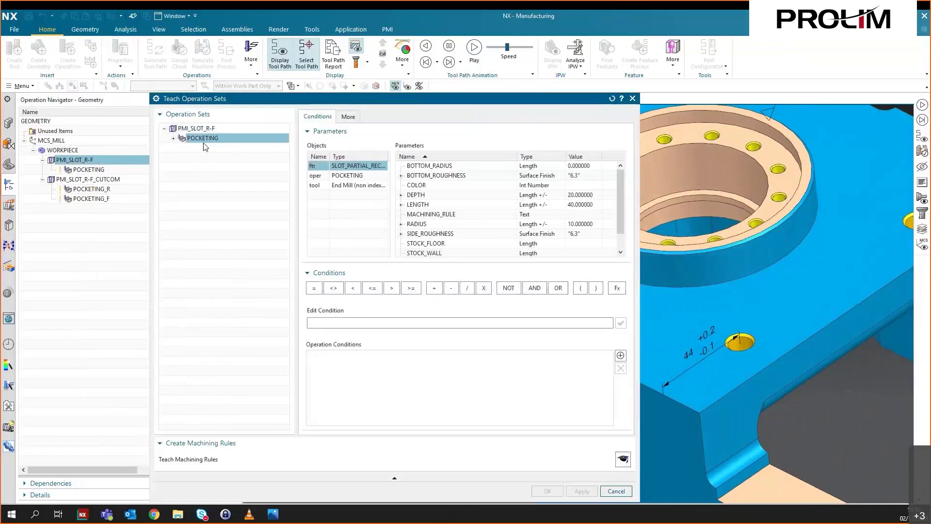
{"action": "left_click", "coordinate": [204, 130]}
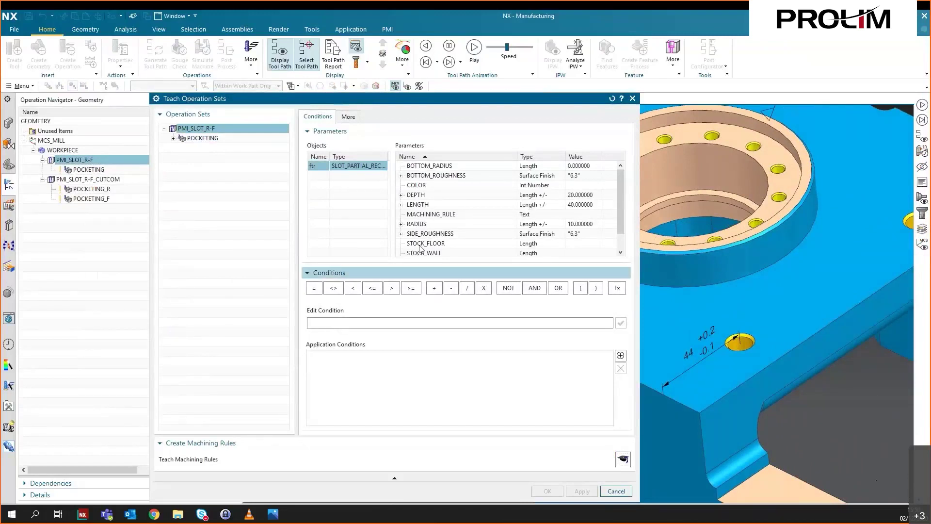
{"action": "left_click", "coordinate": [402, 204]}
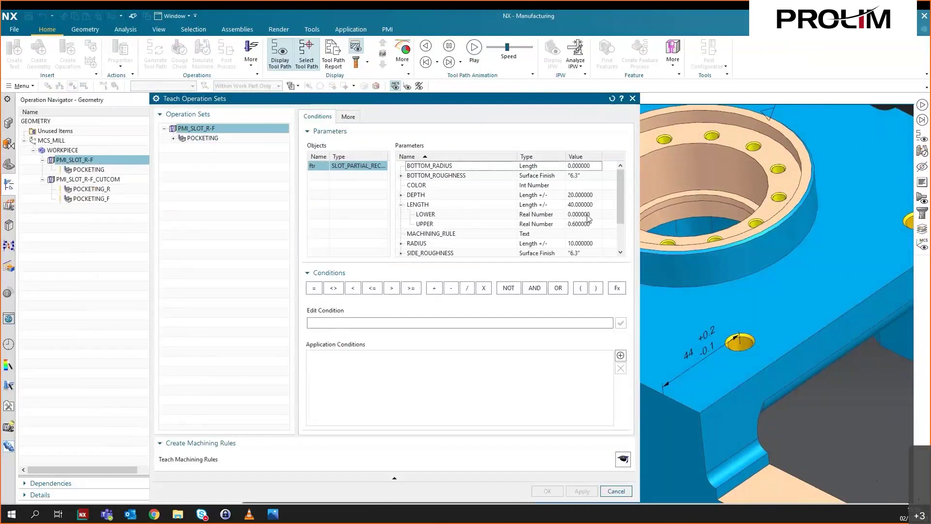
Build and add the condition ((ftr.LENGTH.LOWER*-1)+ftr.LENGTH.UPPER)>0.2.
{"action": "left_click", "coordinate": [581, 289]}
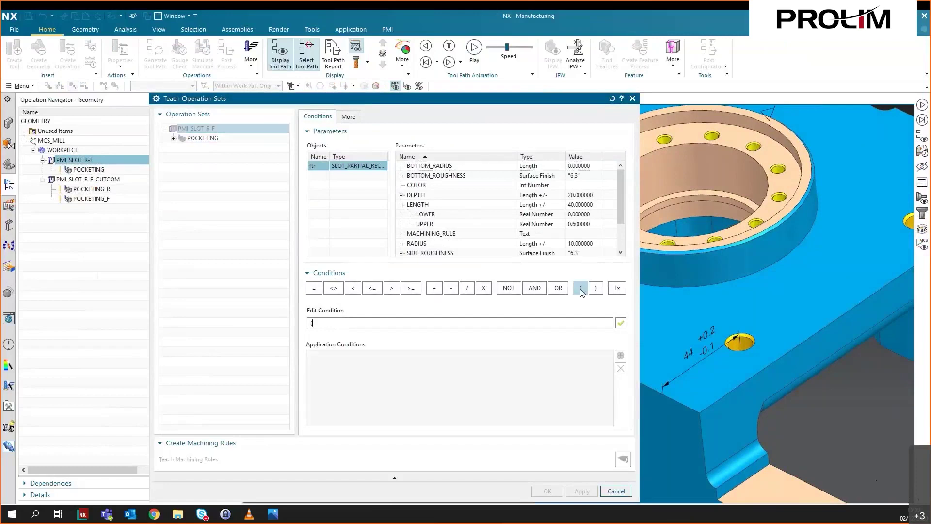
{"action": "left_click", "coordinate": [581, 289]}
{"action": "double_click", "coordinate": [445, 216]}
{"action": "left_click", "coordinate": [485, 288]}
{"action": "type", "text": "-1"}
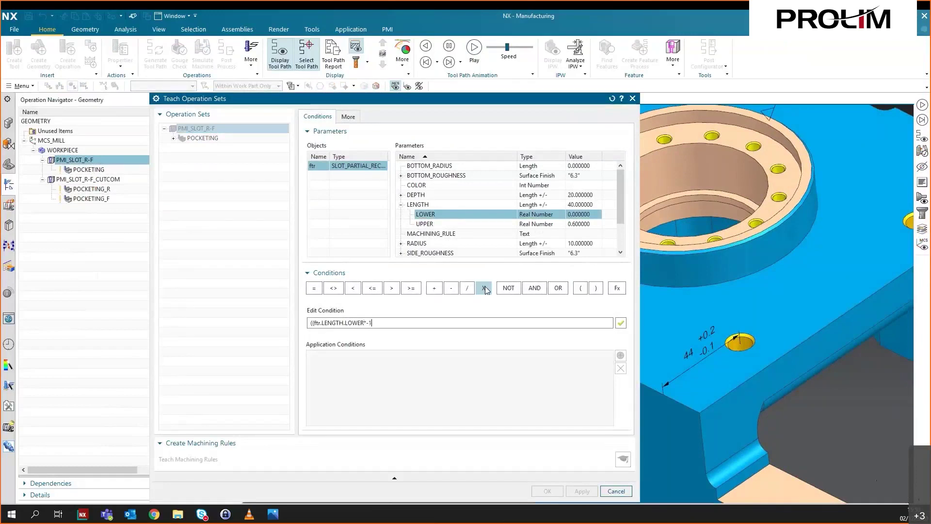
{"action": "left_click", "coordinate": [596, 288]}
{"action": "left_click", "coordinate": [434, 288]}
{"action": "double_click", "coordinate": [552, 226]}
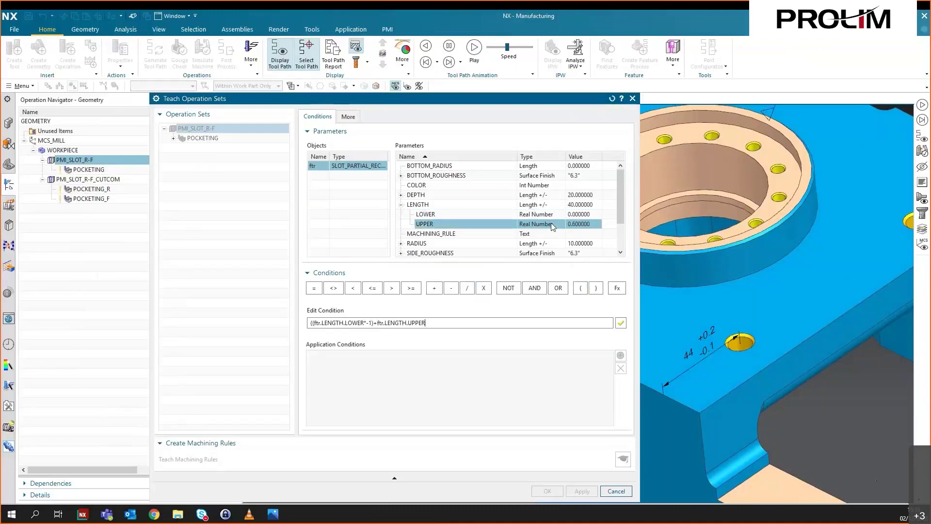
{"action": "left_click", "coordinate": [596, 288]}
{"action": "left_click", "coordinate": [392, 289]}
{"action": "type", "text": "0.2"}
{"action": "left_click", "coordinate": [622, 324]}
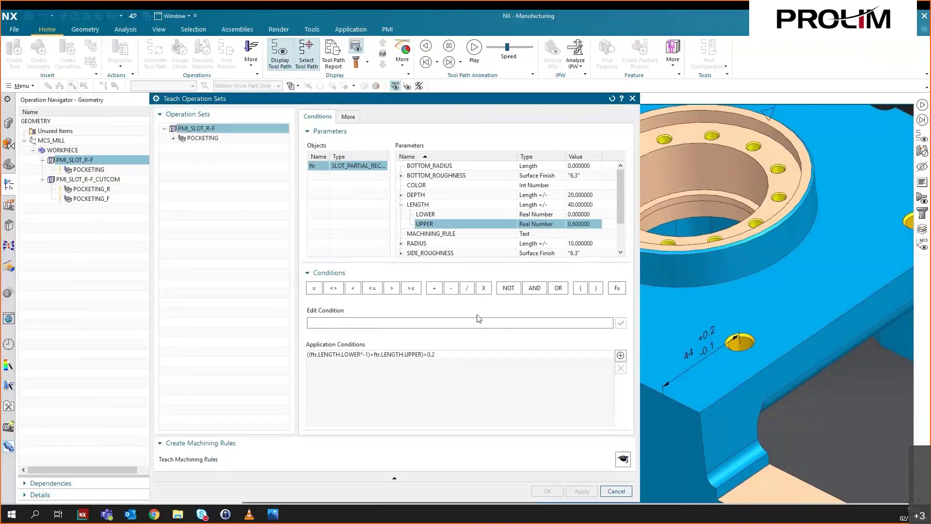
Teach the machining rules and copy the condition text for reuse.
{"action": "left_click", "coordinate": [621, 460]}
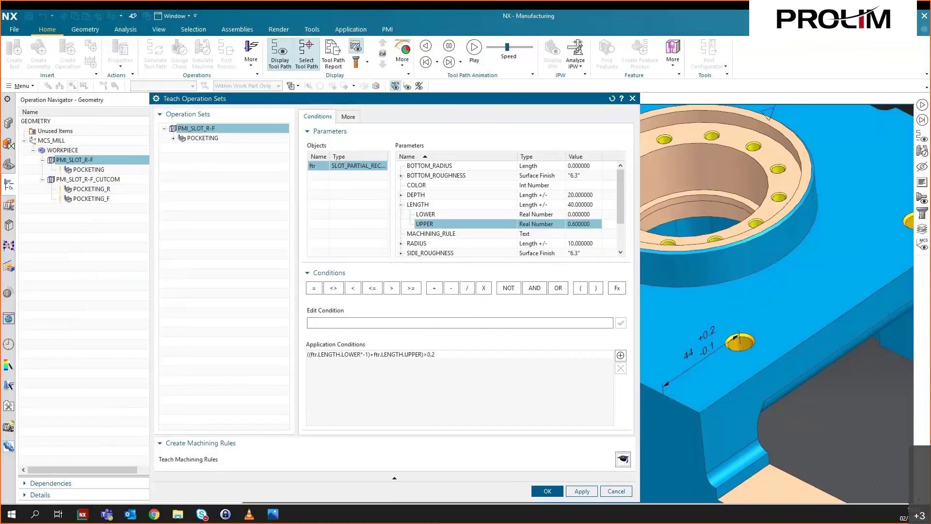
{"action": "left_click", "coordinate": [427, 354]}
{"action": "left_click_drag", "start_coordinate": [439, 323], "coordinate": [311, 323]}
{"action": "key", "text": "ctrl+c"}
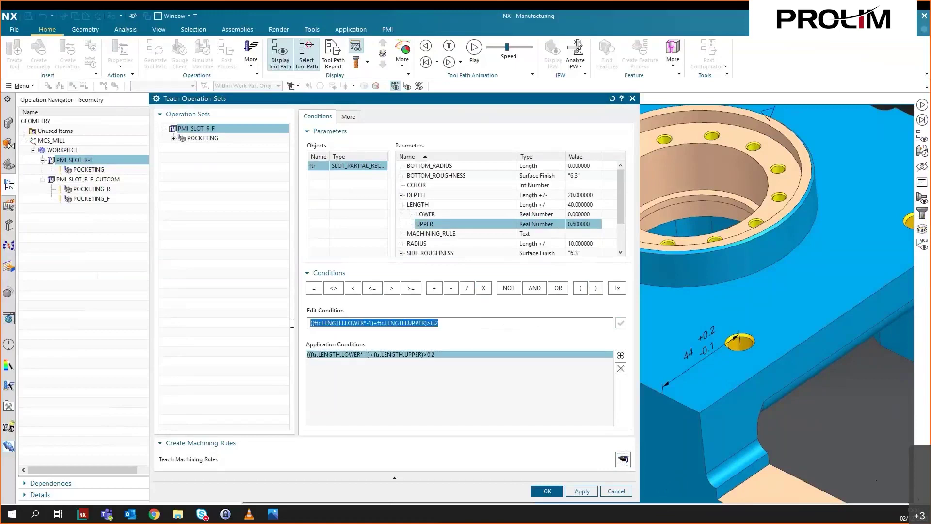
Close the first teaching dialog and open Teach Operation Sets for PMI_SLOT_R-F_CUTCOM.
{"action": "left_click", "coordinate": [548, 491]}
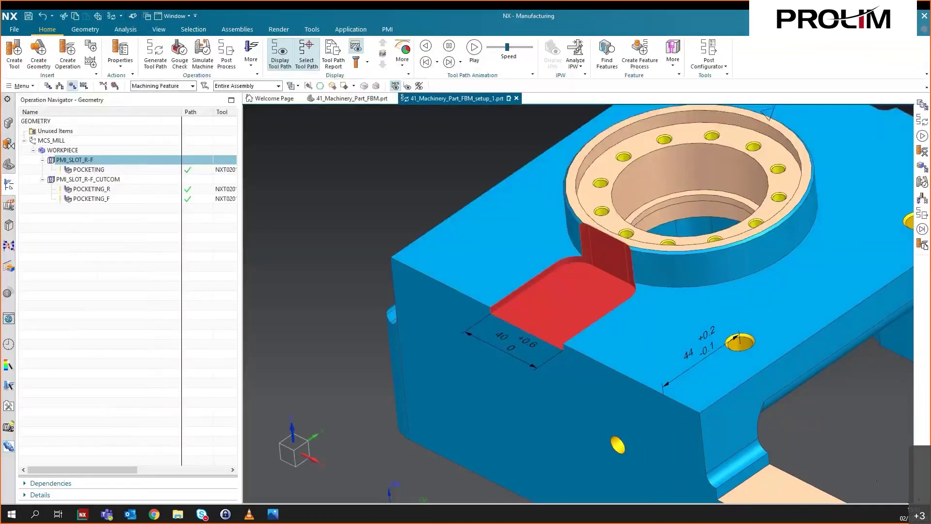
{"action": "left_click", "coordinate": [102, 180]}
{"action": "right_click", "coordinate": [102, 180]}
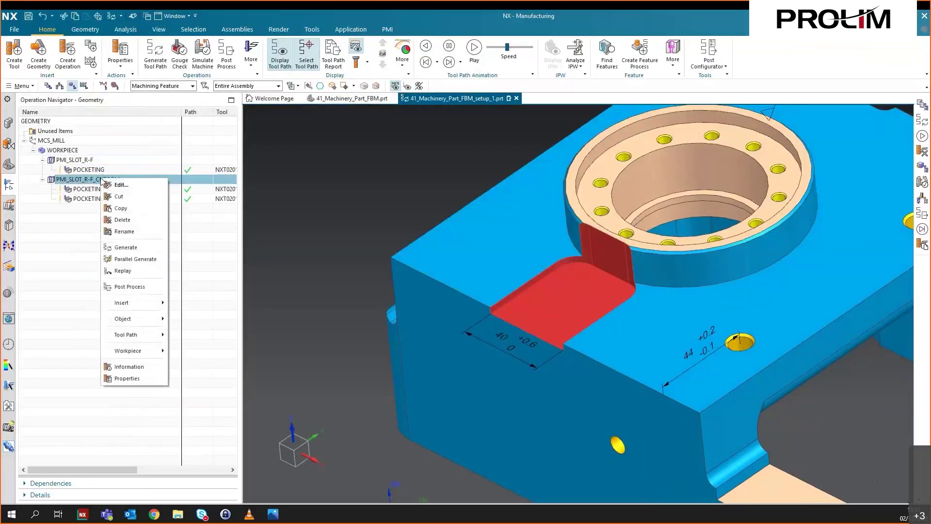
{"action": "mouse_move", "coordinate": [125, 318]}
{"action": "left_click", "coordinate": [227, 390]}
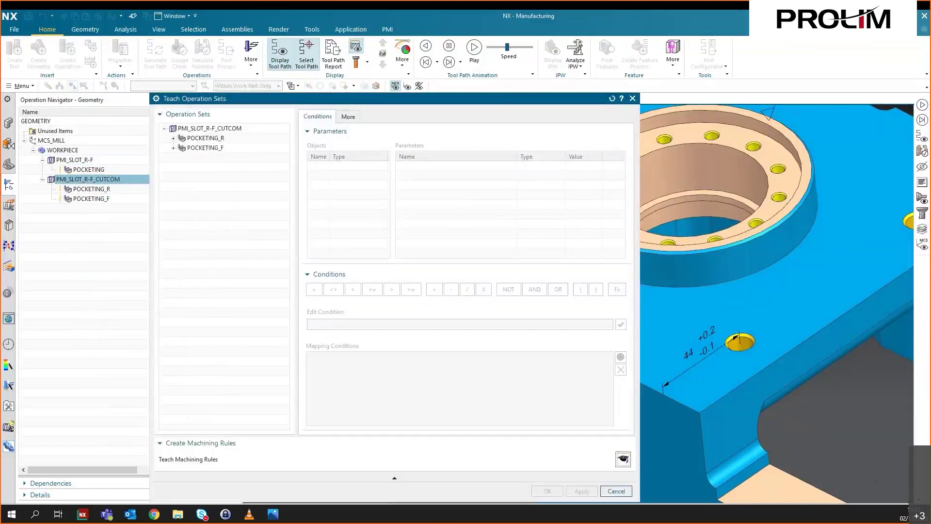
{"action": "left_click", "coordinate": [212, 138]}
{"action": "left_click", "coordinate": [206, 148]}
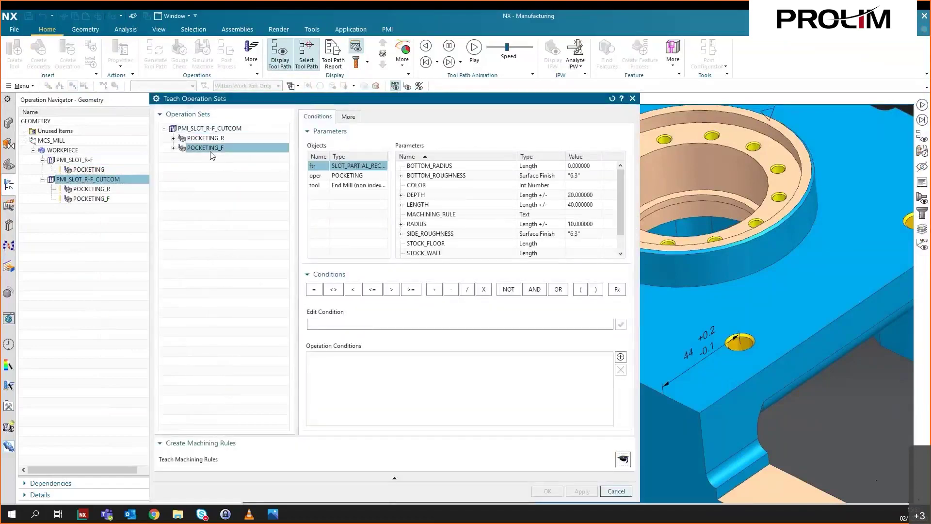
{"action": "left_click", "coordinate": [209, 128]}
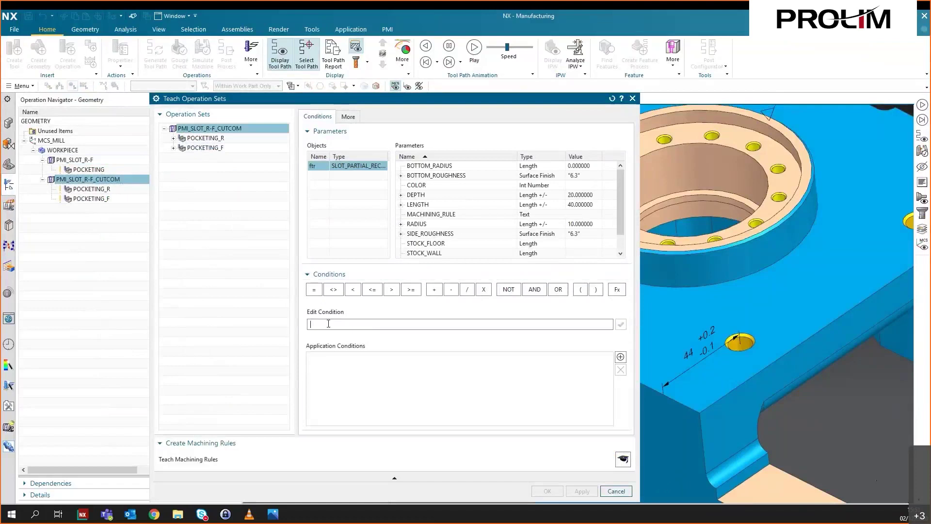
Add the pasted condition with <= 0.2, teach the machining rules, and confirm.
{"action": "left_click", "coordinate": [427, 324]}
{"action": "key", "text": "ctrl+v"}
{"action": "left_click_drag", "start_coordinate": [427, 324], "coordinate": [431, 324]}
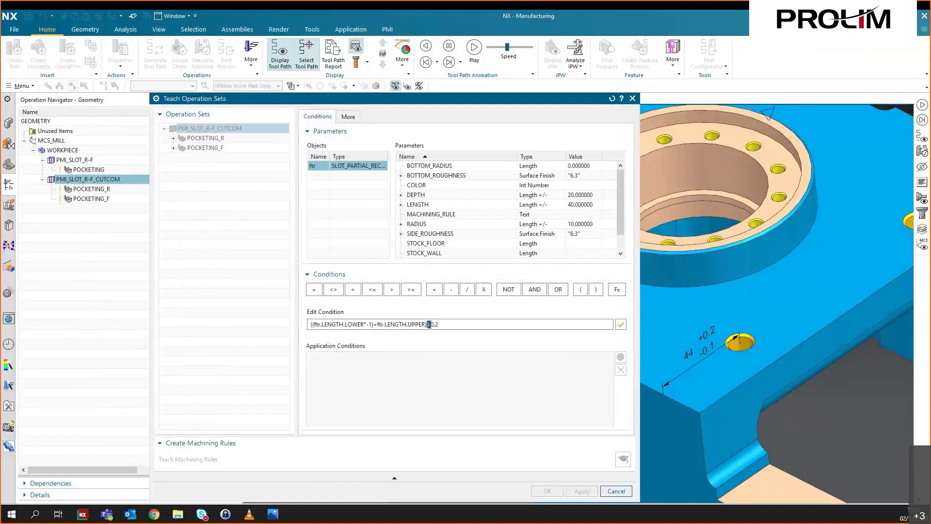
{"action": "left_click", "coordinate": [374, 293]}
{"action": "left_click", "coordinate": [622, 325]}
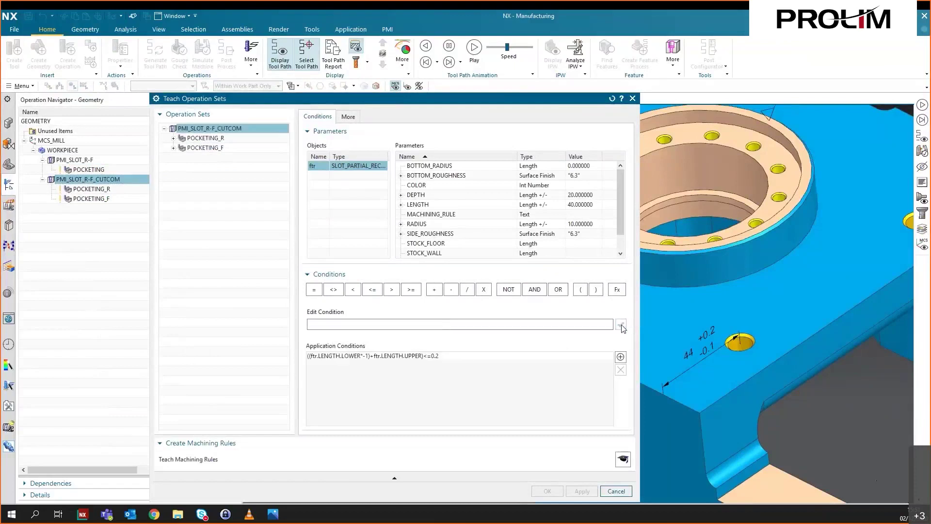
{"action": "left_click", "coordinate": [623, 459]}
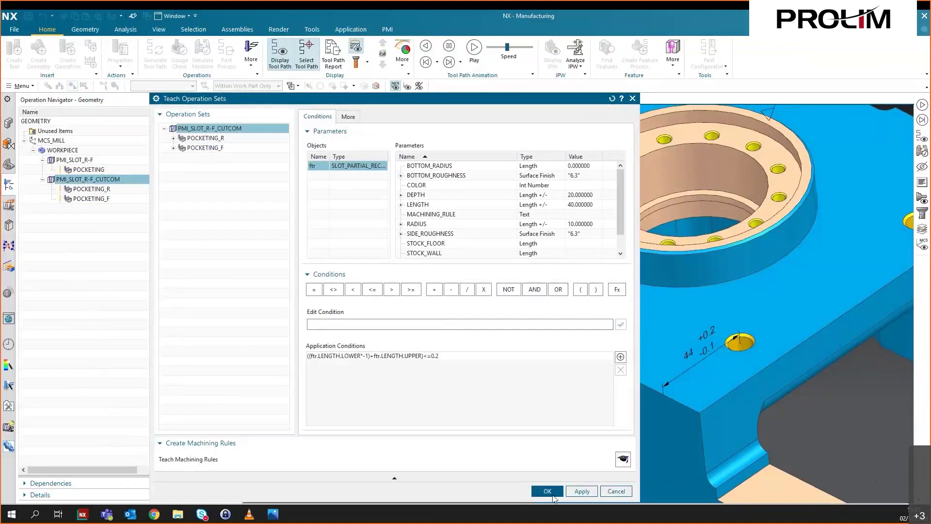
{"action": "left_click", "coordinate": [553, 494]}
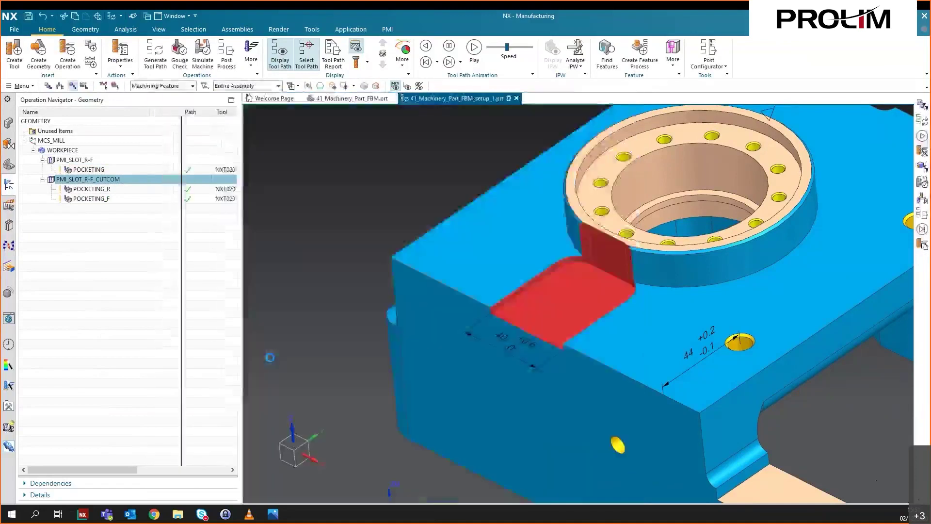
Delete all existing PMI_SLOT groups and their operations.
{"action": "left_click", "coordinate": [90, 161]}
{"action": "mouse_move", "coordinate": [91, 161]}
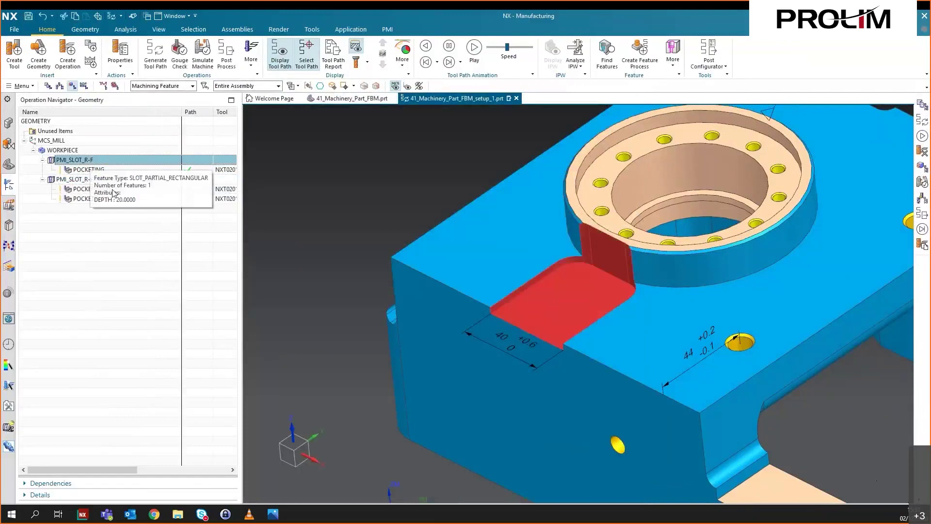
{"action": "left_click", "coordinate": [104, 198], "text": "shift"}
{"action": "right_click", "coordinate": [104, 199]}
{"action": "left_click", "coordinate": [129, 237]}
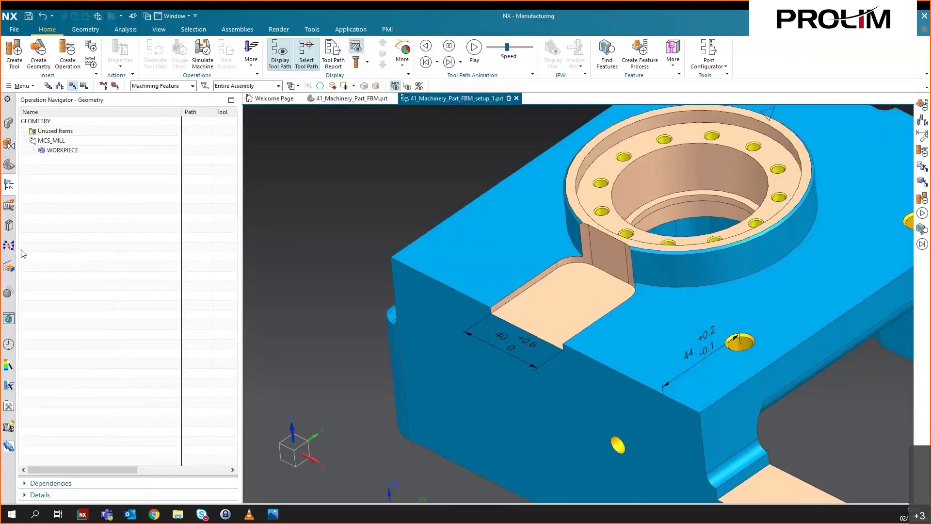
Create a feature process for SLOT_PARTIAL_RECTANGULAR_2 using only the SLOT_PARTIAL_RECTANGULAR operation sets.
{"action": "left_click", "coordinate": [8, 267]}
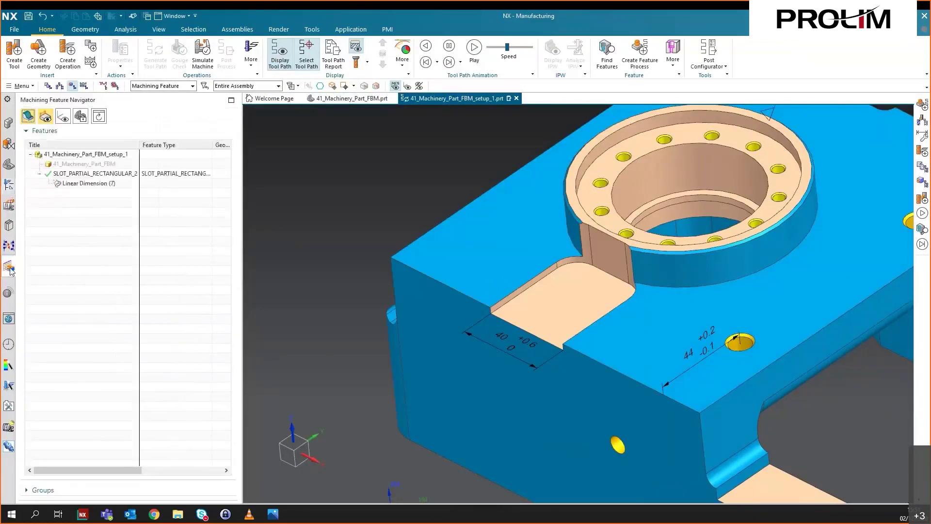
{"action": "left_click", "coordinate": [100, 173]}
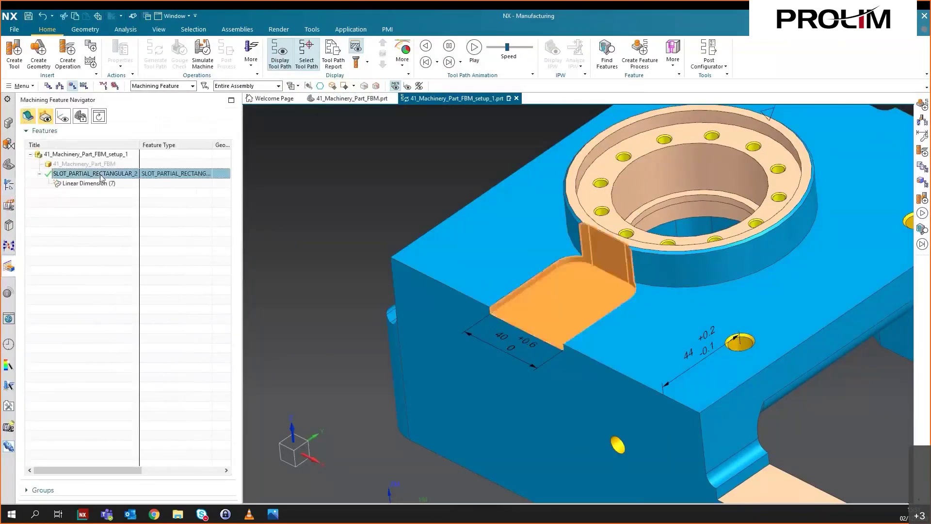
{"action": "left_click", "coordinate": [637, 69]}
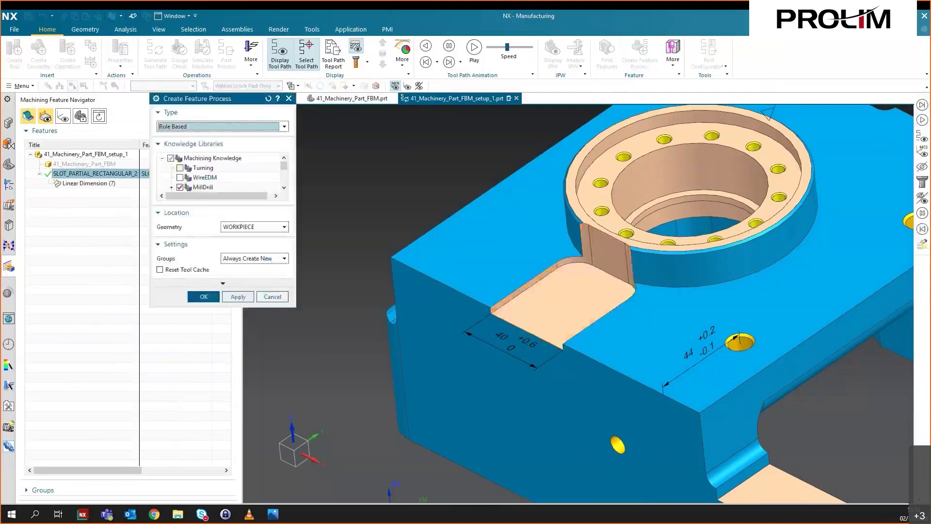
{"action": "left_click", "coordinate": [180, 188]}
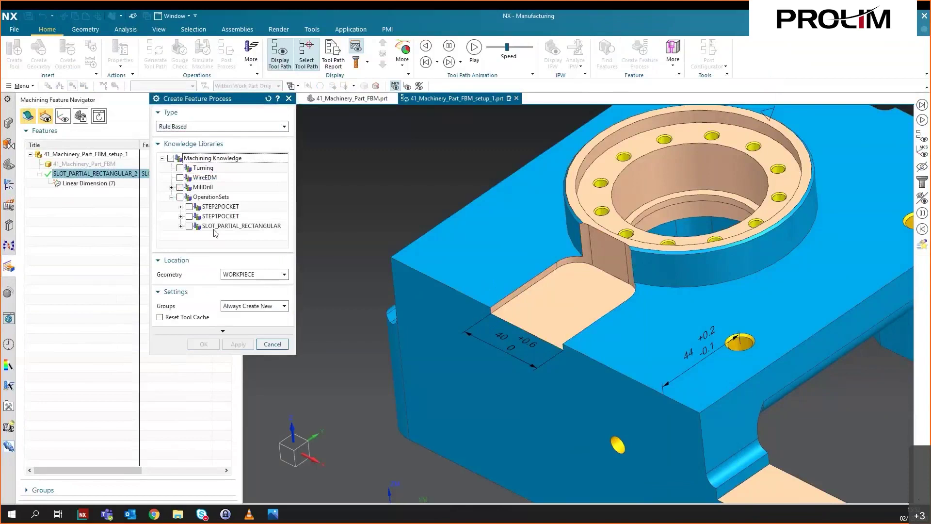
{"action": "left_click", "coordinate": [181, 226]}
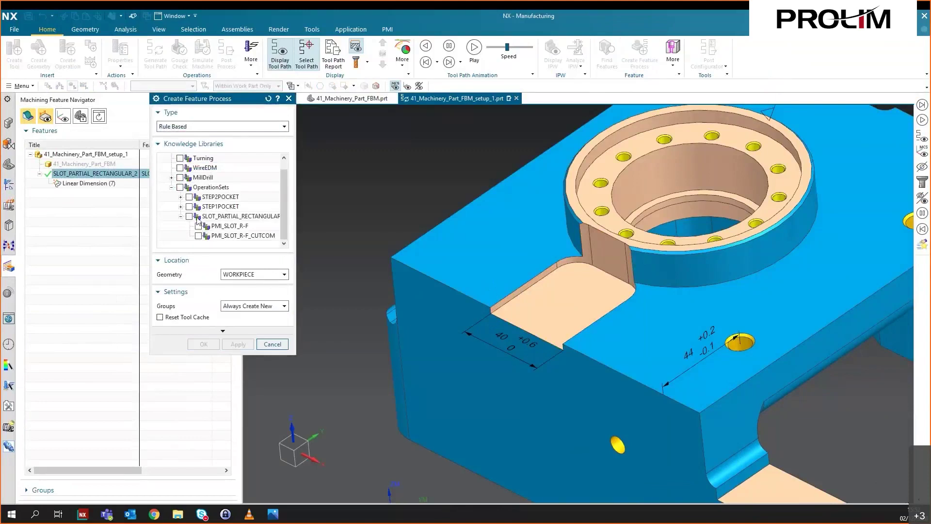
{"action": "left_click", "coordinate": [190, 216]}
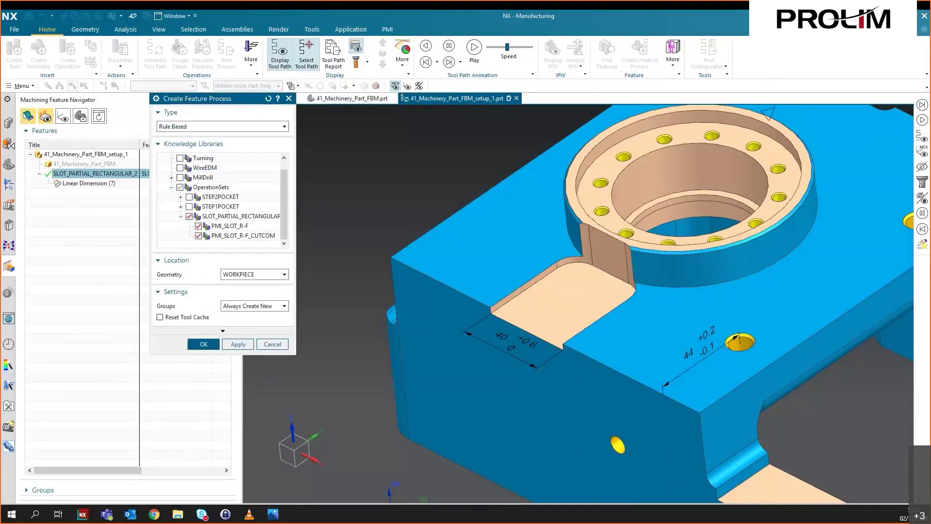
{"action": "left_click", "coordinate": [202, 344]}
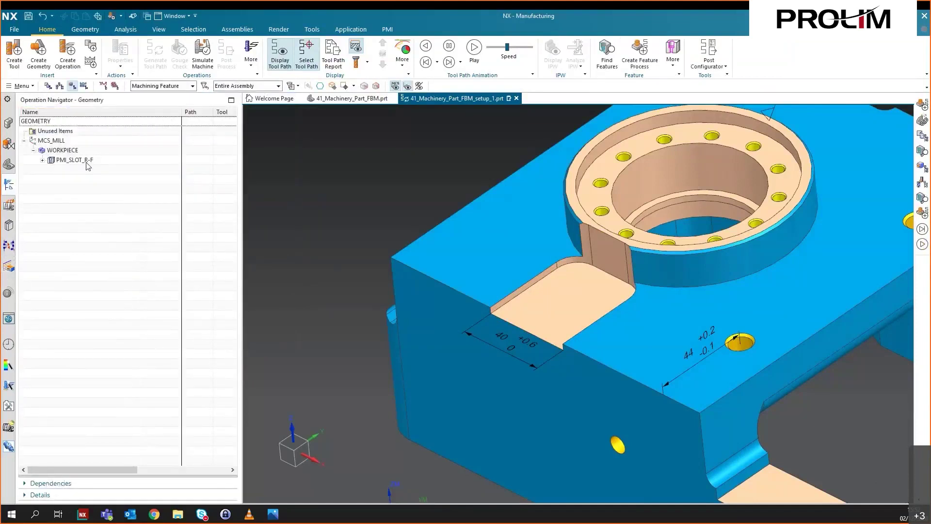
Generate the toolpath for the POCKETING operation under PMI_SLOT_R-F.
{"action": "left_click", "coordinate": [88, 161]}
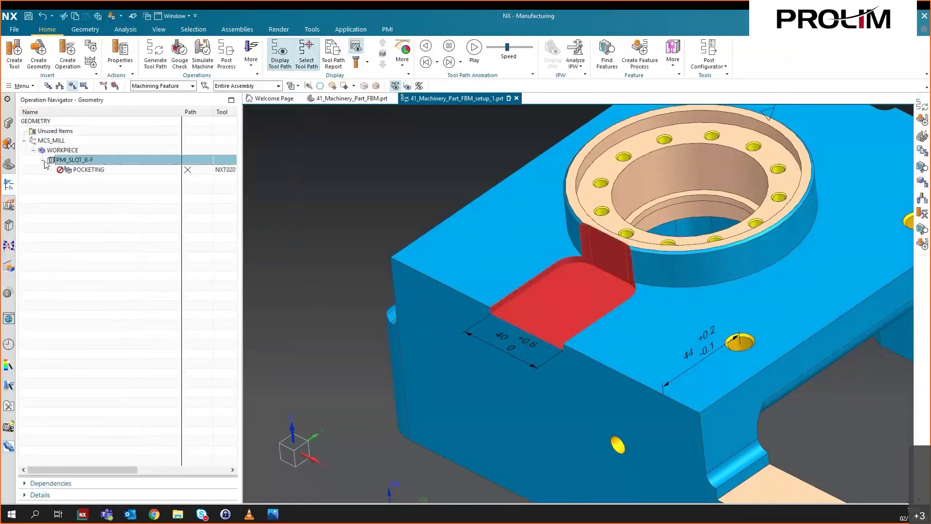
{"action": "left_click", "coordinate": [93, 170]}
{"action": "right_click", "coordinate": [93, 170]}
{"action": "left_click", "coordinate": [139, 240]}
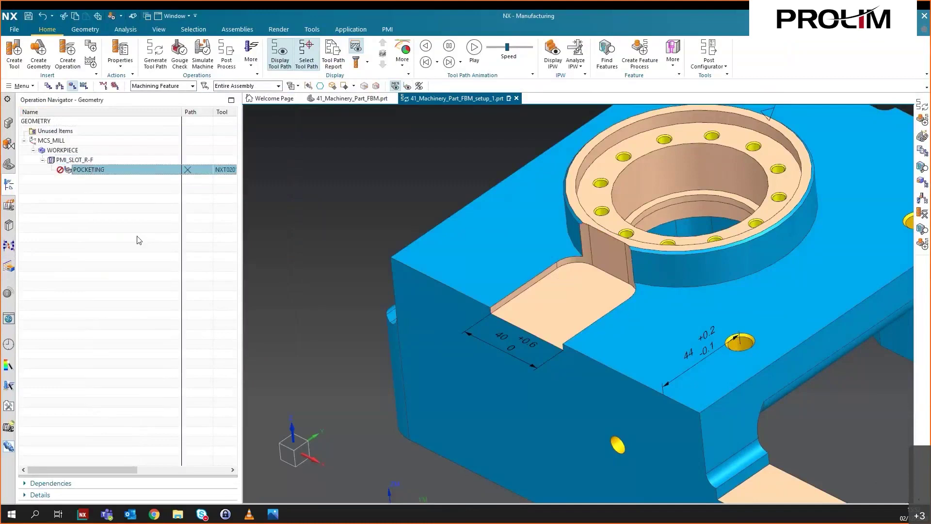
{"action": "left_click", "coordinate": [138, 240]}
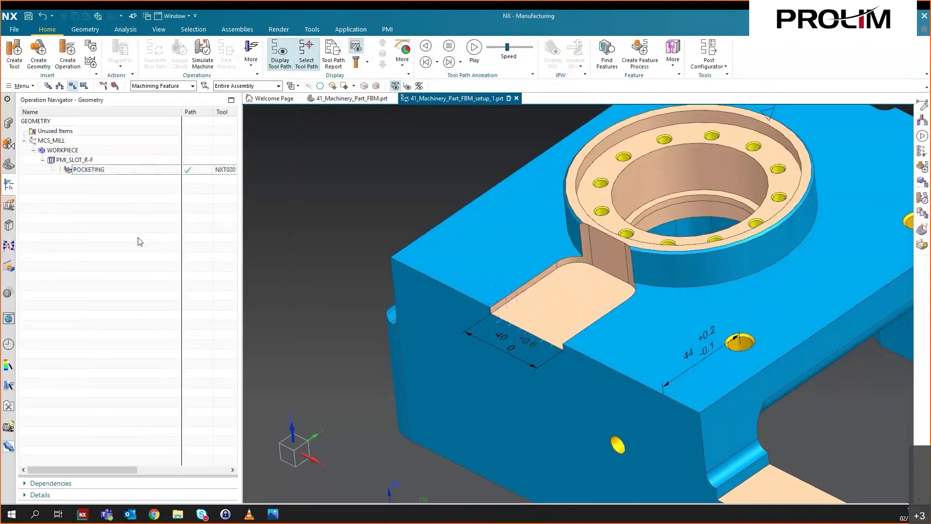
Check the slot's 40 +0.6 dimension in top view, then switch to 41_Machinery_Part_FBM.prt.
{"action": "key", "text": "F8"}
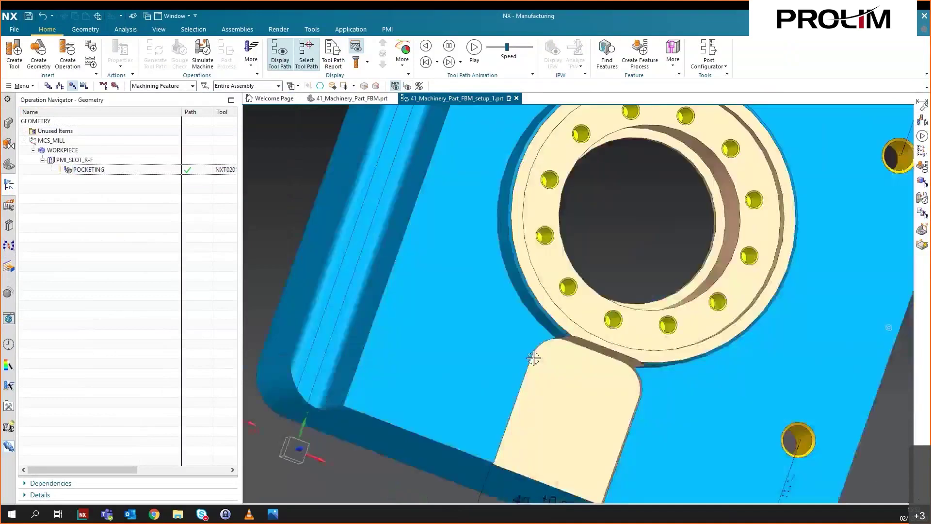
{"action": "scroll", "coordinate": [475, 321], "scroll_direction": "up", "scroll_amount": 5}
{"action": "left_click", "coordinate": [426, 246]}
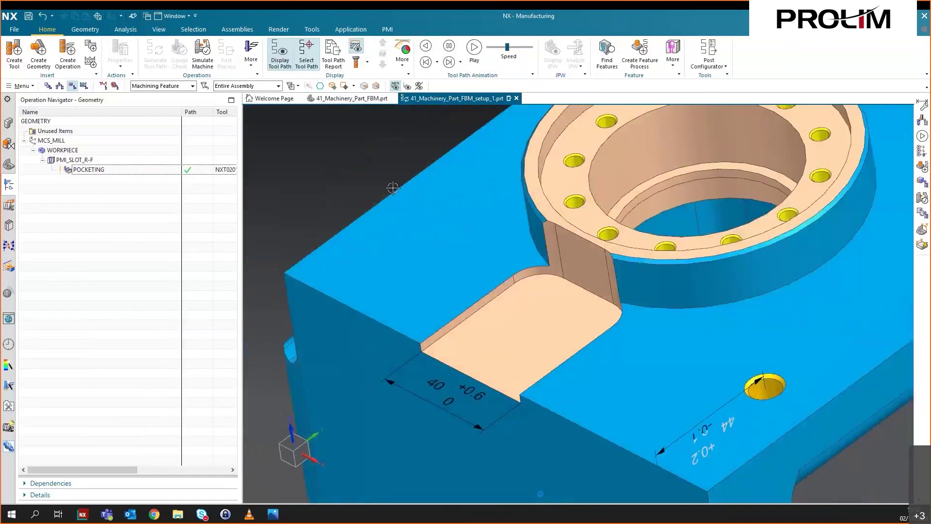
{"action": "left_click", "coordinate": [359, 101]}
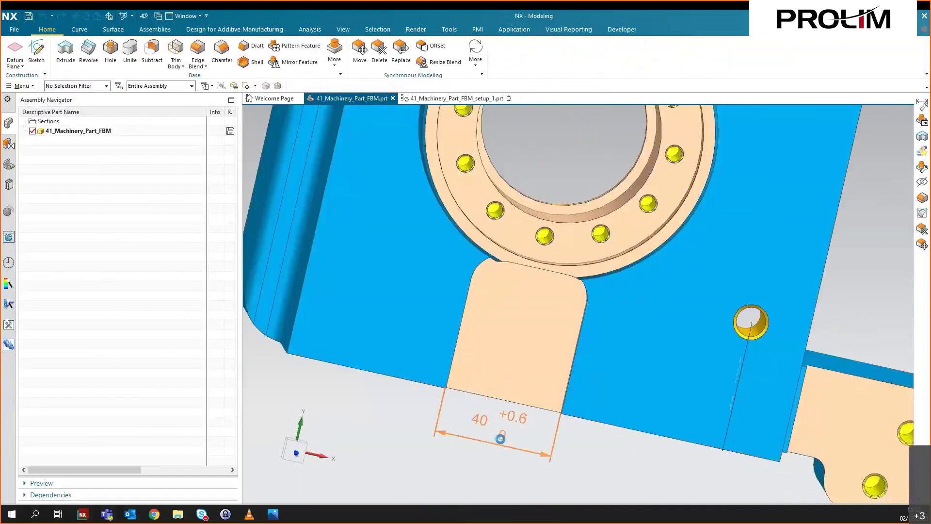
Change the 40 mm slot dimension's tolerance type to ±X with value 0.05.
{"action": "double_click", "coordinate": [500, 439]}
{"action": "left_click", "coordinate": [403, 334]}
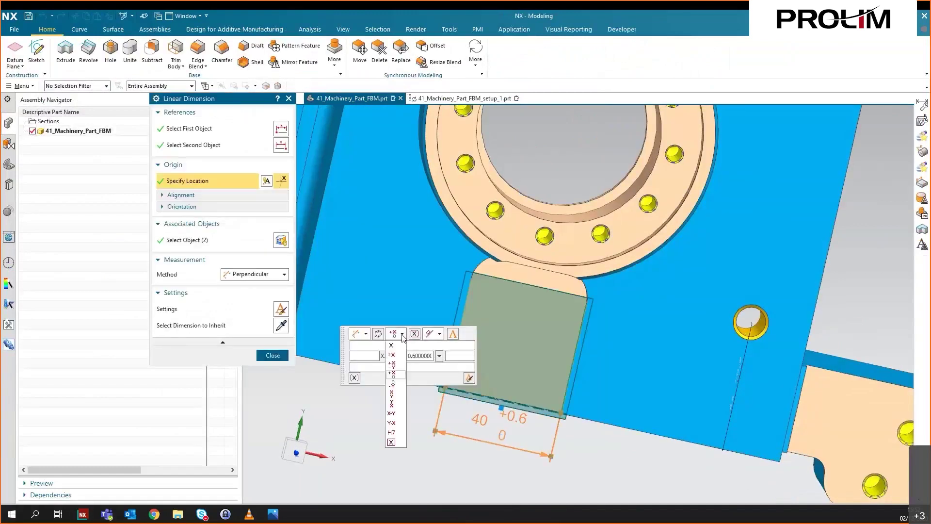
{"action": "left_click", "coordinate": [399, 358]}
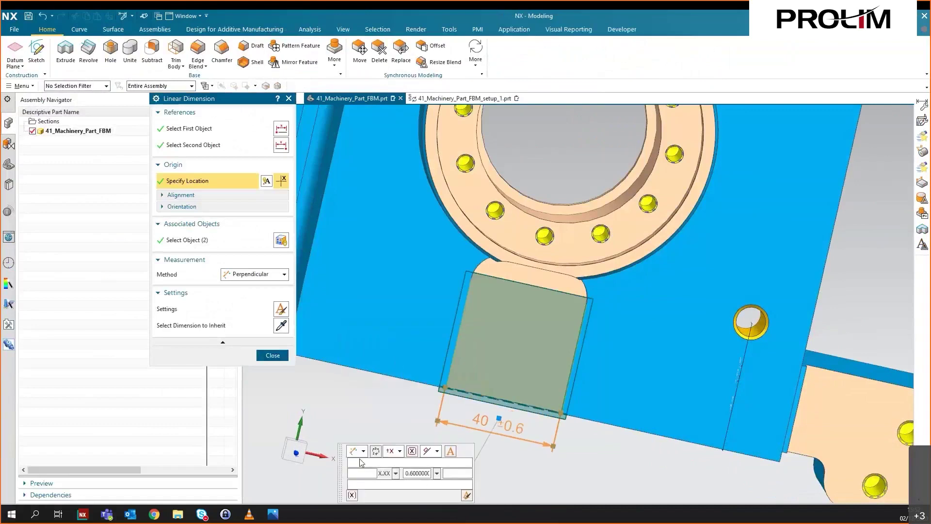
{"action": "left_click_drag", "start_coordinate": [339, 464], "coordinate": [349, 326]}
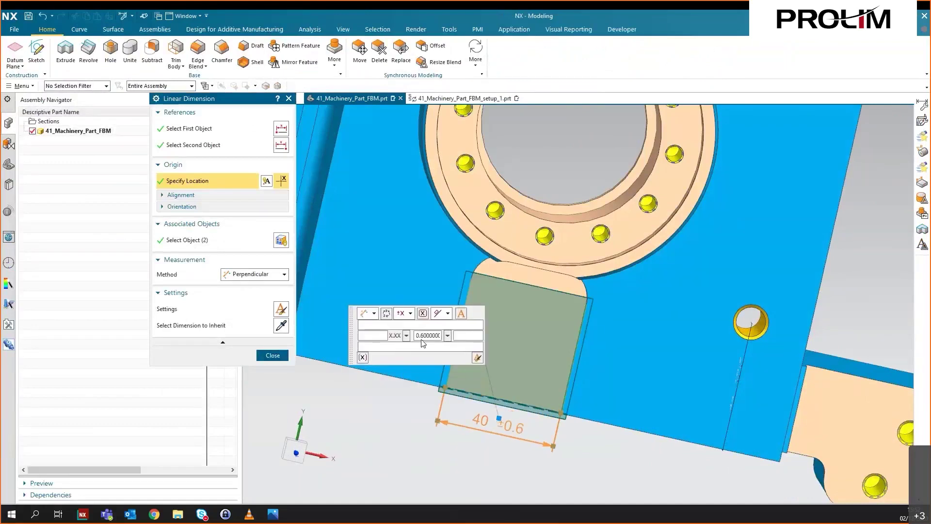
{"action": "double_click", "coordinate": [427, 337]}
{"action": "type", "text": "0.05"}
{"action": "key", "text": "Return"}
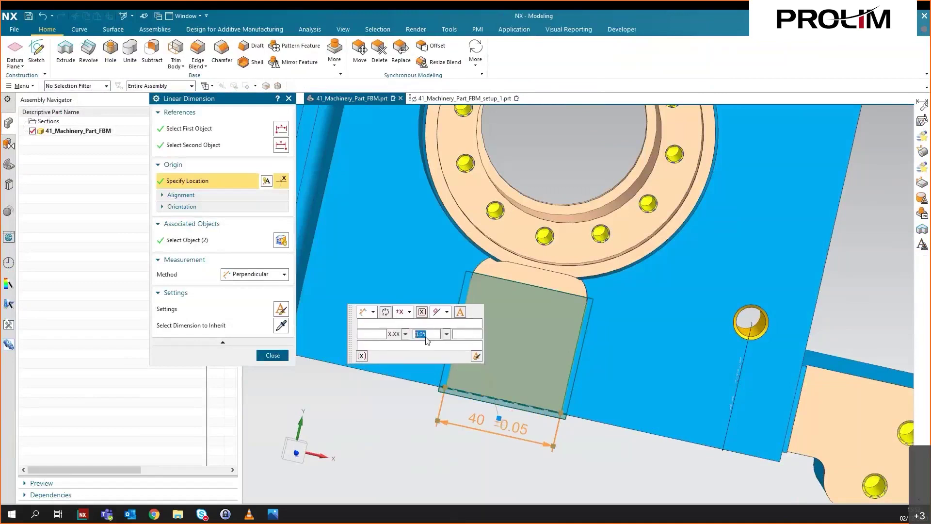
{"action": "left_click", "coordinate": [273, 355]}
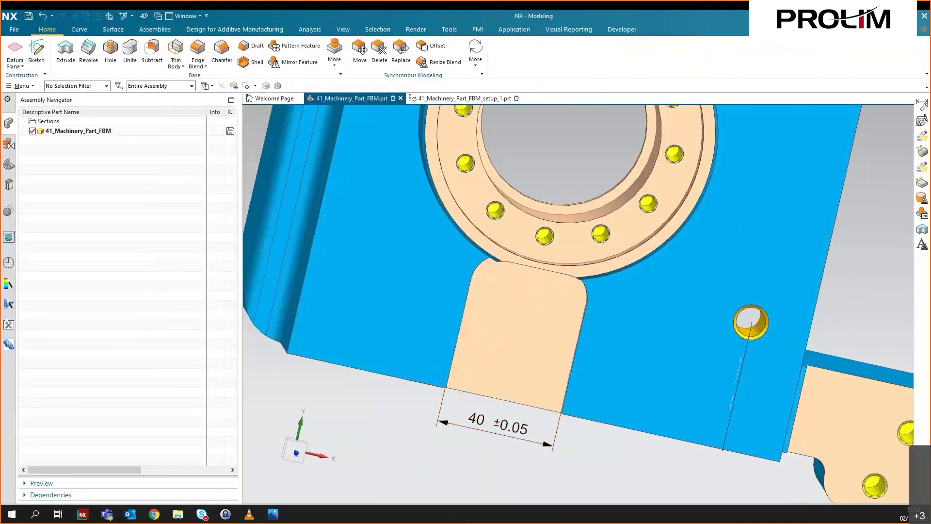
Back in the CAM setup, approve the tolerance change on SLOT_PARTIAL_RECTANGULAR_2.
{"action": "left_click", "coordinate": [443, 98]}
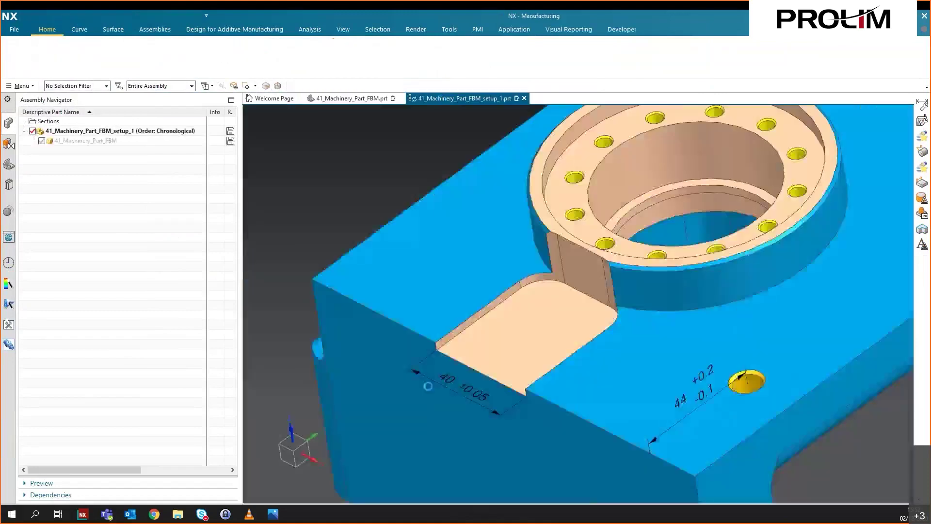
{"action": "left_click", "coordinate": [474, 407]}
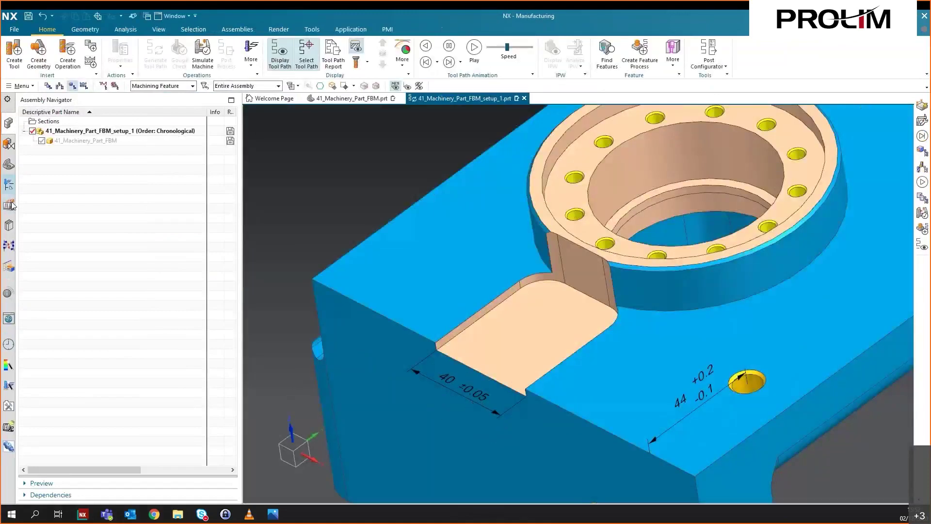
{"action": "left_click", "coordinate": [9, 266]}
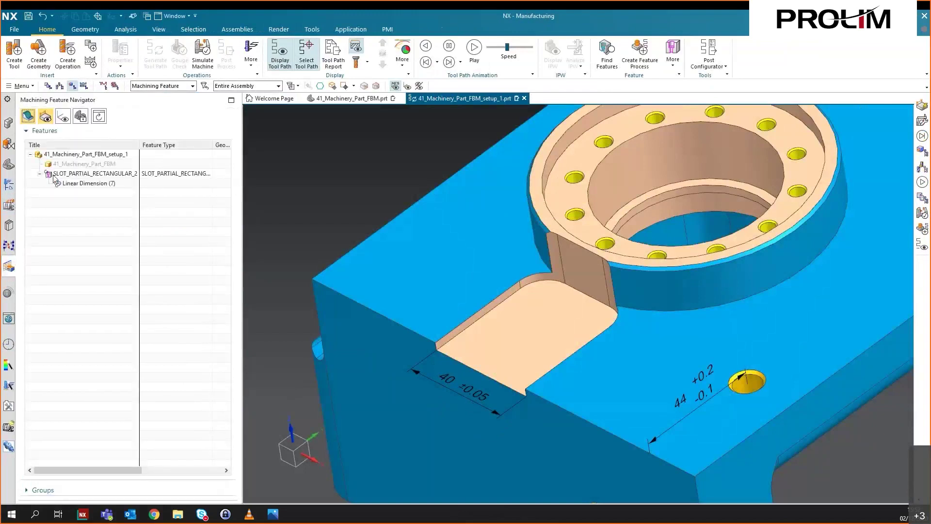
{"action": "right_click", "coordinate": [53, 176]}
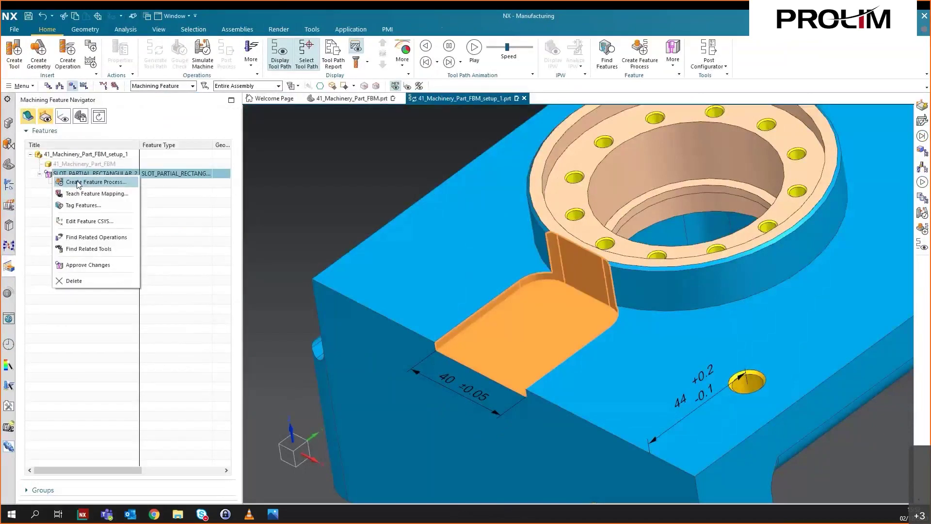
{"action": "left_click", "coordinate": [93, 268]}
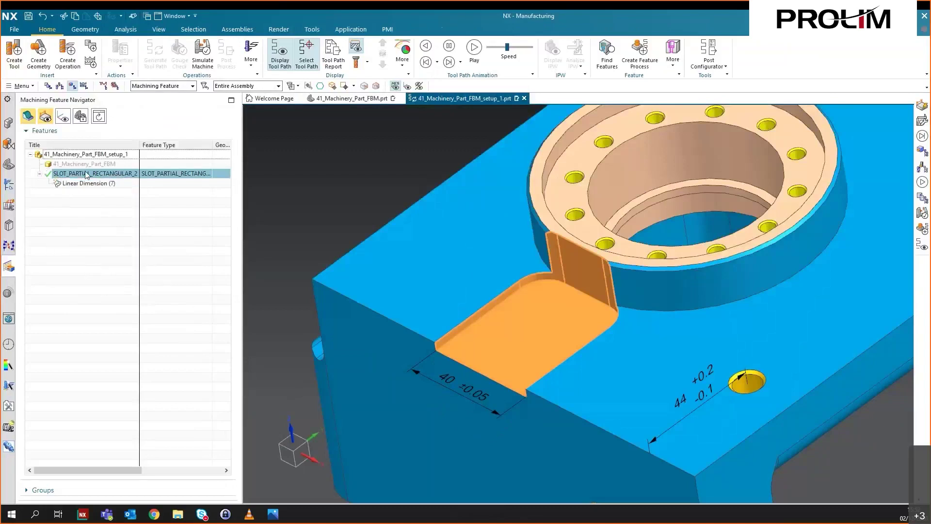
Delete the outdated PMI_SLOT_R-F group and recreate the slot's feature process.
{"action": "left_click", "coordinate": [8, 184]}
{"action": "right_click", "coordinate": [59, 161]}
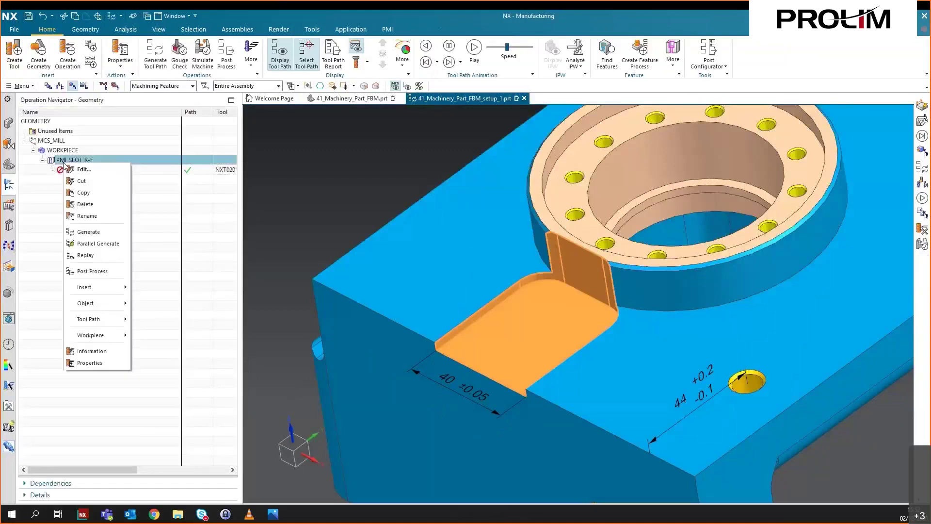
{"action": "left_click", "coordinate": [112, 213]}
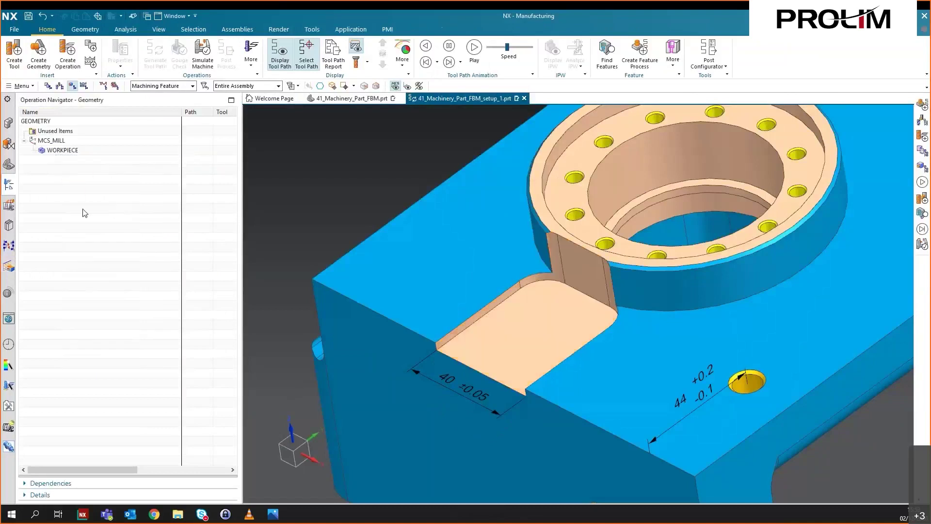
{"action": "left_click", "coordinate": [8, 265]}
{"action": "left_click", "coordinate": [77, 174]}
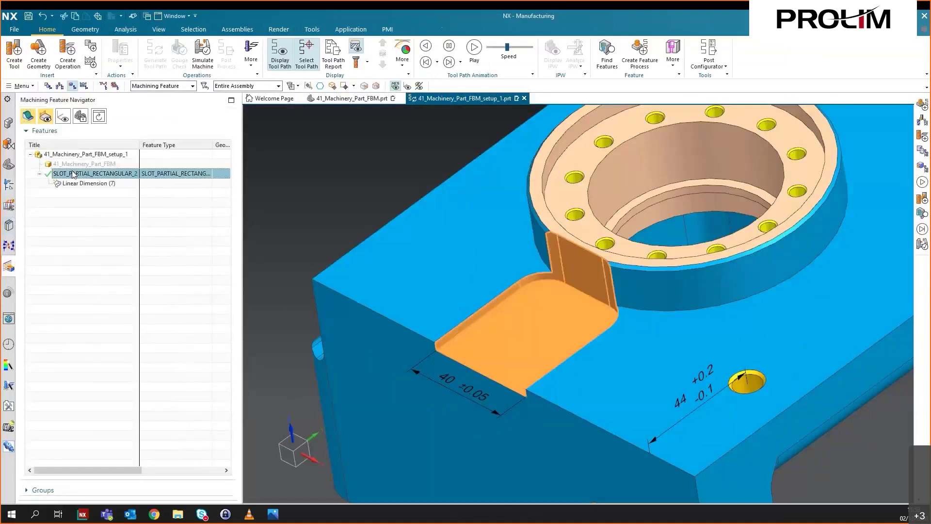
{"action": "left_click", "coordinate": [637, 62]}
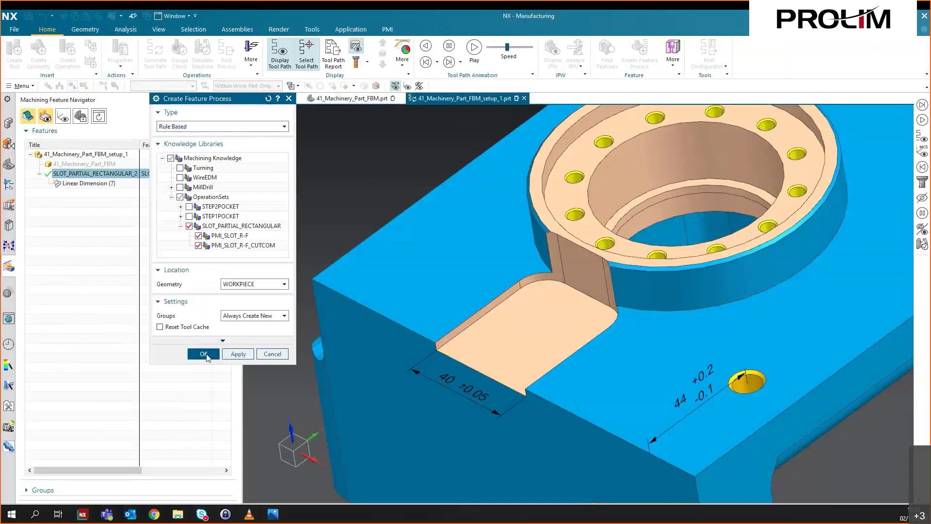
{"action": "left_click", "coordinate": [206, 355]}
Generate tool paths for POCKETING_R and POCKETING_F in PMI_SLOT_R-F_CUTCOM.
{"action": "left_click", "coordinate": [11, 187]}
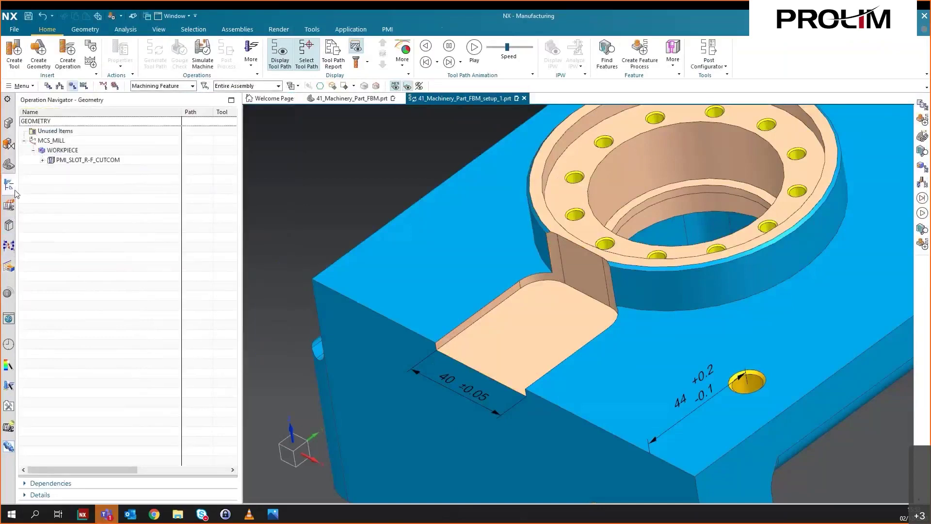
{"action": "left_click", "coordinate": [42, 161]}
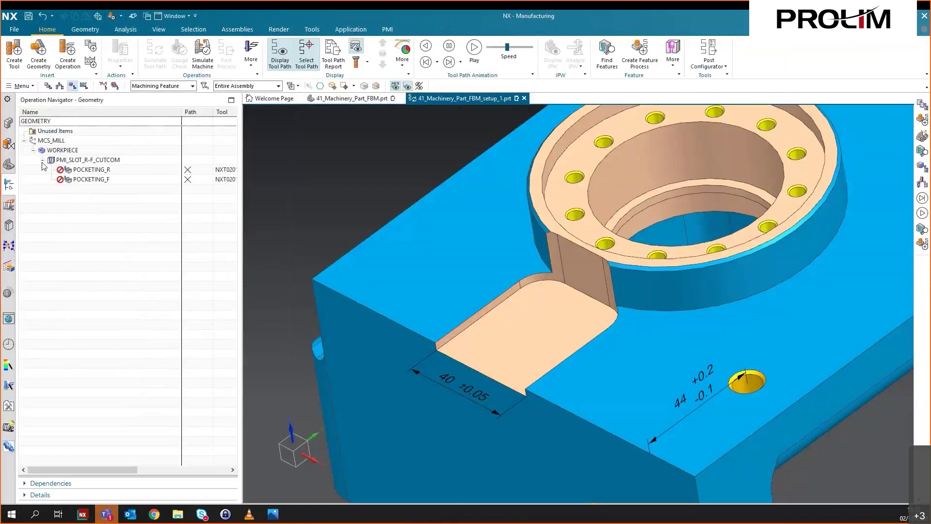
{"action": "left_click", "coordinate": [97, 169]}
{"action": "left_click", "coordinate": [97, 179]}
{"action": "left_click", "coordinate": [106, 161]}
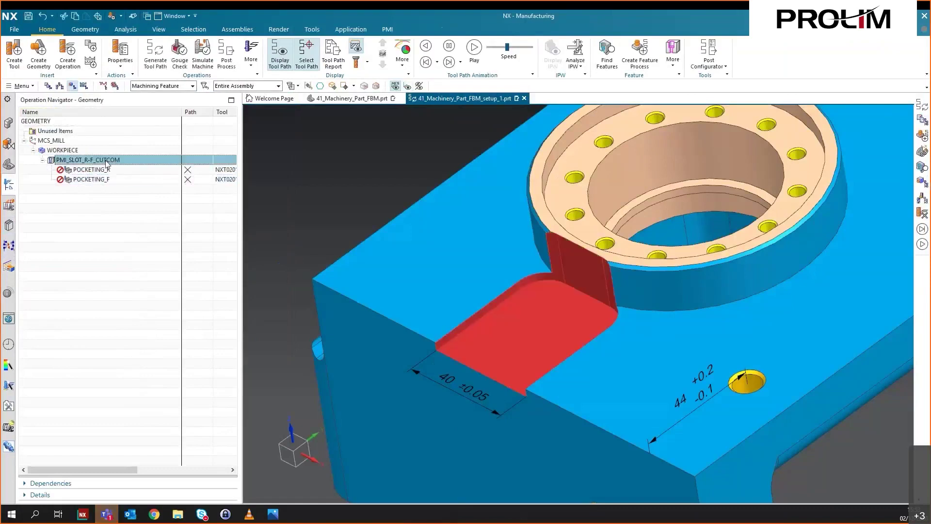
{"action": "key", "text": "ctrl+g"}
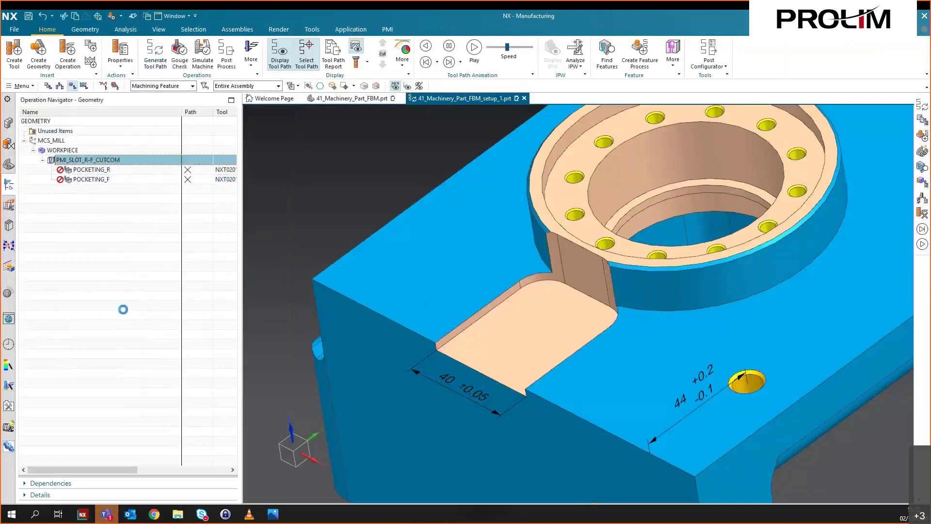
{"action": "left_click", "coordinate": [399, 287]}
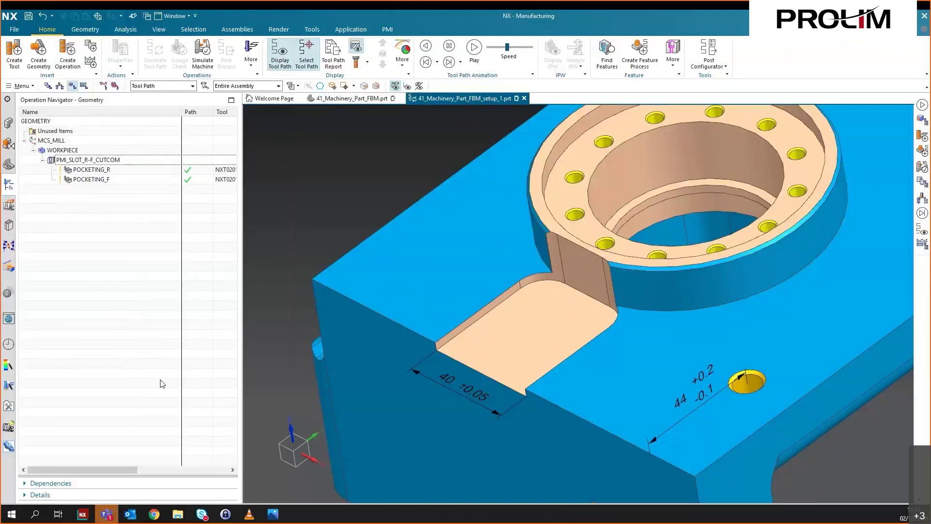
Open the PMI Test Part CAM Setup example and run Find Features with SLOTS ticked.
{"action": "left_click", "coordinate": [9, 446]}
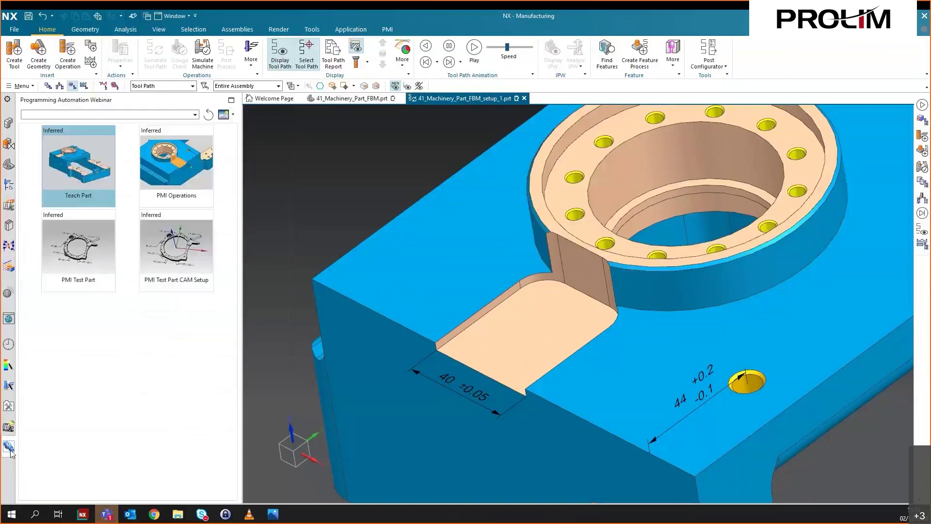
{"action": "double_click", "coordinate": [188, 277]}
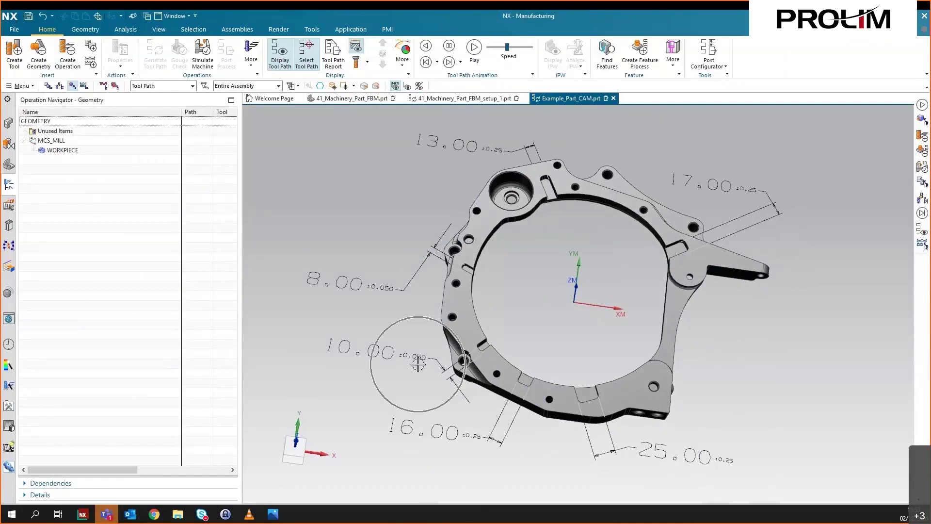
{"action": "left_click", "coordinate": [606, 53]}
{"action": "scroll", "coordinate": [223, 238], "scroll_direction": "down", "scroll_amount": 5}
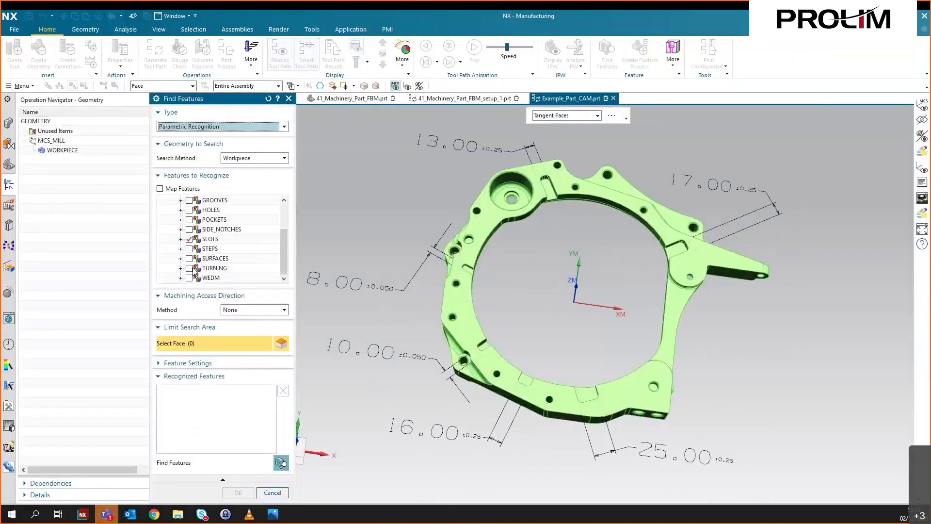
{"action": "left_click", "coordinate": [282, 464]}
{"action": "left_click", "coordinate": [238, 492]}
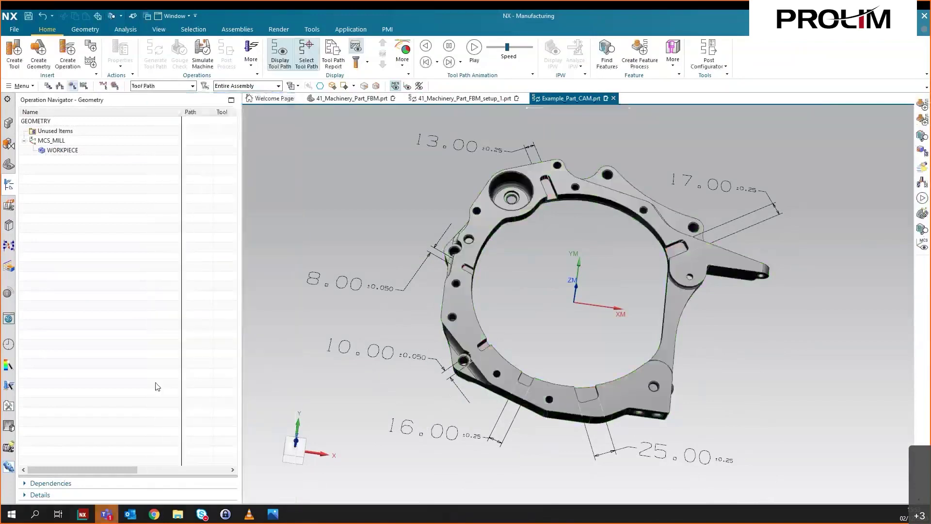
{"action": "left_click", "coordinate": [9, 266]}
Create feature processes for all six recognised slot features.
{"action": "right_click", "coordinate": [56, 223]}
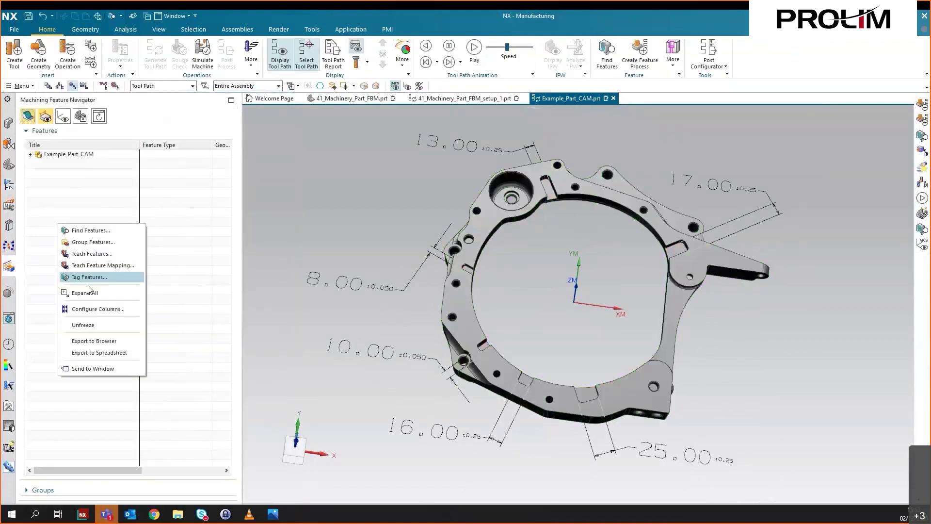
{"action": "left_click", "coordinate": [93, 270]}
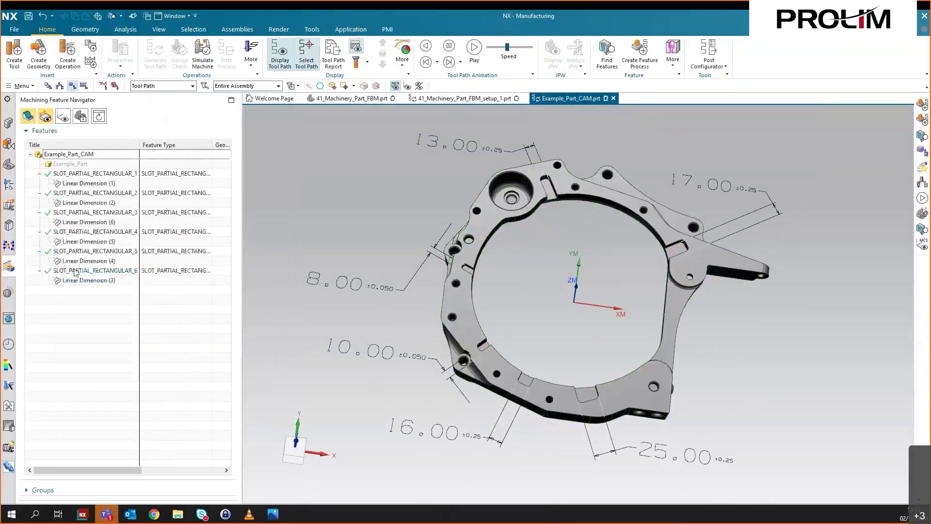
{"action": "left_click", "coordinate": [68, 176]}
{"action": "left_click", "coordinate": [45, 116]}
{"action": "left_click", "coordinate": [104, 222], "text": "shift"}
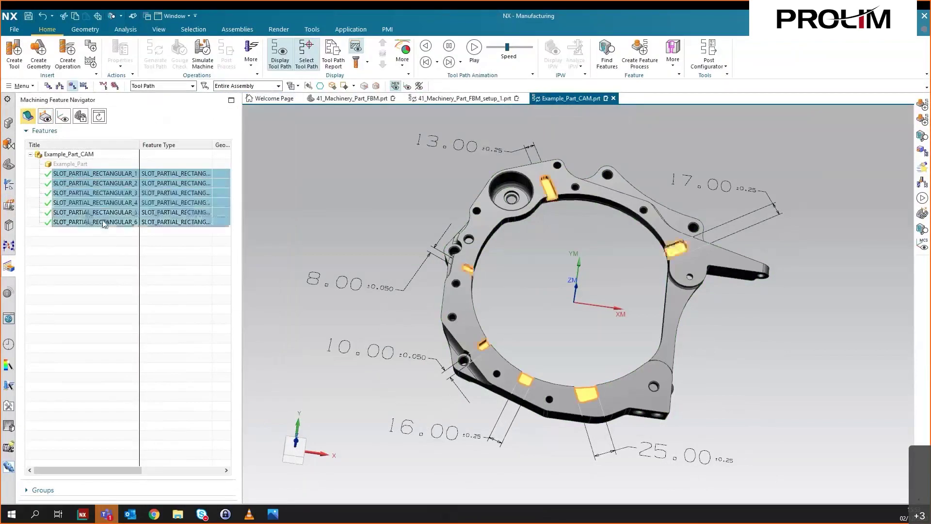
{"action": "left_click", "coordinate": [626, 57]}
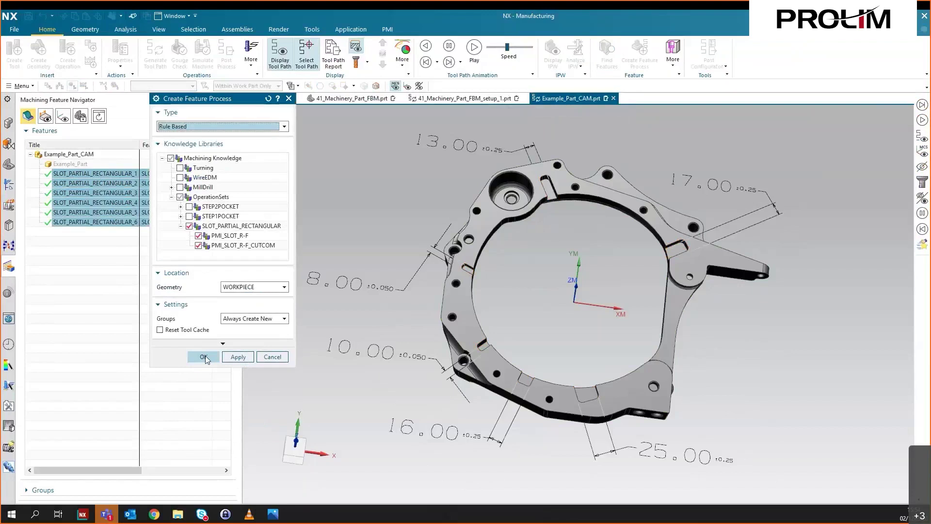
{"action": "left_click", "coordinate": [204, 357]}
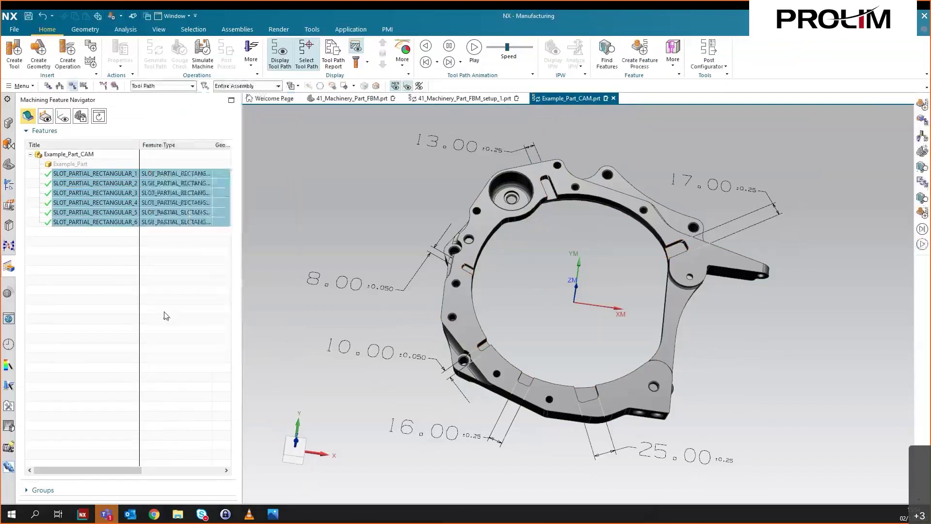
Review the new slot groups under WORKPIECE and select WORKPIECE for toolpath generation.
{"action": "left_click", "coordinate": [8, 184]}
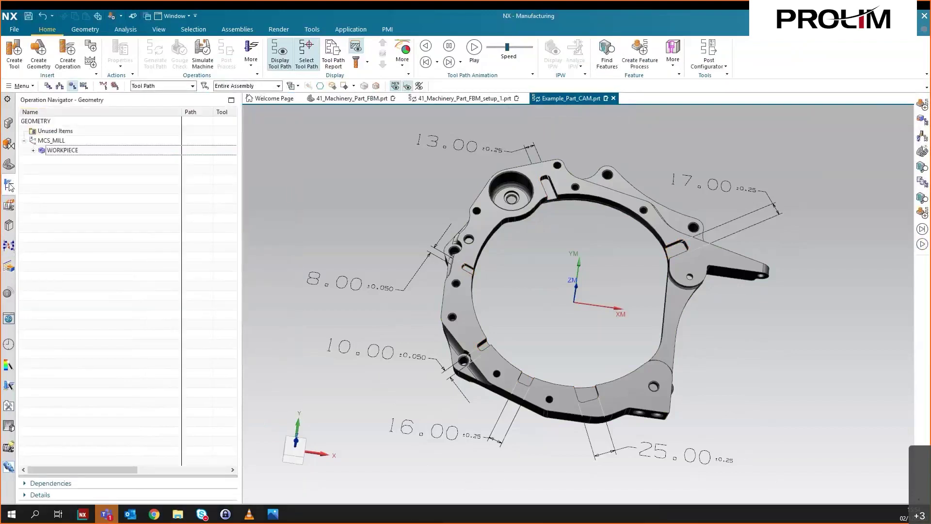
{"action": "left_click", "coordinate": [33, 150]}
{"action": "left_click", "coordinate": [108, 180]}
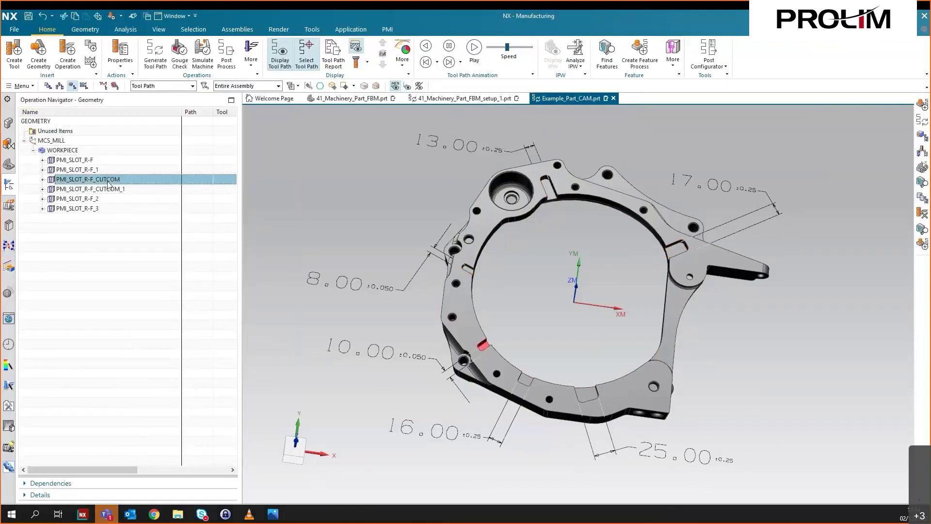
{"action": "left_click", "coordinate": [92, 190], "text": "ctrl"}
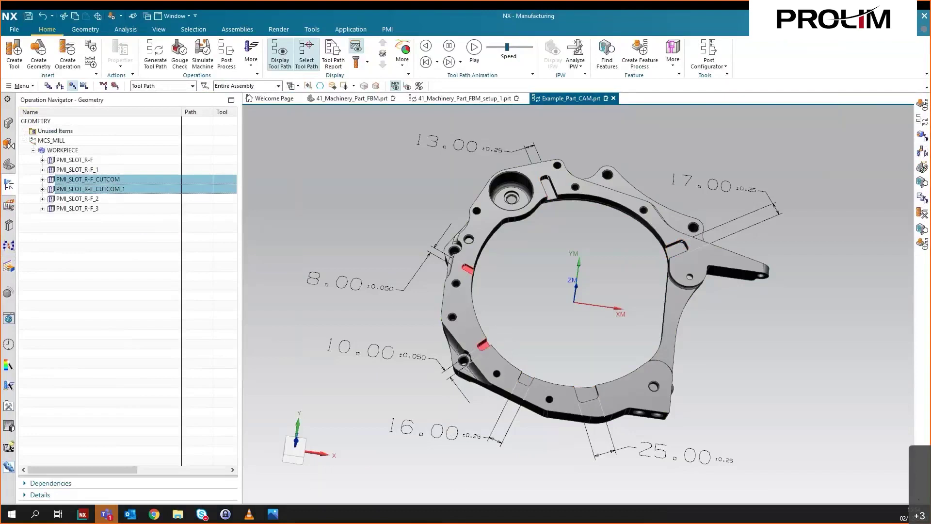
{"action": "left_click", "coordinate": [64, 150]}
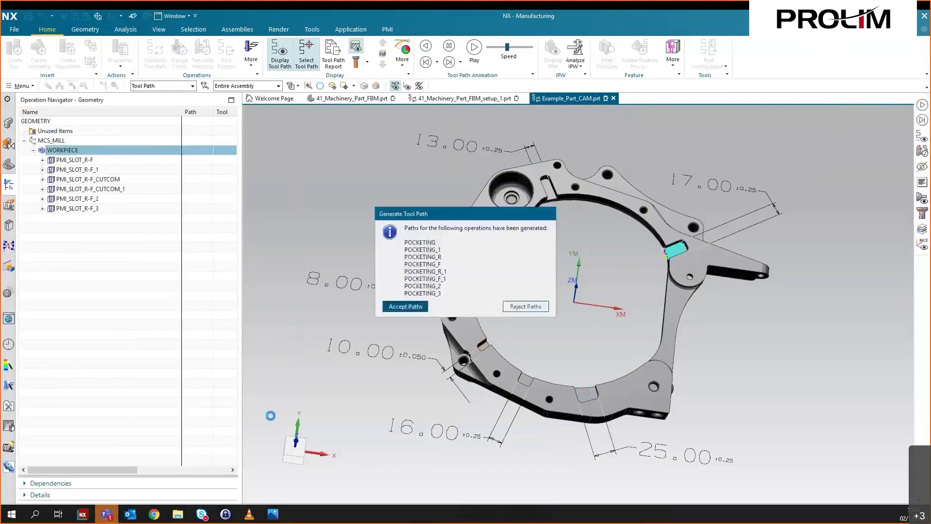
Accept the generated toolpaths and display POCKETING and POCKETING_1 in the first two slot groups.
{"action": "left_click", "coordinate": [404, 306]}
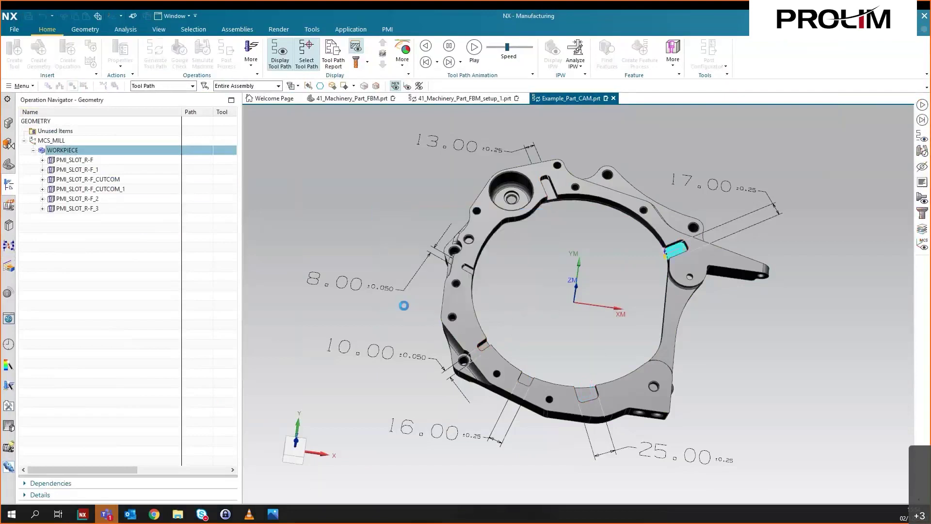
{"action": "left_click", "coordinate": [62, 161]}
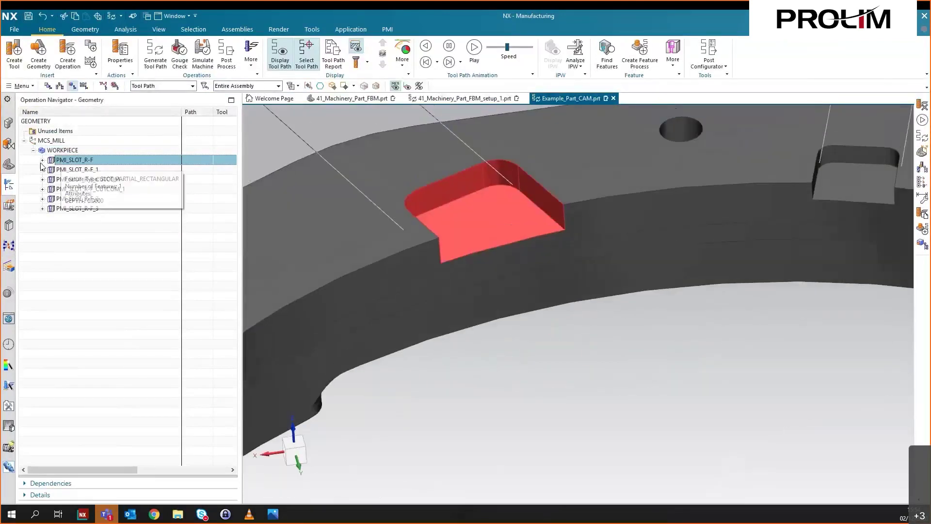
{"action": "left_click", "coordinate": [42, 160]}
{"action": "left_click", "coordinate": [73, 171]}
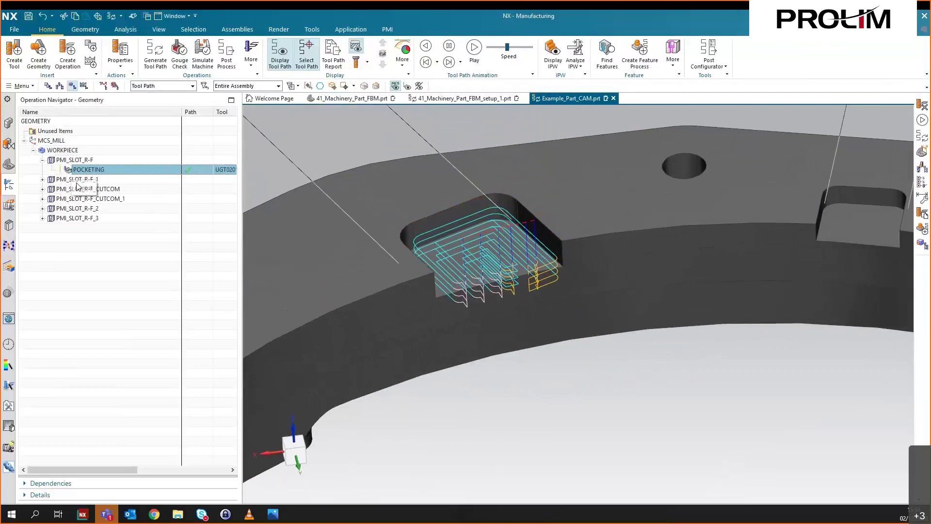
{"action": "left_click", "coordinate": [77, 179]}
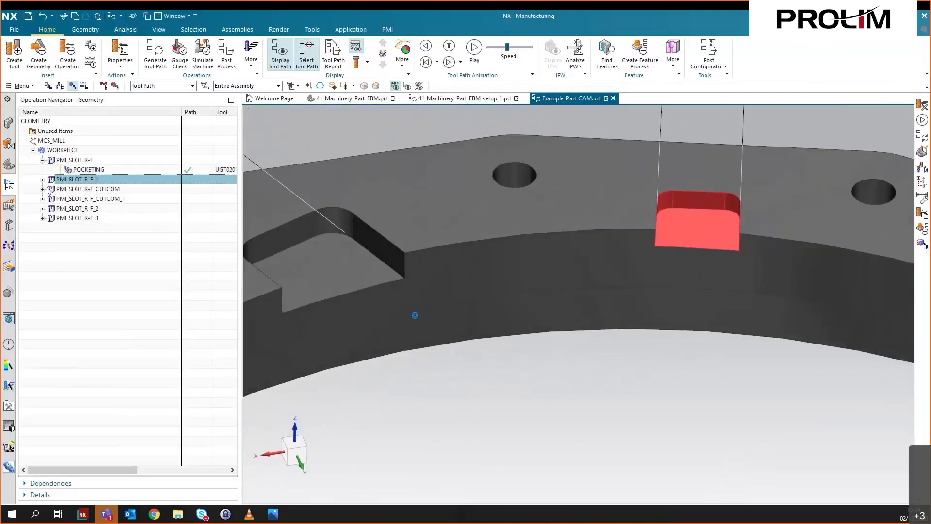
{"action": "left_click", "coordinate": [75, 190]}
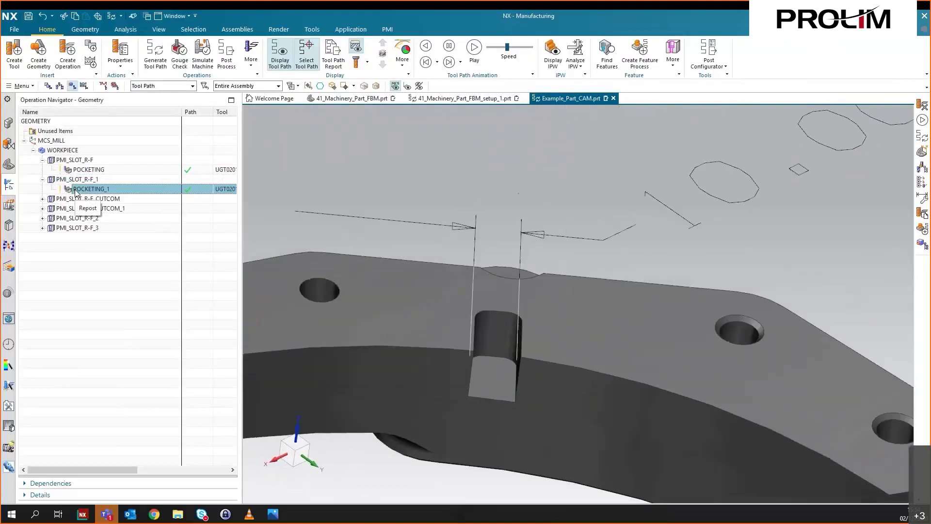
Display the CUTCOM slot's POCKETING_R rough and POCKETING_F finish paths, then deselect.
{"action": "left_click", "coordinate": [42, 199]}
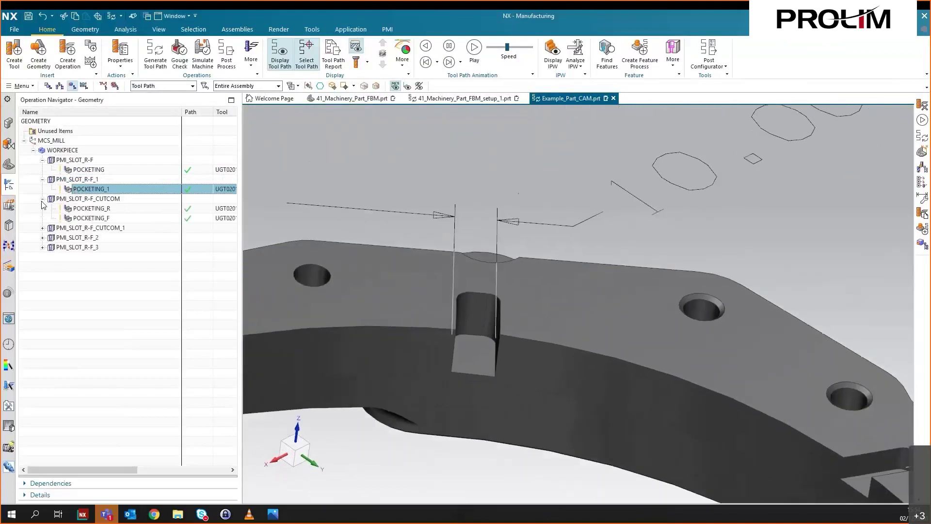
{"action": "left_click", "coordinate": [75, 209]}
{"action": "left_click", "coordinate": [85, 219]}
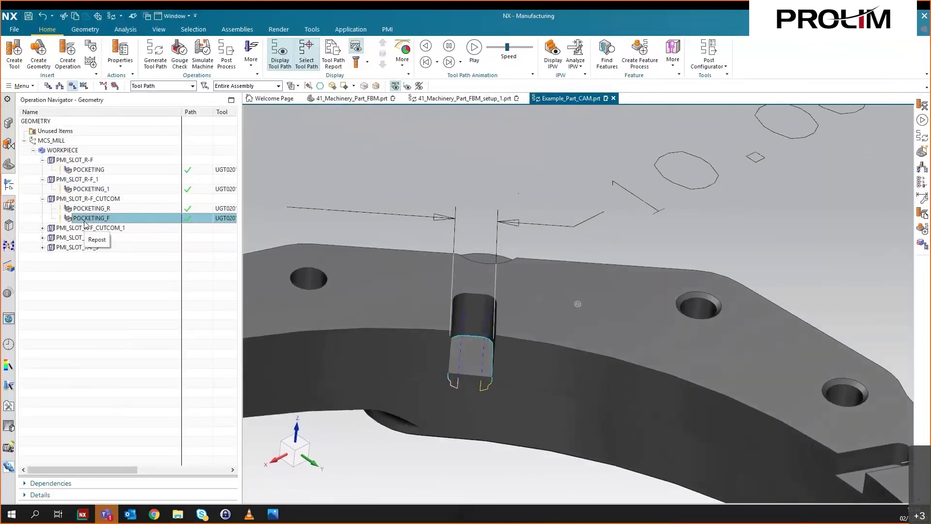
{"action": "left_click", "coordinate": [136, 296]}
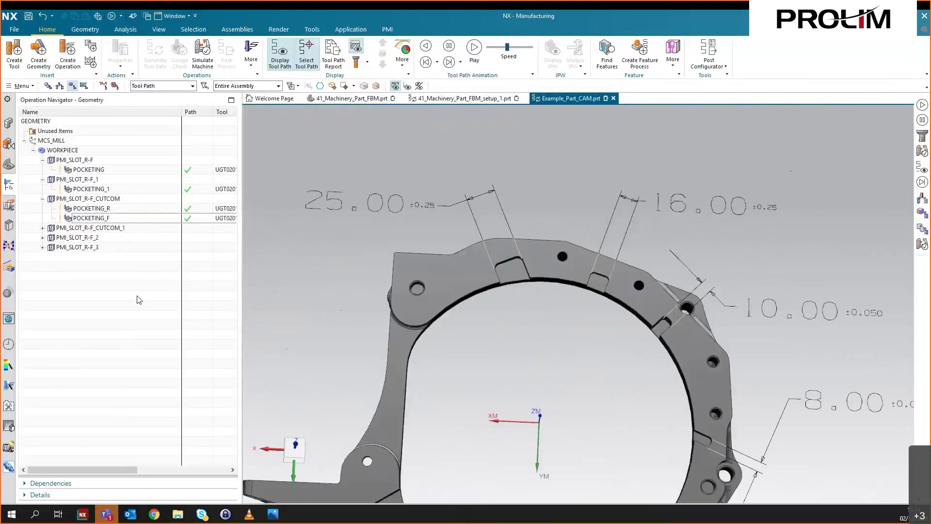
{"action": "left_click", "coordinate": [9, 467]}
Open the PMI Test Part model from the palette.
{"action": "double_click", "coordinate": [74, 270]}
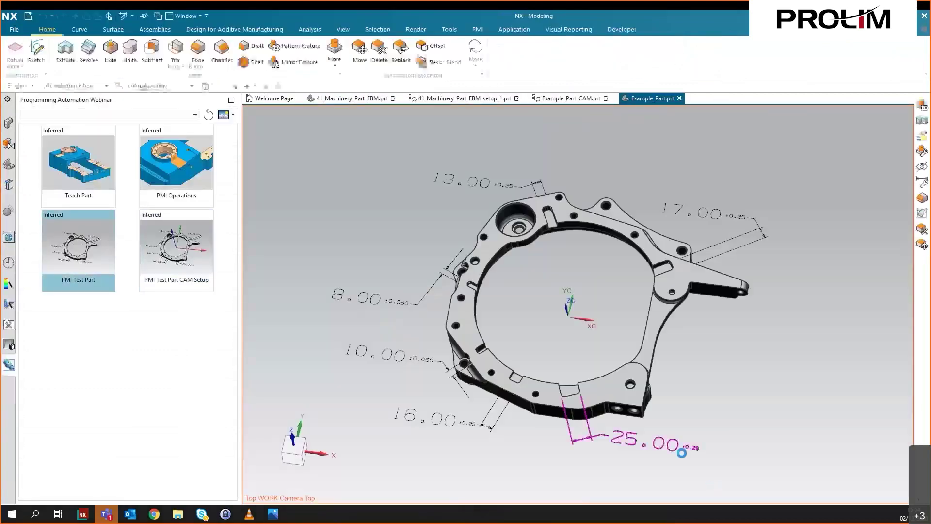
{"action": "scroll", "coordinate": [681, 453], "scroll_direction": "up", "scroll_amount": 5}
{"action": "scroll", "coordinate": [682, 453], "scroll_direction": "down", "scroll_amount": 3}
{"action": "scroll", "coordinate": [680, 459], "scroll_direction": "up", "scroll_amount": 4}
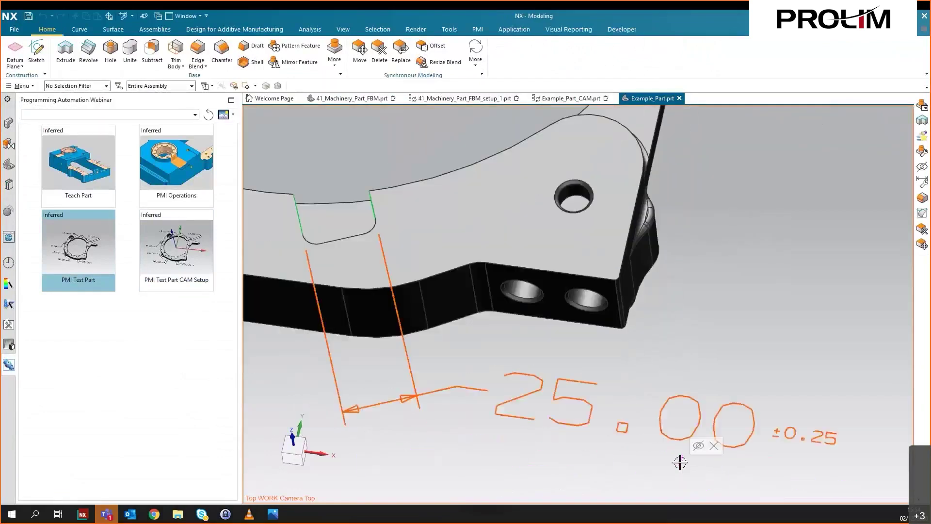
Change the 25.00 dimension's tolerance from 0.25 to 0.1, then return to Example_Part_CAM.prt.
{"action": "double_click", "coordinate": [680, 412]}
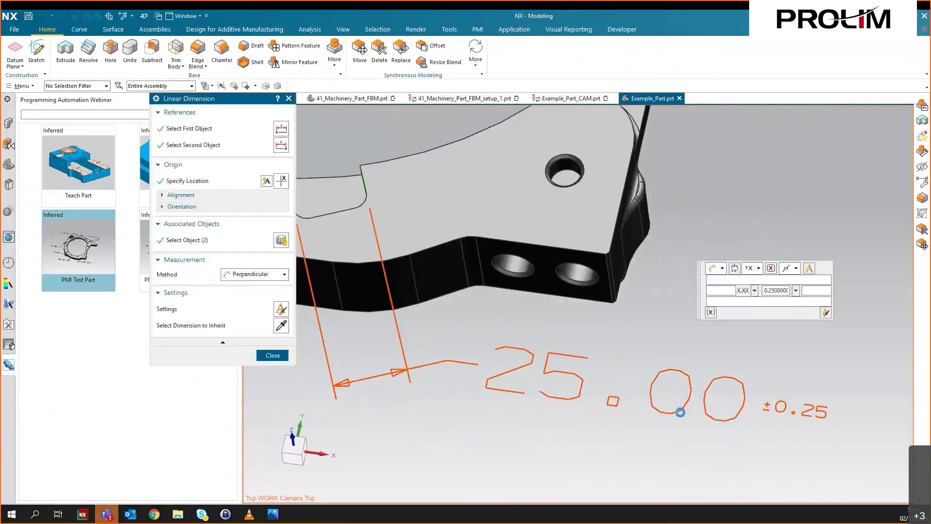
{"action": "double_click", "coordinate": [782, 293]}
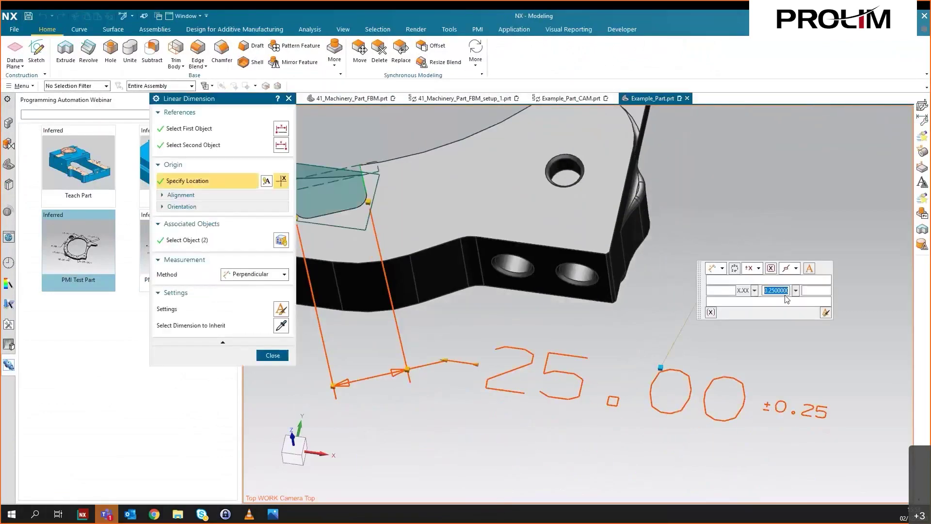
{"action": "type", "text": "0.1"}
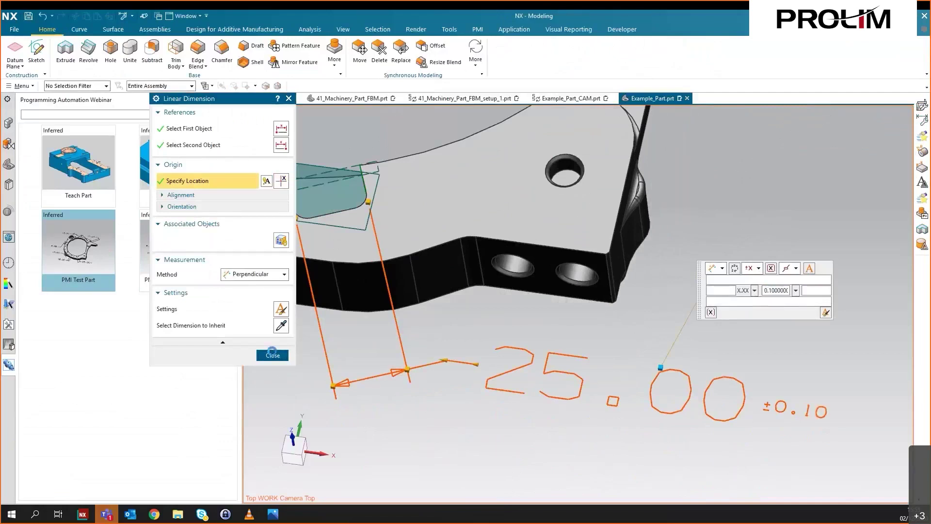
{"action": "key", "text": "Escape"}
{"action": "left_click", "coordinate": [571, 98]}
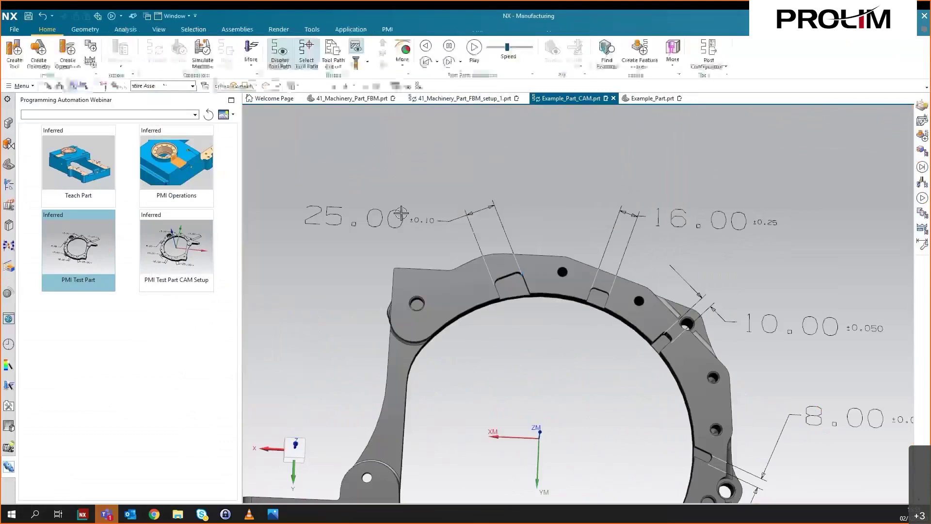
Approve the tolerance change on the SLOT_PARTIAL_RECTANGULAR_1 machining feature.
{"action": "scroll", "coordinate": [400, 212], "scroll_direction": "up", "scroll_amount": 5}
{"action": "scroll", "coordinate": [400, 213], "scroll_direction": "up", "scroll_amount": 2}
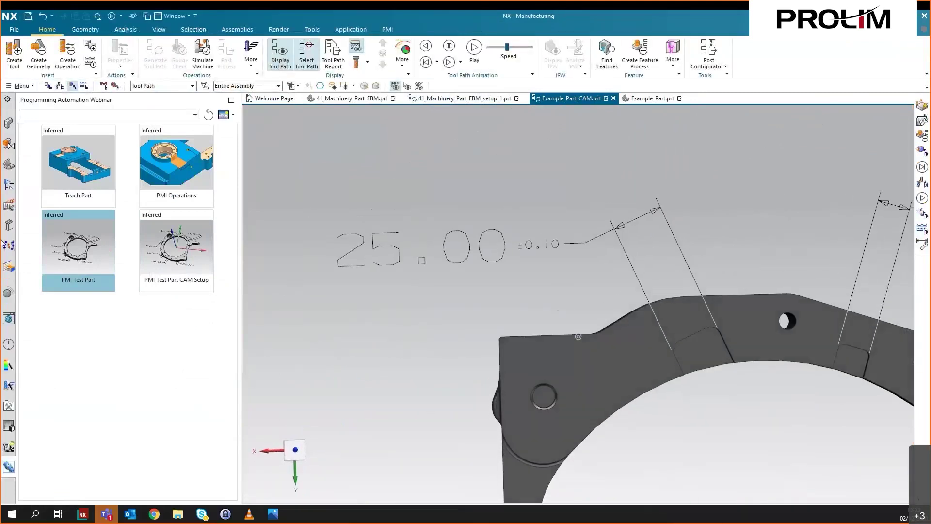
{"action": "left_click", "coordinate": [9, 266]}
{"action": "left_click", "coordinate": [70, 174]}
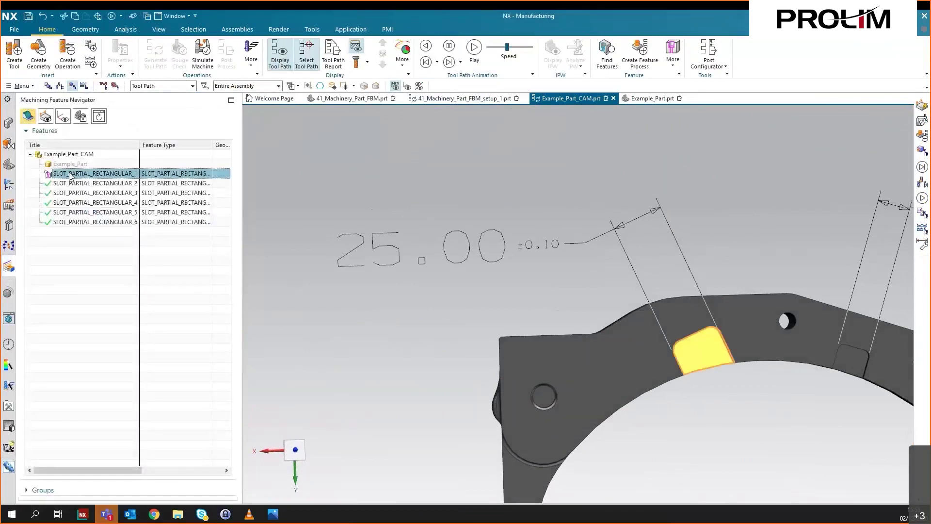
{"action": "right_click", "coordinate": [71, 176]}
{"action": "left_click", "coordinate": [105, 263]}
Delete the outdated PMI_SLOT_R-F group and its pocketing operation.
{"action": "left_click", "coordinate": [9, 185]}
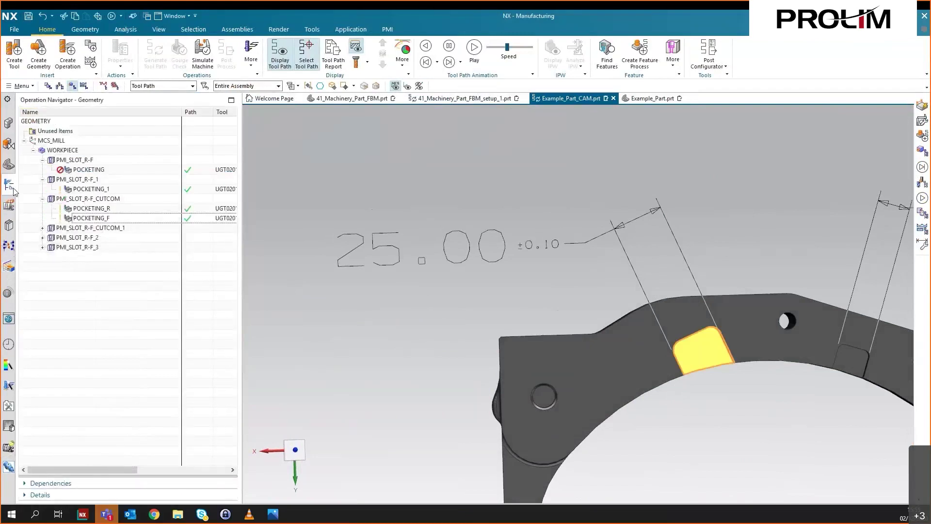
{"action": "left_click", "coordinate": [88, 199]}
{"action": "left_click", "coordinate": [83, 160]}
{"action": "right_click", "coordinate": [83, 160]}
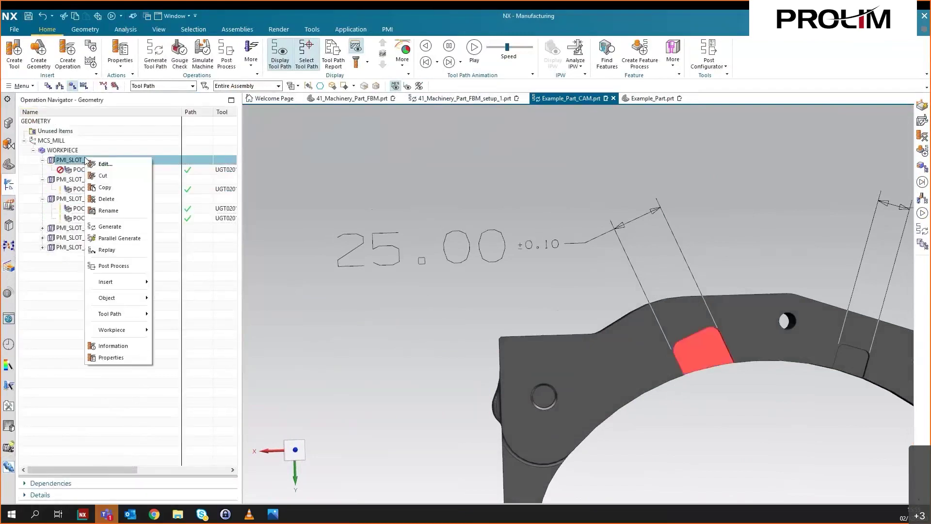
{"action": "left_click", "coordinate": [113, 199]}
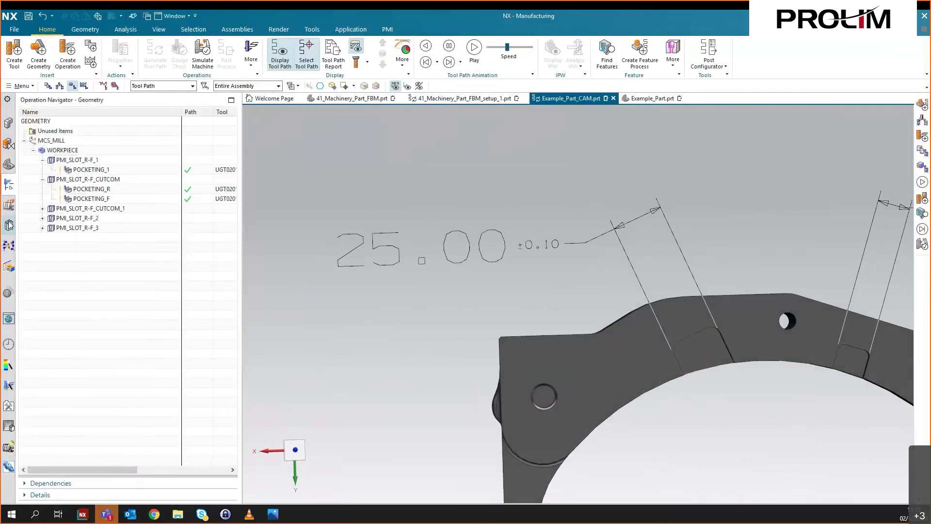
Run Create Feature Process on the SLOT_PARTIAL_RECTANGULAR_1 slot feature.
{"action": "left_click", "coordinate": [9, 267]}
{"action": "left_click", "coordinate": [69, 174]}
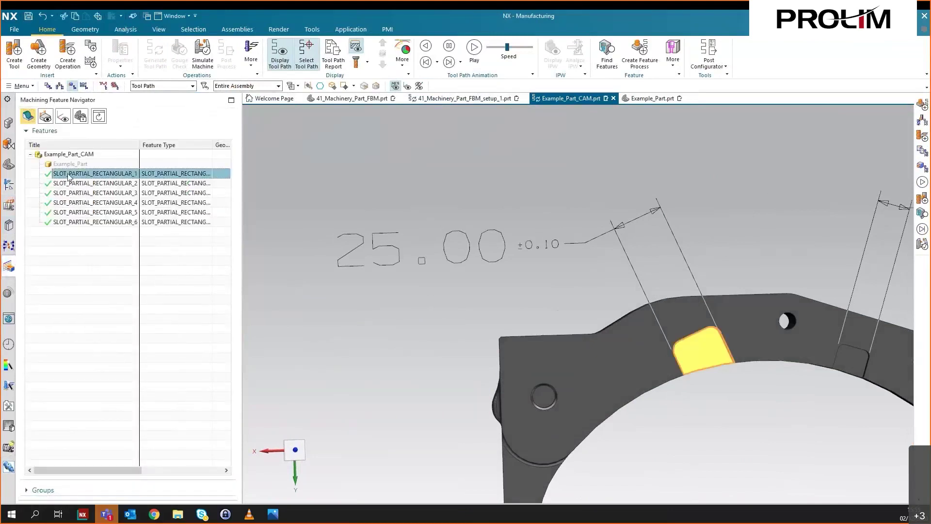
{"action": "left_click", "coordinate": [638, 65]}
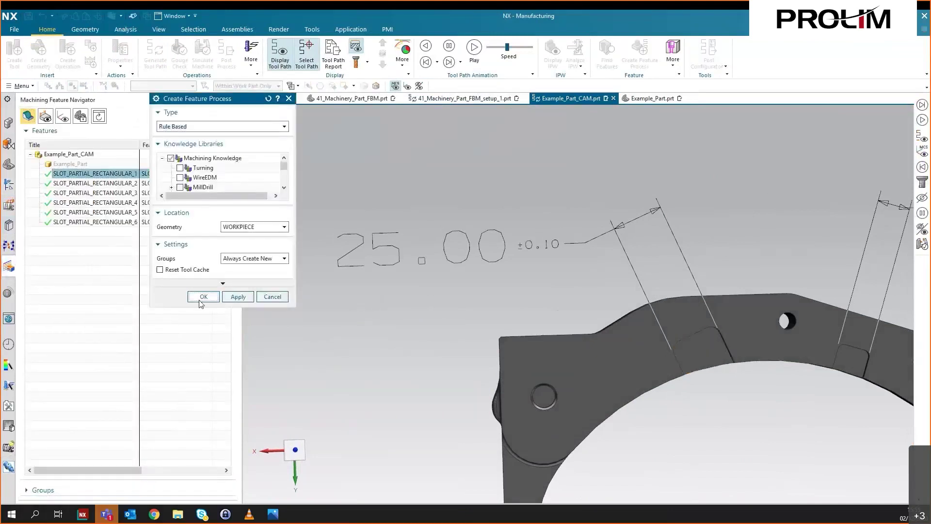
{"action": "left_click", "coordinate": [203, 297]}
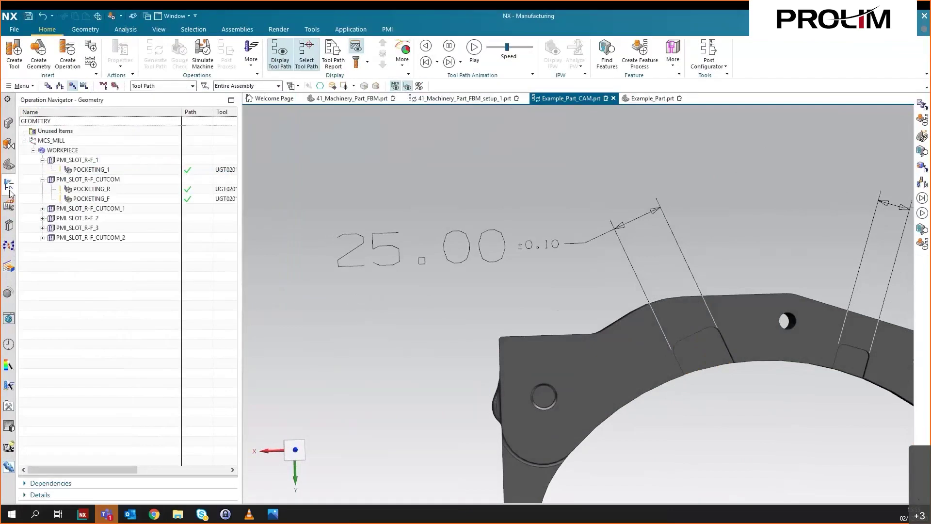
Generate toolpaths for POCKETING_R_2 and POCKETING_F_2 in the new PMI_SLOT_R-F_CUTCOM_2 group.
{"action": "left_click", "coordinate": [80, 240]}
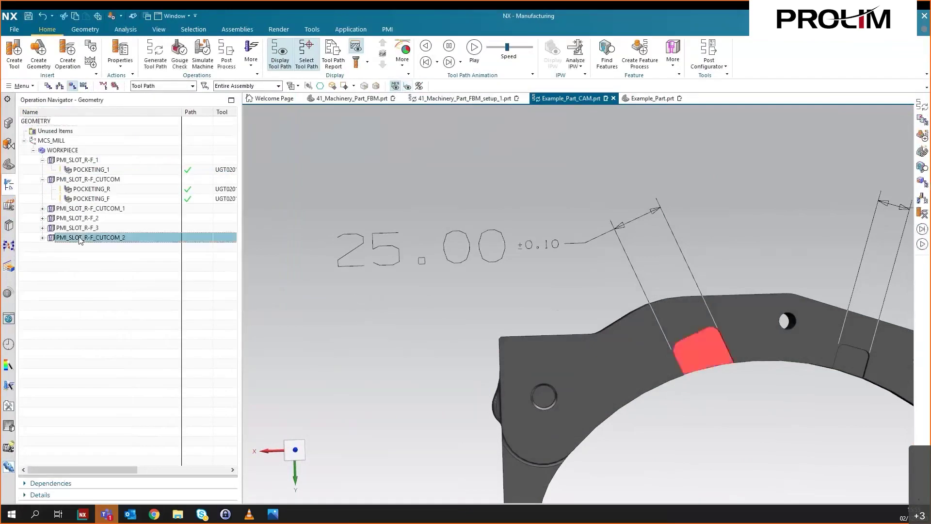
{"action": "left_click", "coordinate": [43, 237]}
{"action": "left_click", "coordinate": [113, 248]}
{"action": "right_click", "coordinate": [112, 251]}
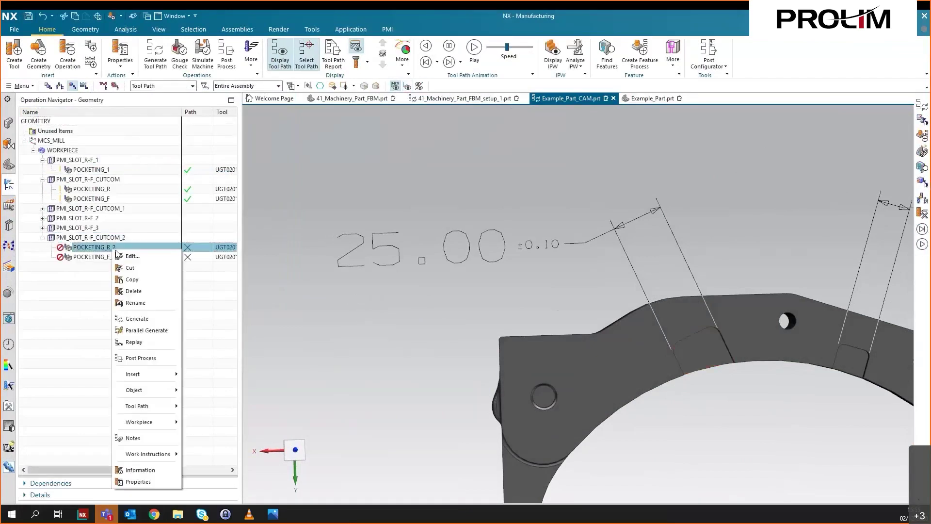
{"action": "left_click", "coordinate": [133, 320]}
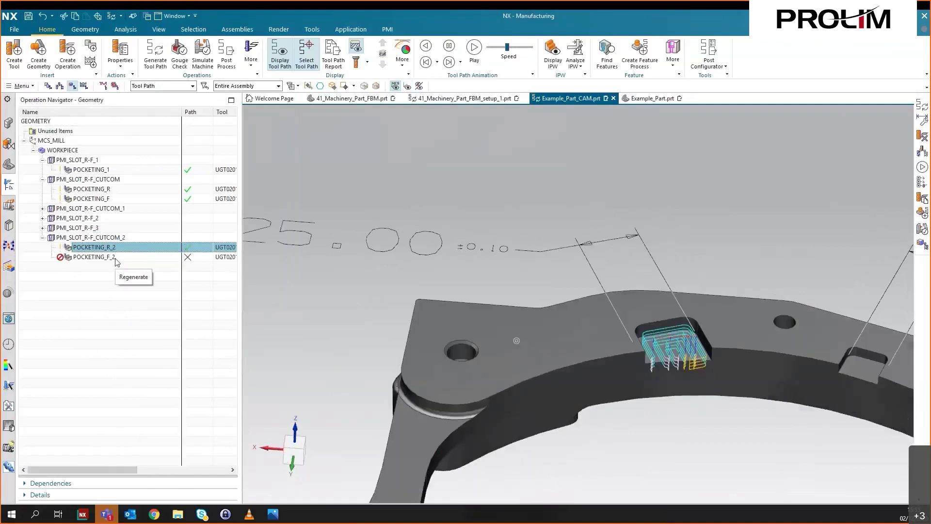
{"action": "left_click", "coordinate": [117, 258]}
{"action": "right_click", "coordinate": [115, 258]}
{"action": "left_click", "coordinate": [164, 330]}
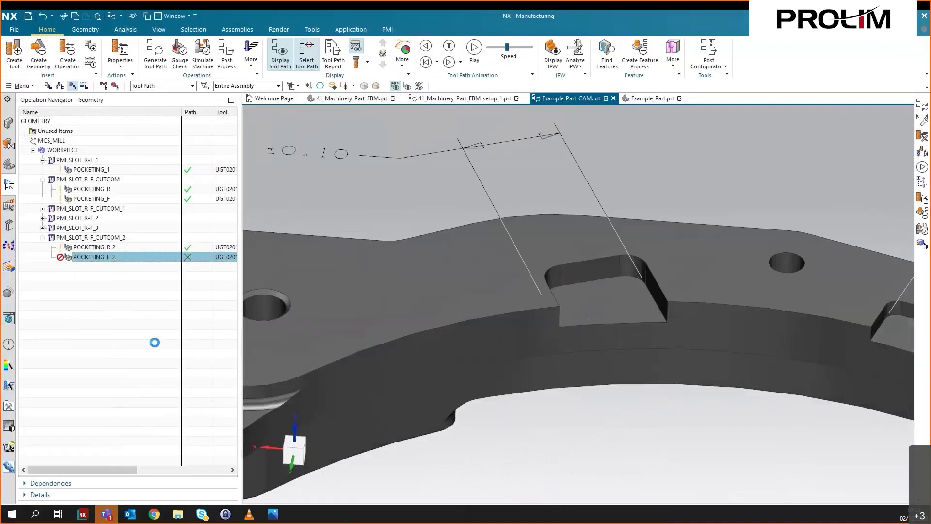